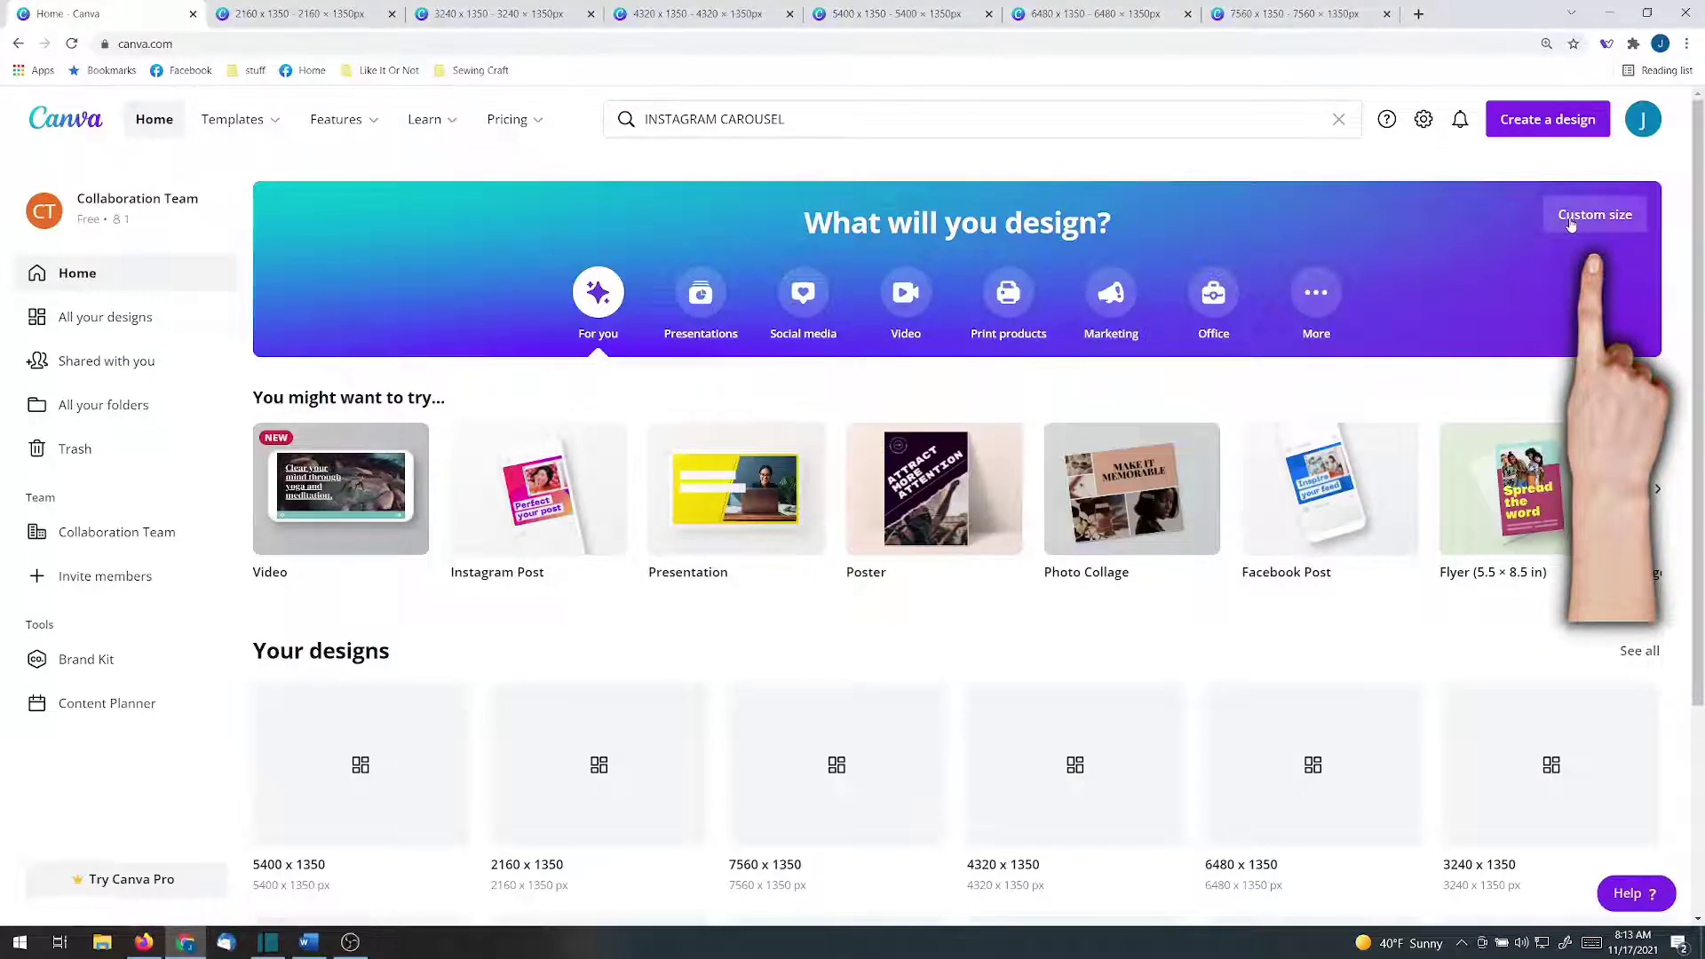
Create a new custom-size design 3240 px wide and 1350 px high
click(1571, 222)
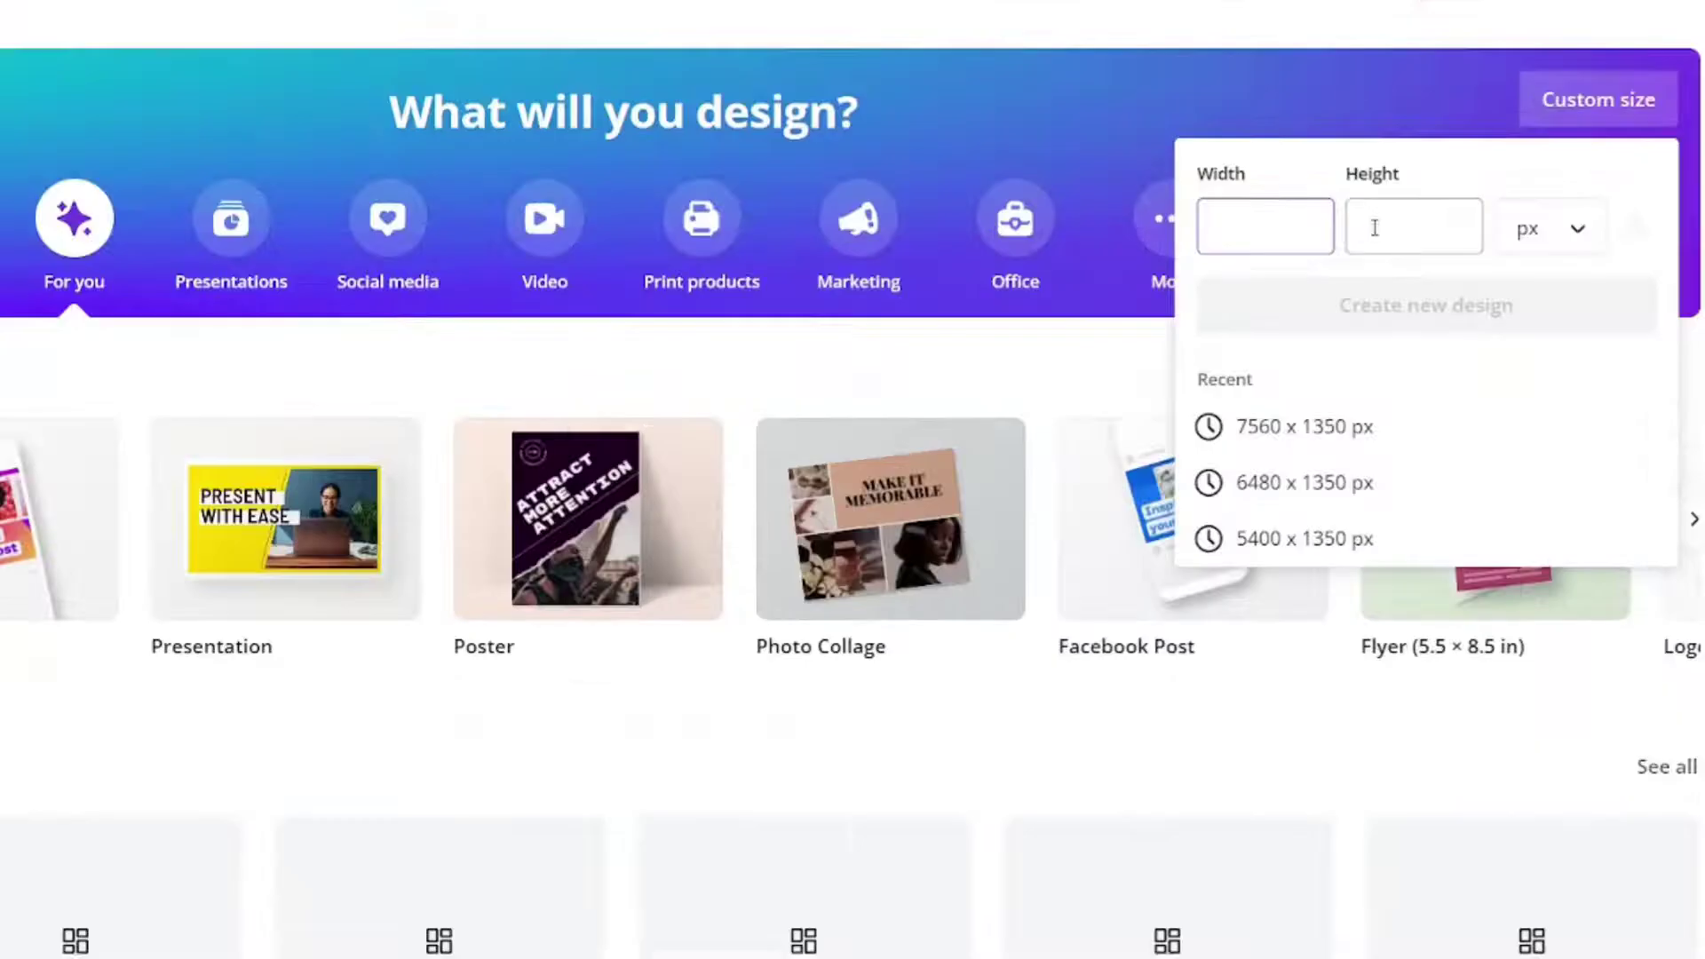
click(1455, 296)
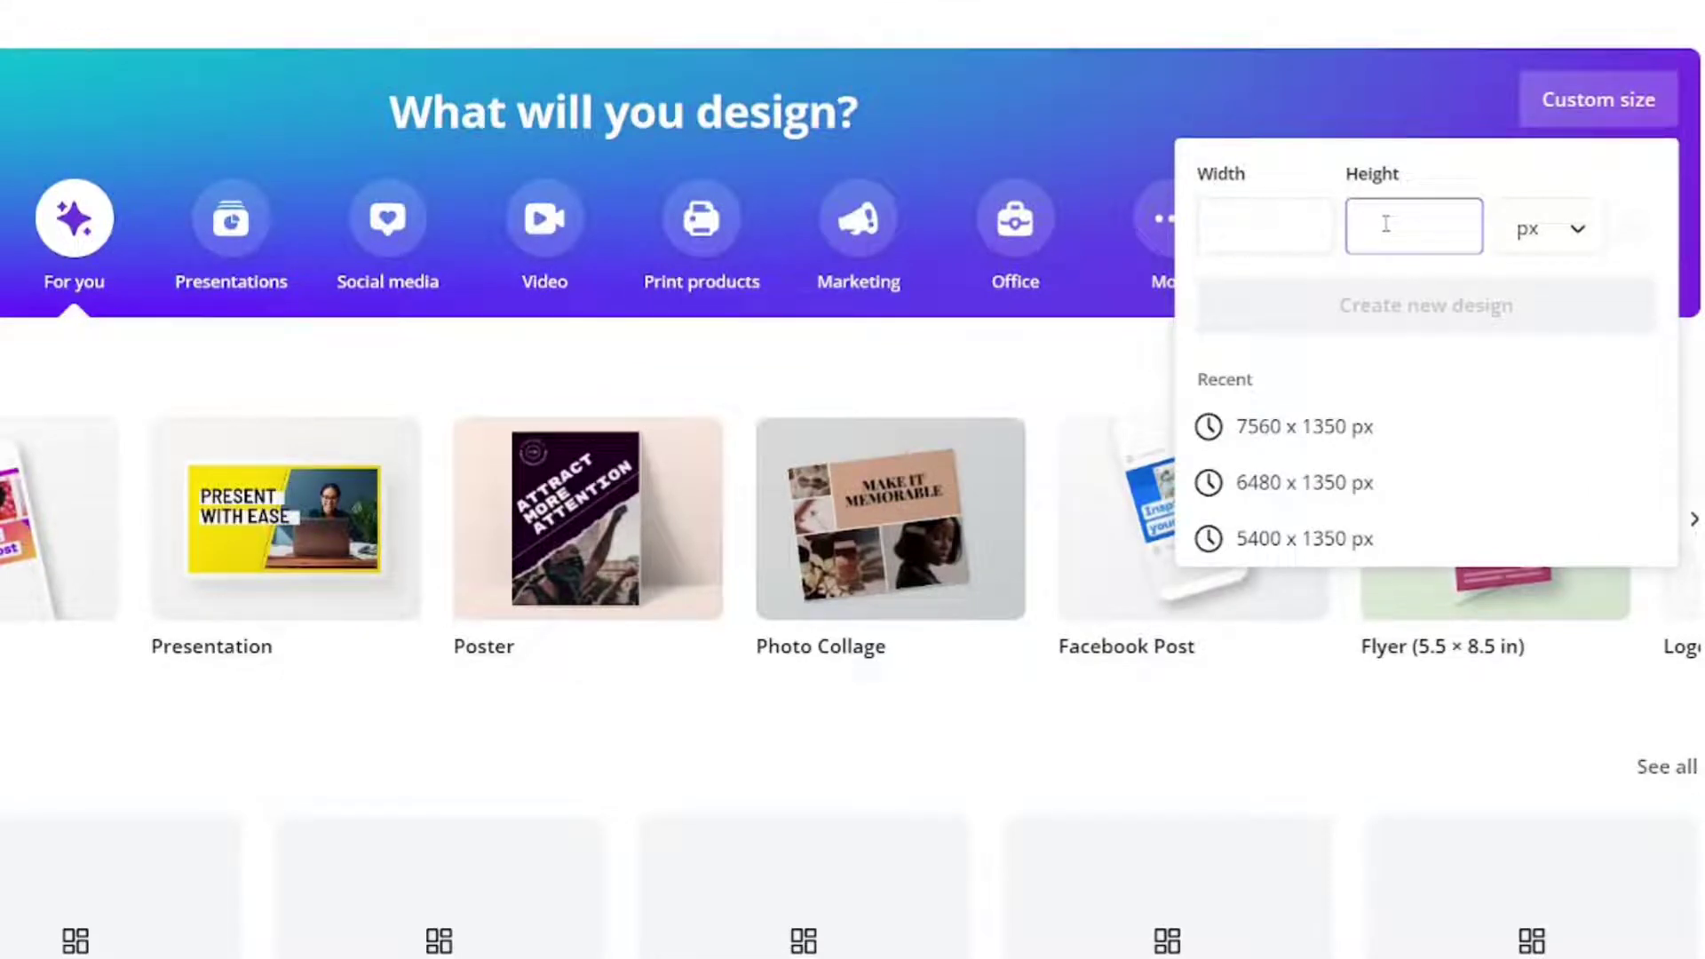
text(1350)
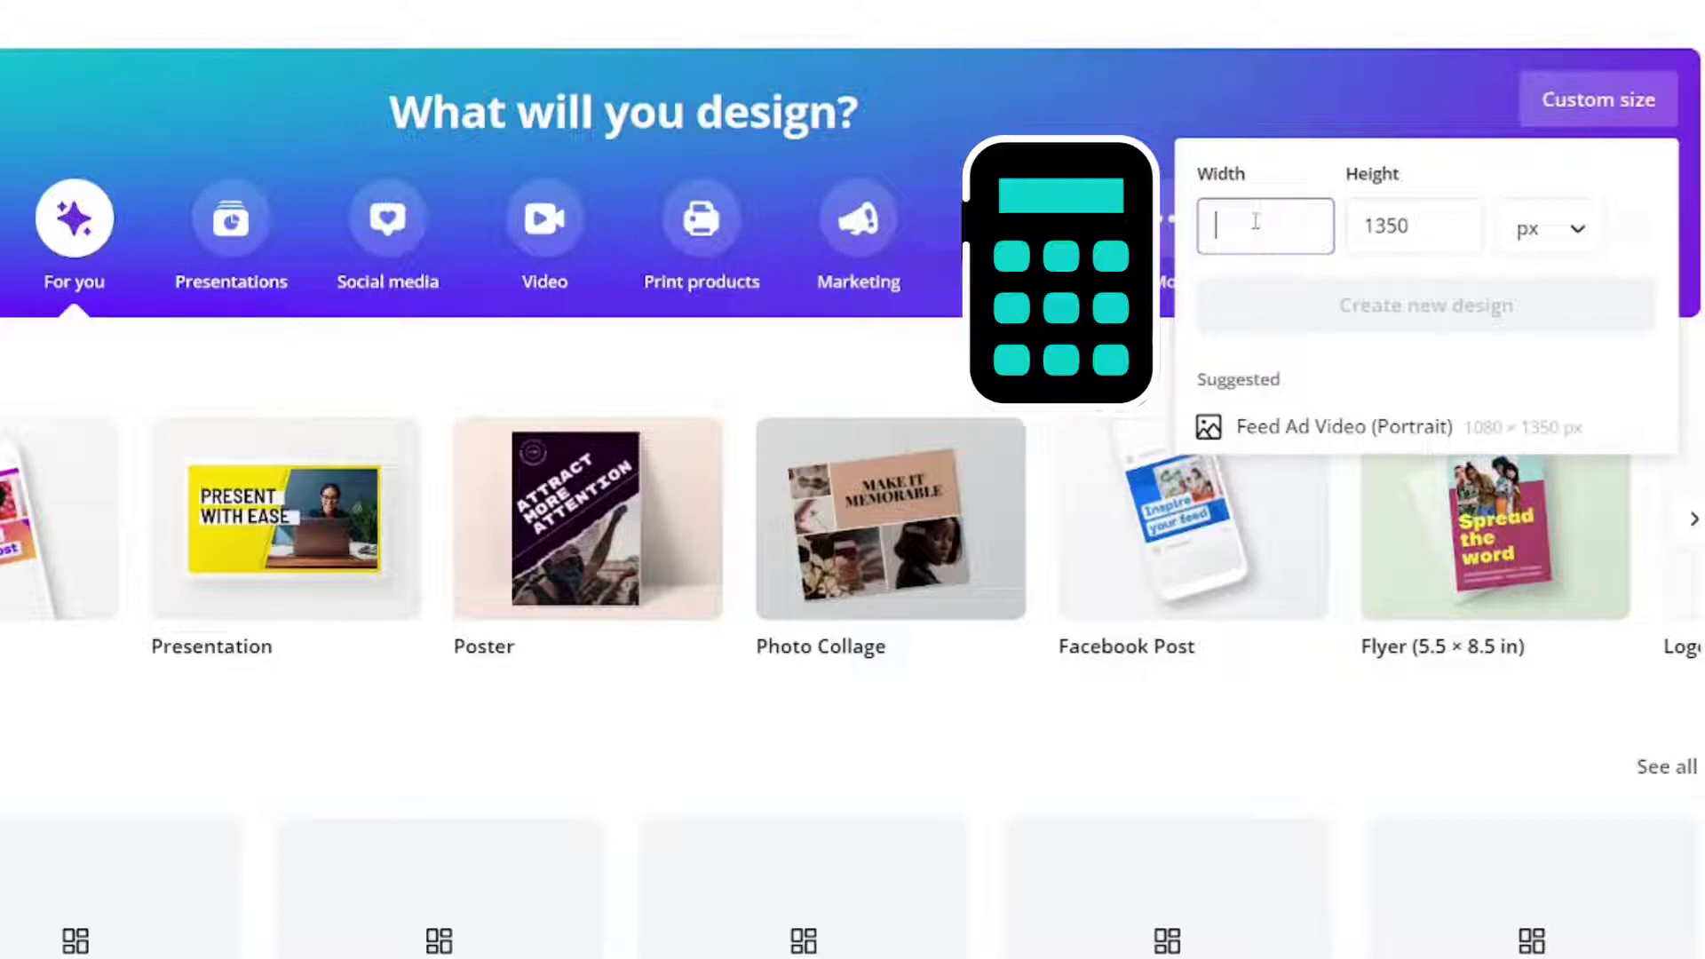
text(3240)
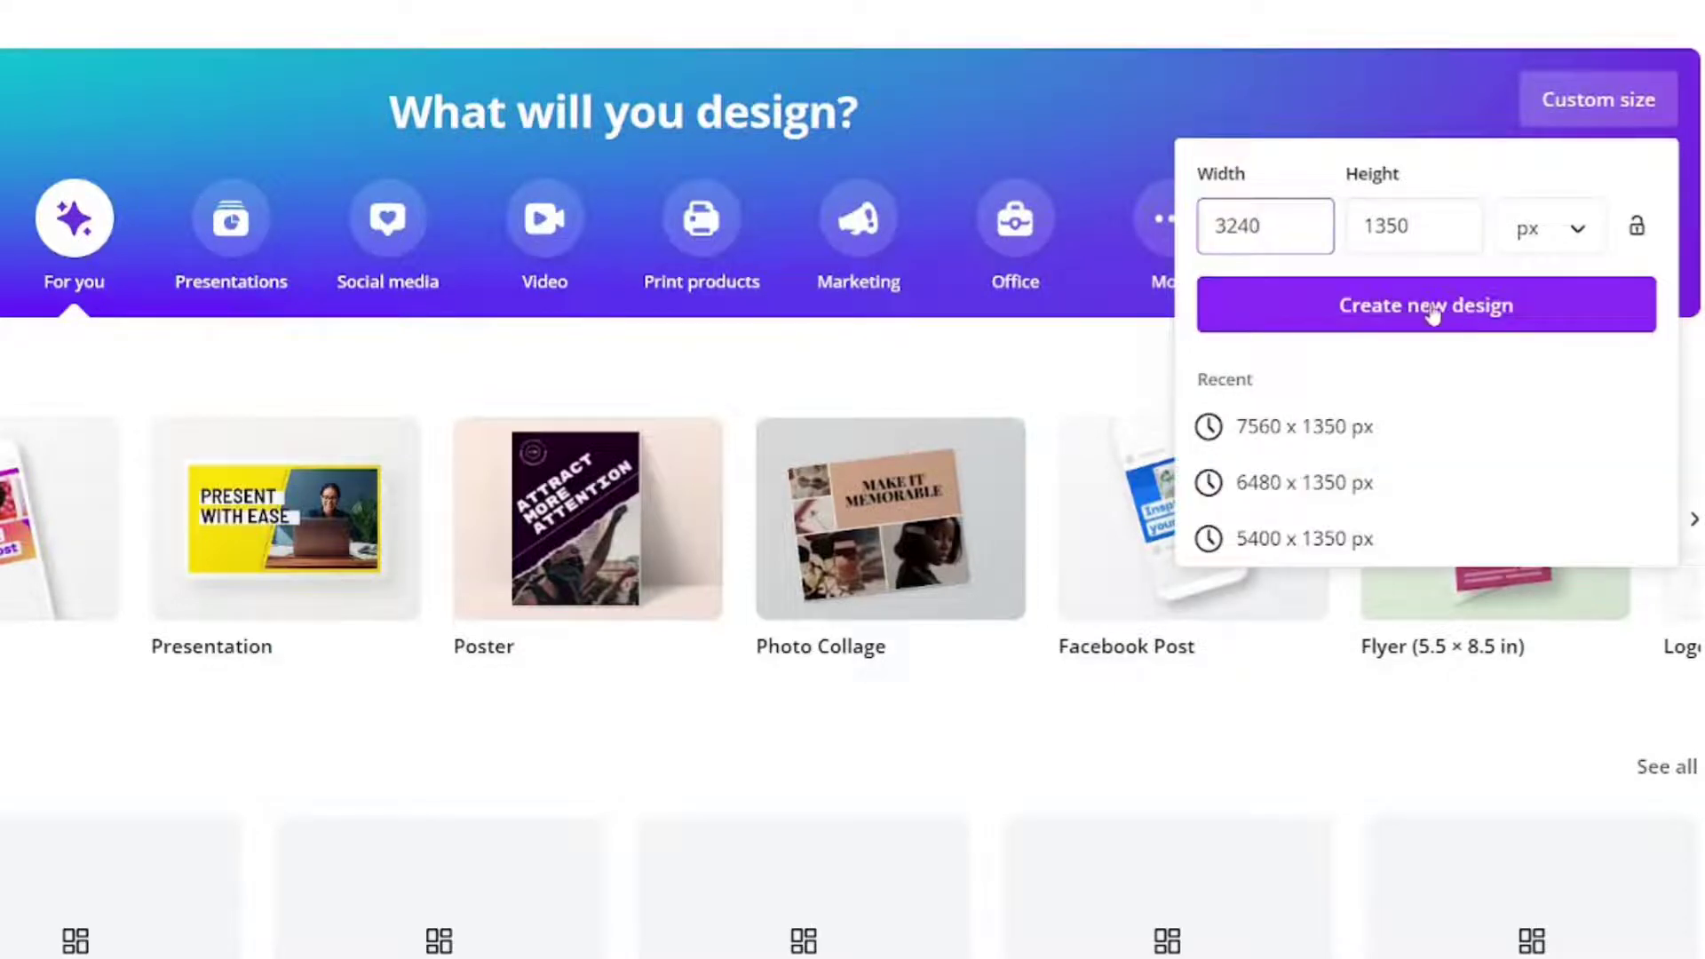
Remove the existing guides from the 3240 x 1350 design
click(854, 44)
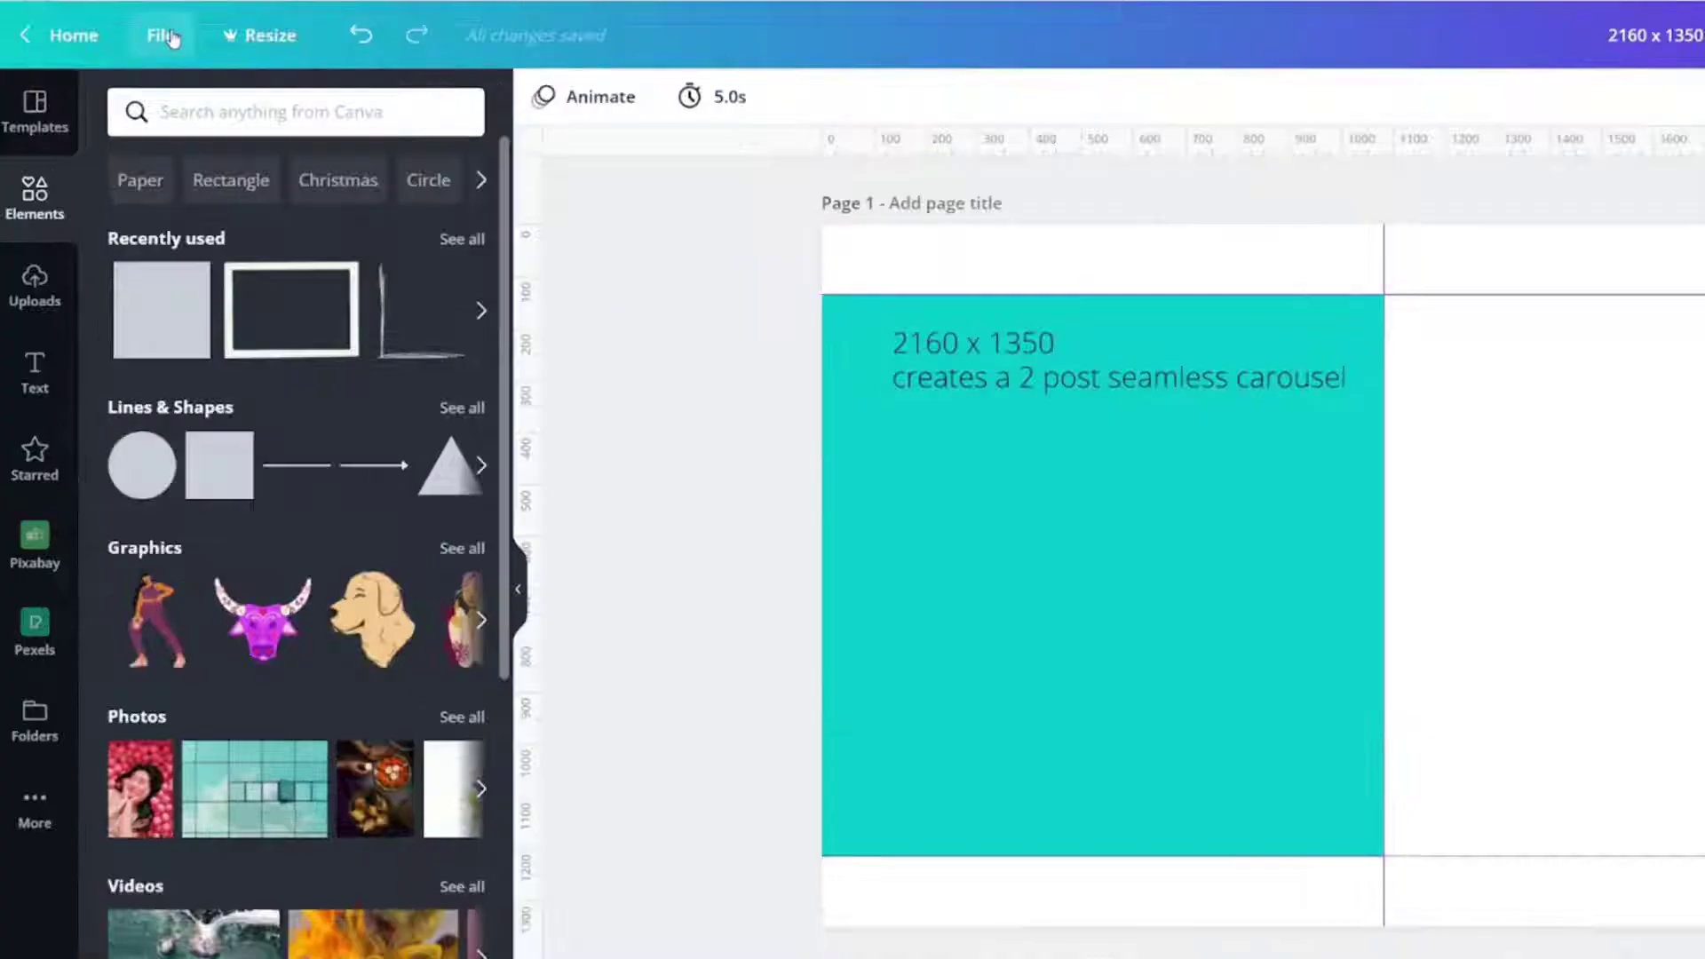
click(128, 111)
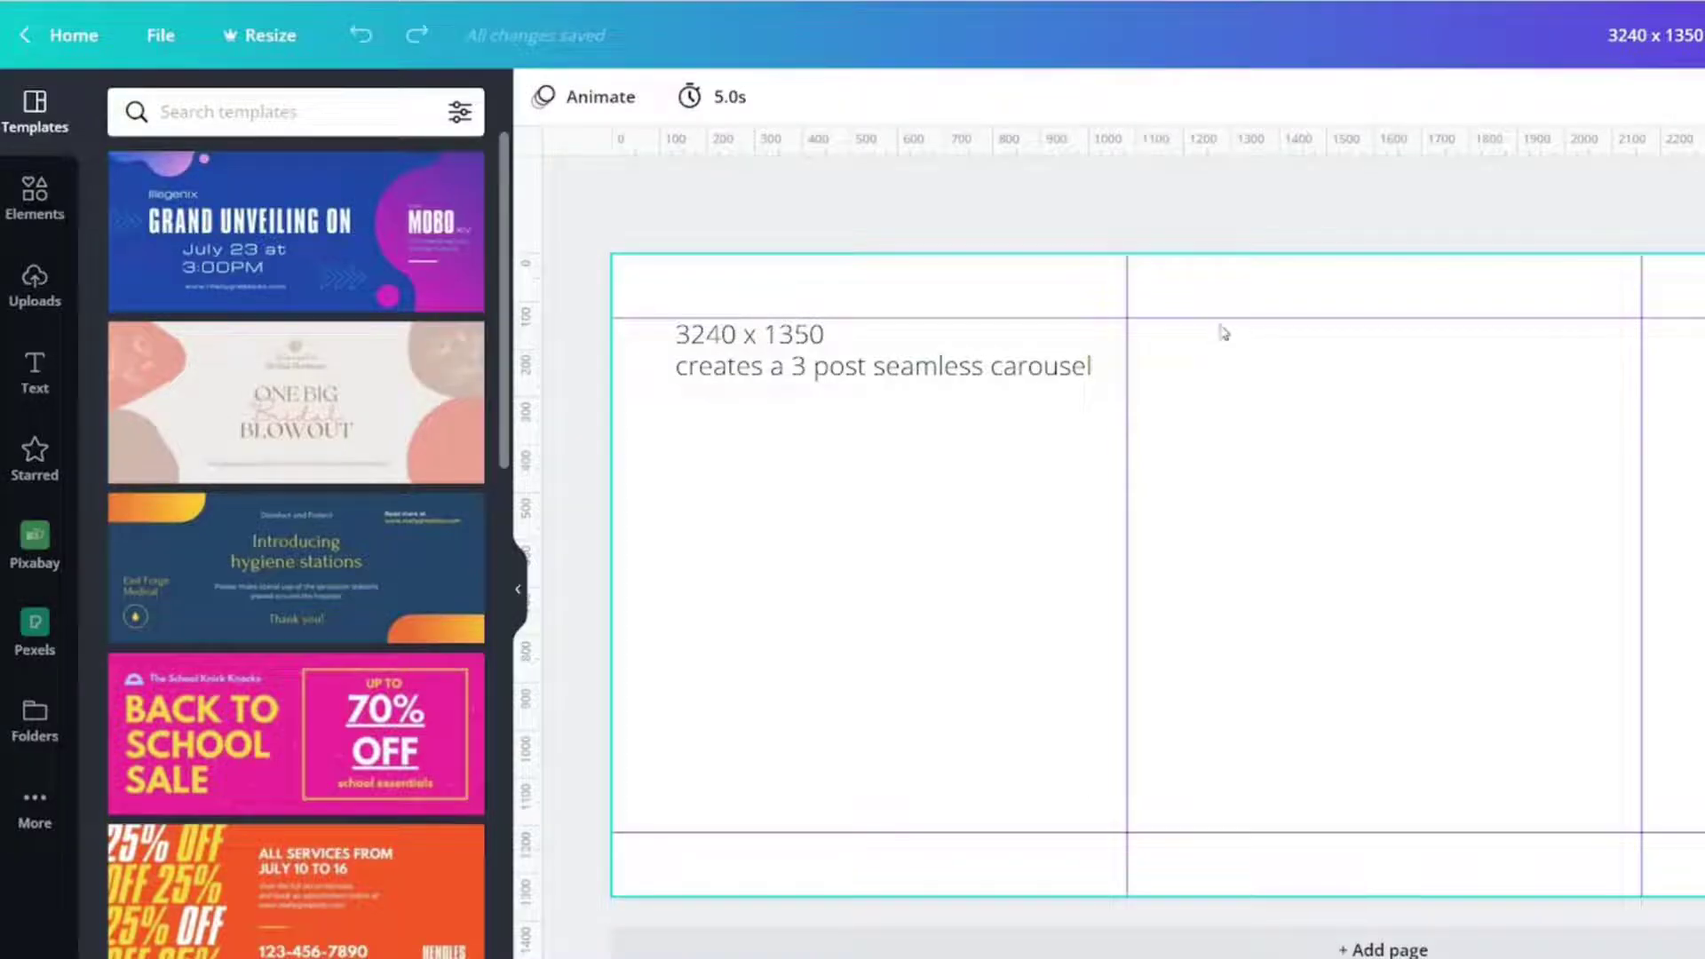
drag(1218, 336, 1226, 200)
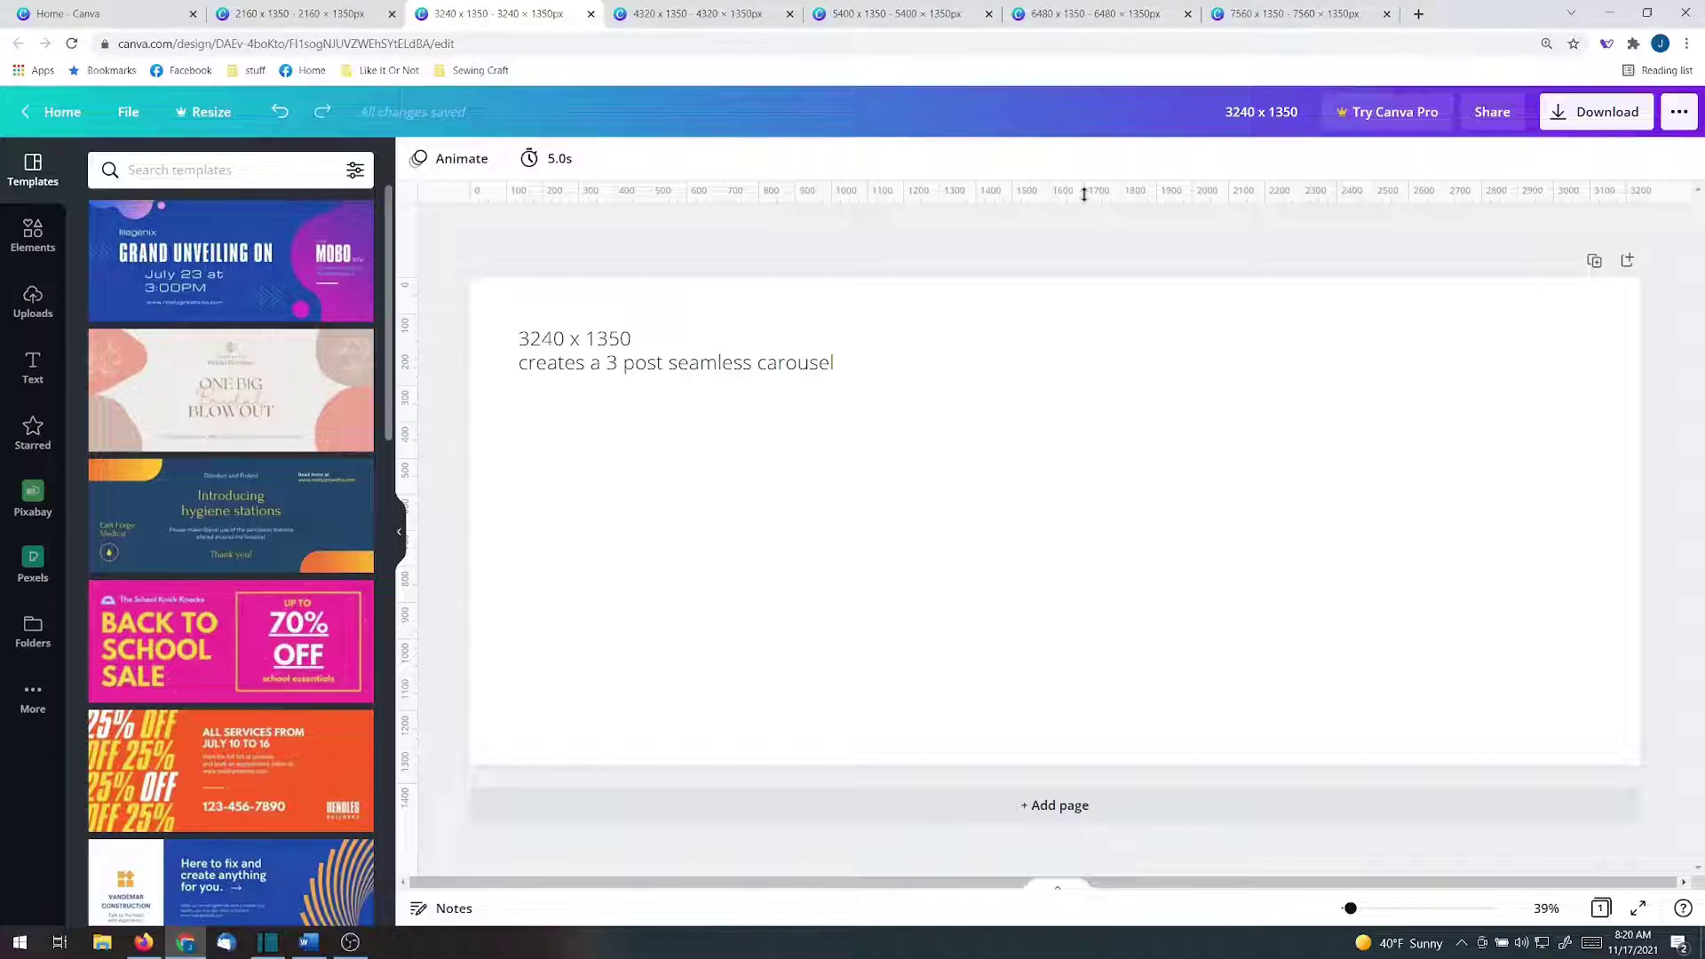
Place horizontal guides at about 135 px and 1215 px and a vertical guide at about 1080 px
drag(1084, 193, 1071, 325)
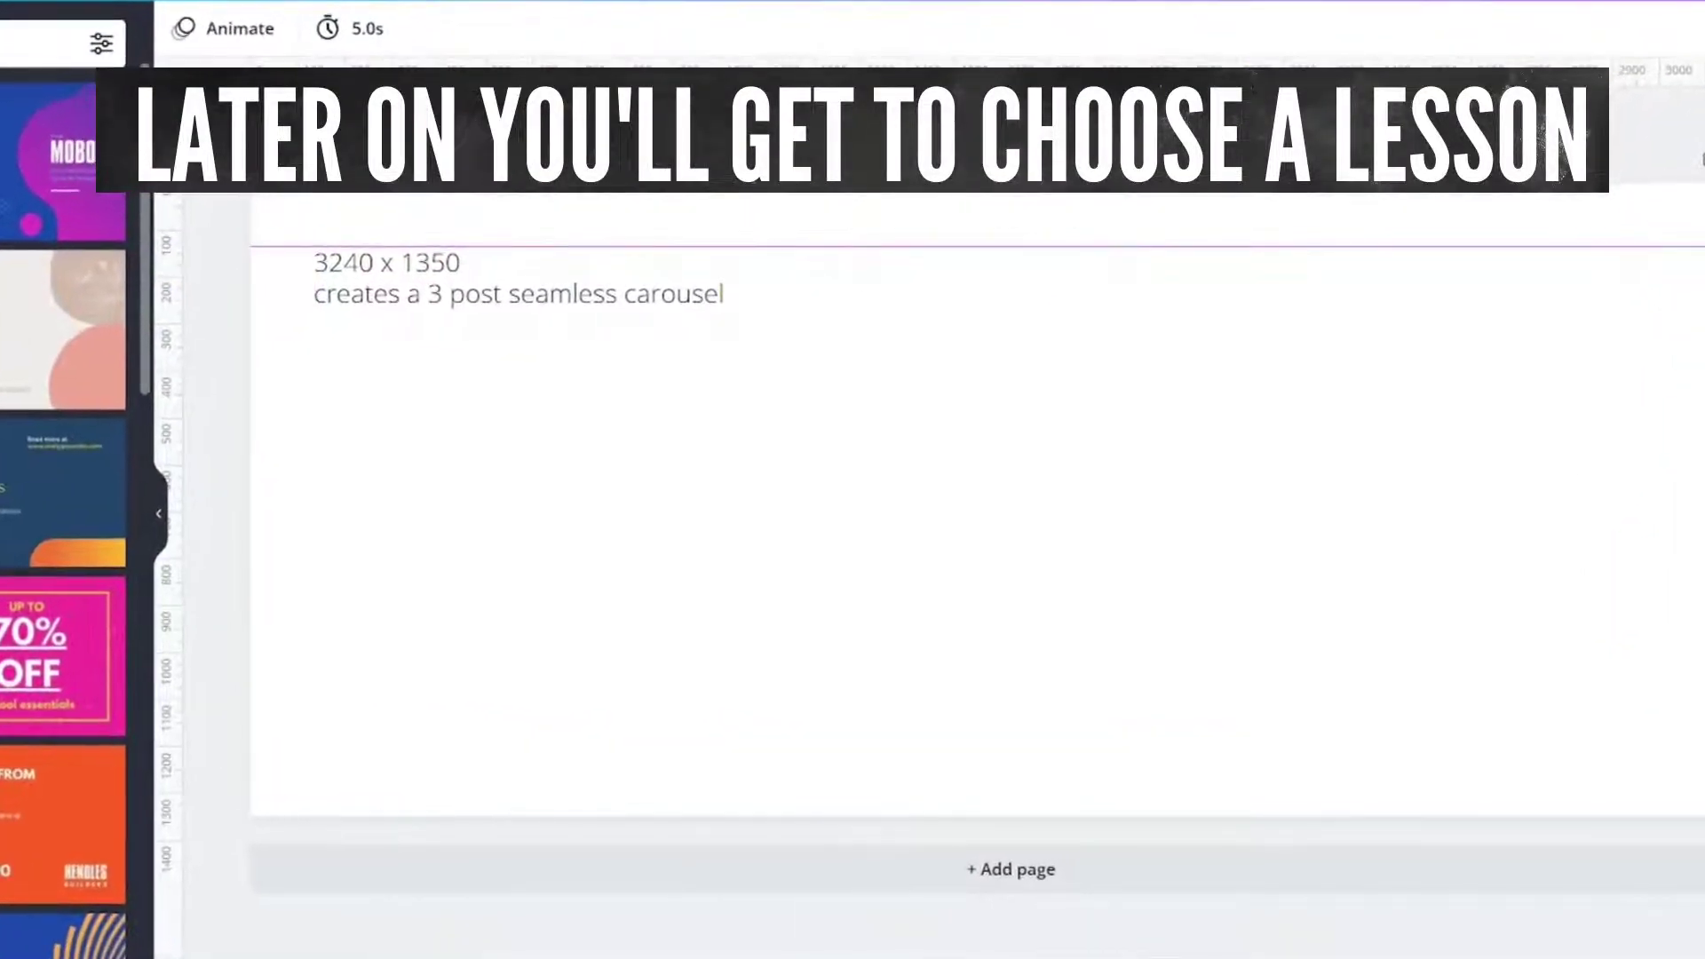
drag(970, 75, 956, 752)
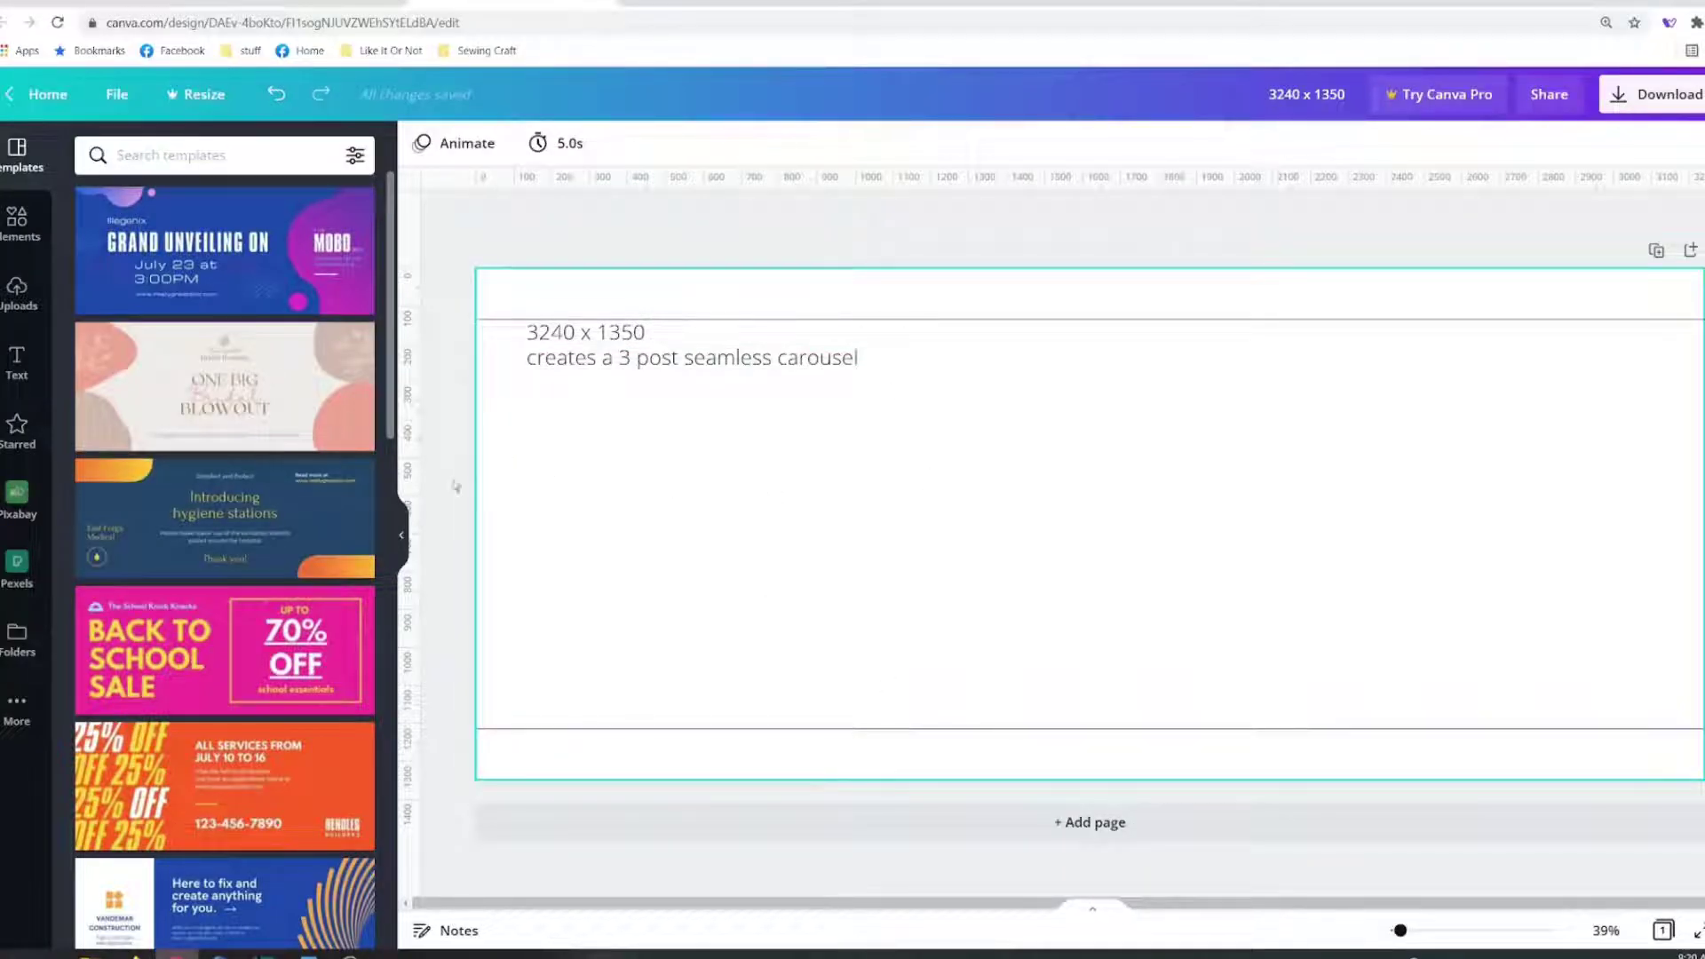
drag(408, 420, 885, 488)
Add a square shape at the page's left edge and scale it to fit between the two horizontal guides and the vertical guide
click(17, 223)
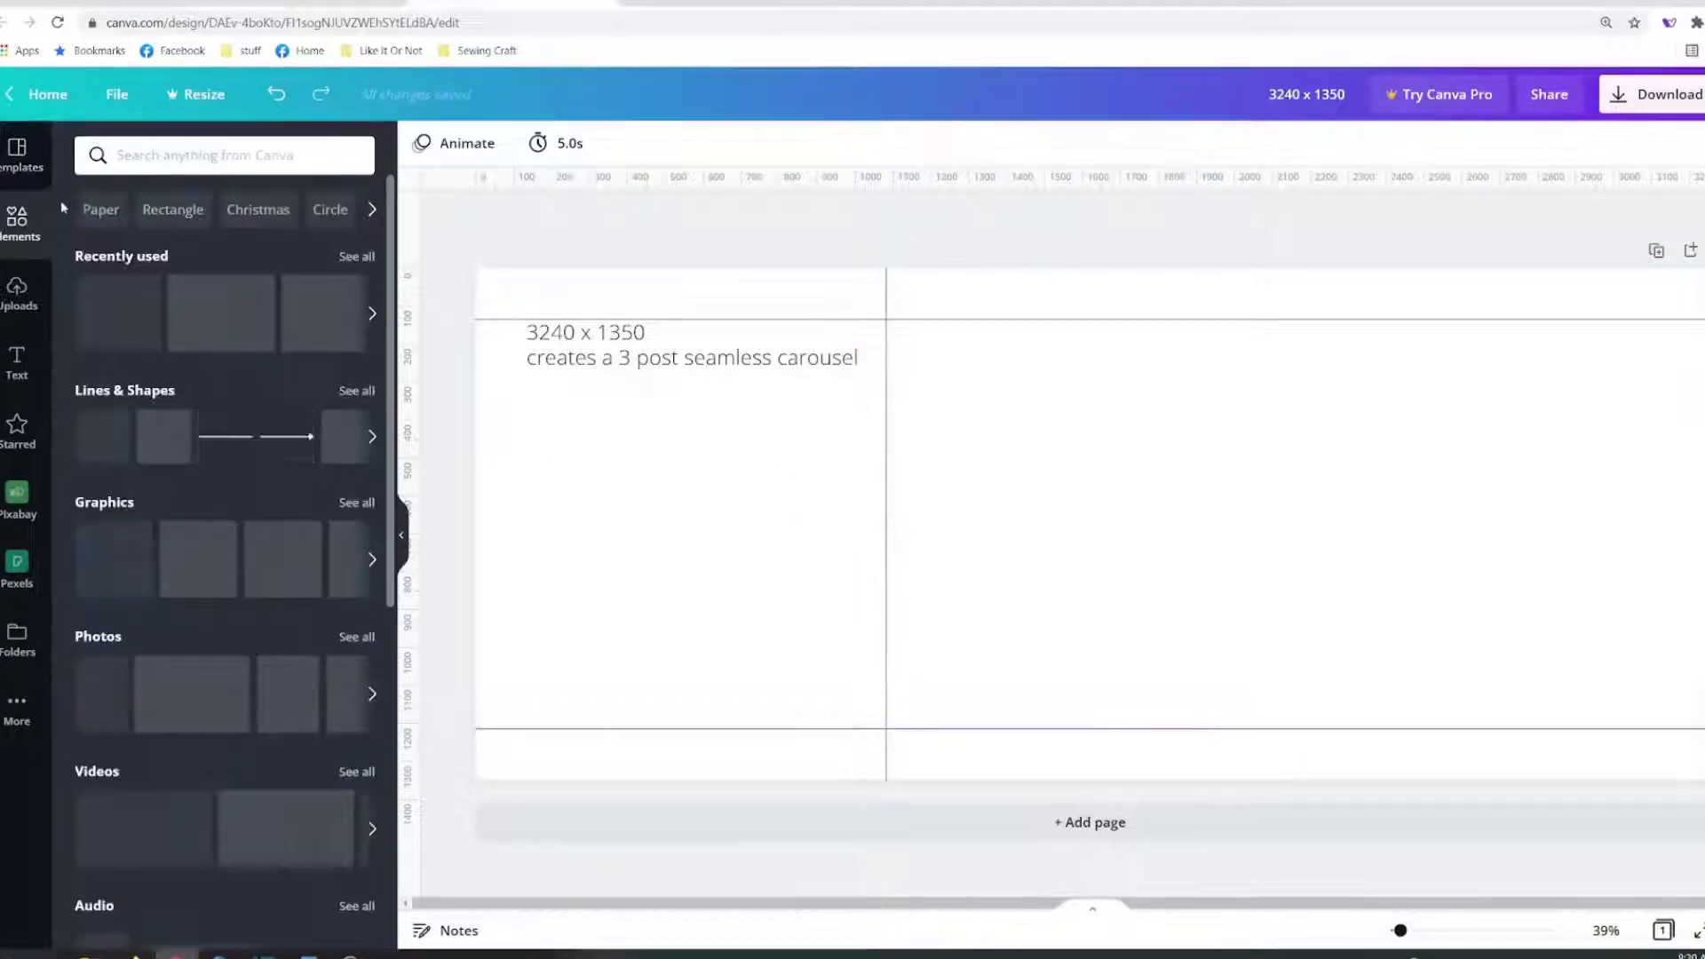
click(190, 349)
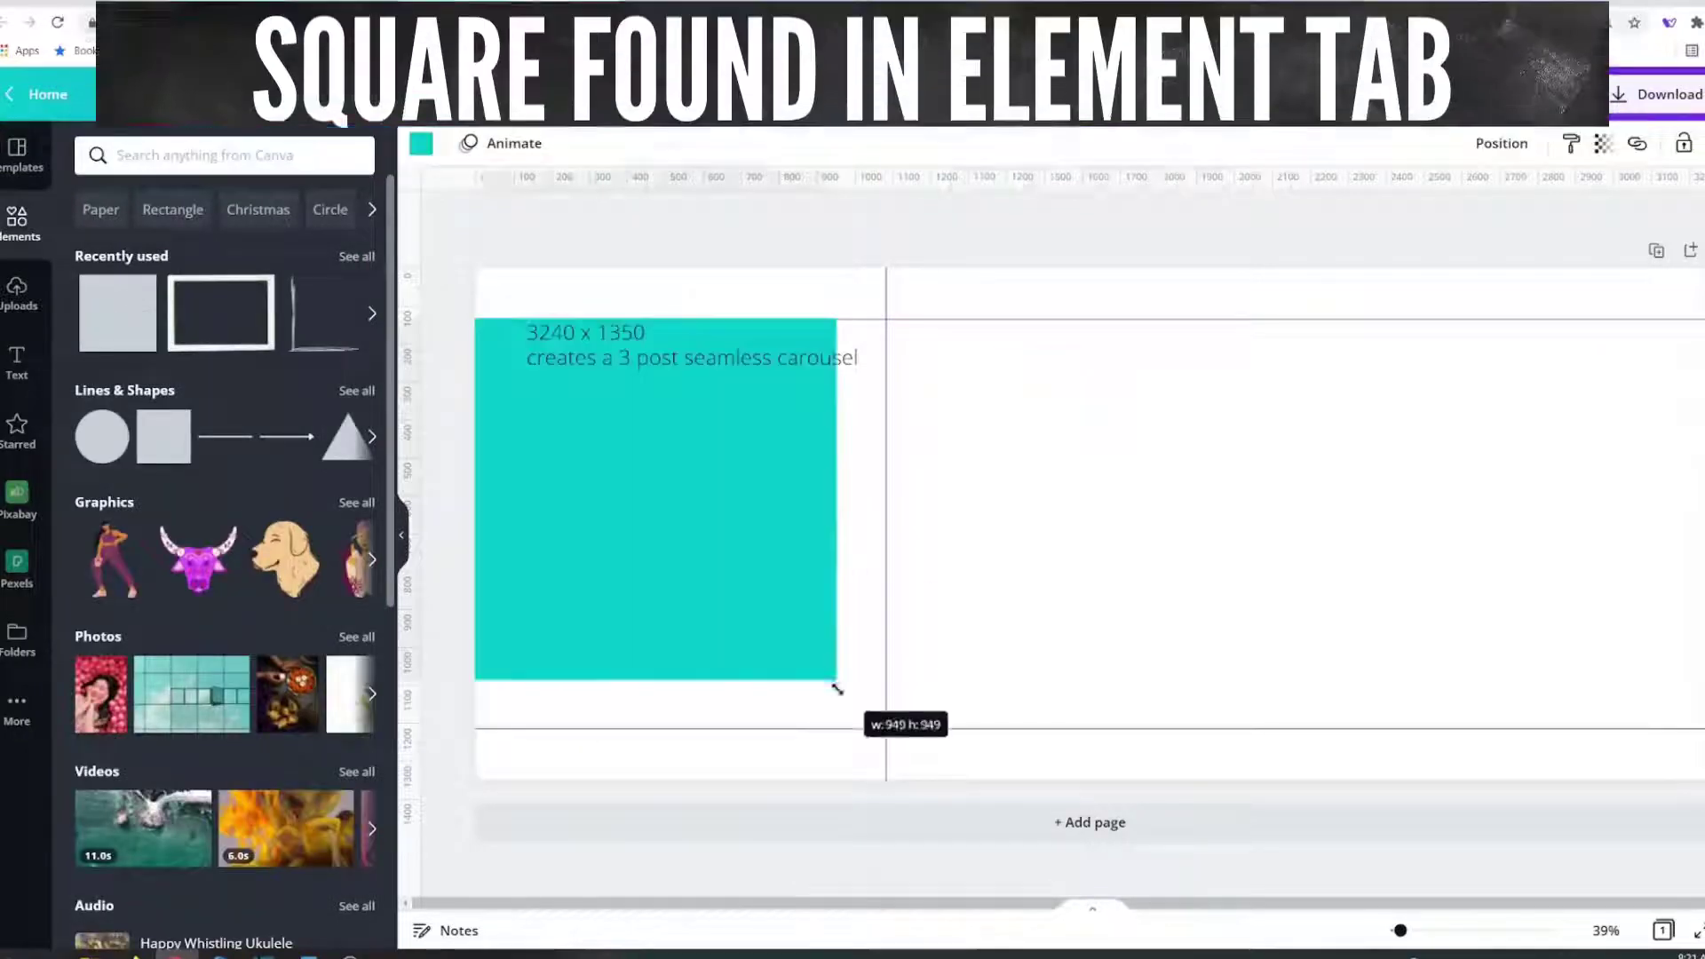
drag(837, 679, 880, 733)
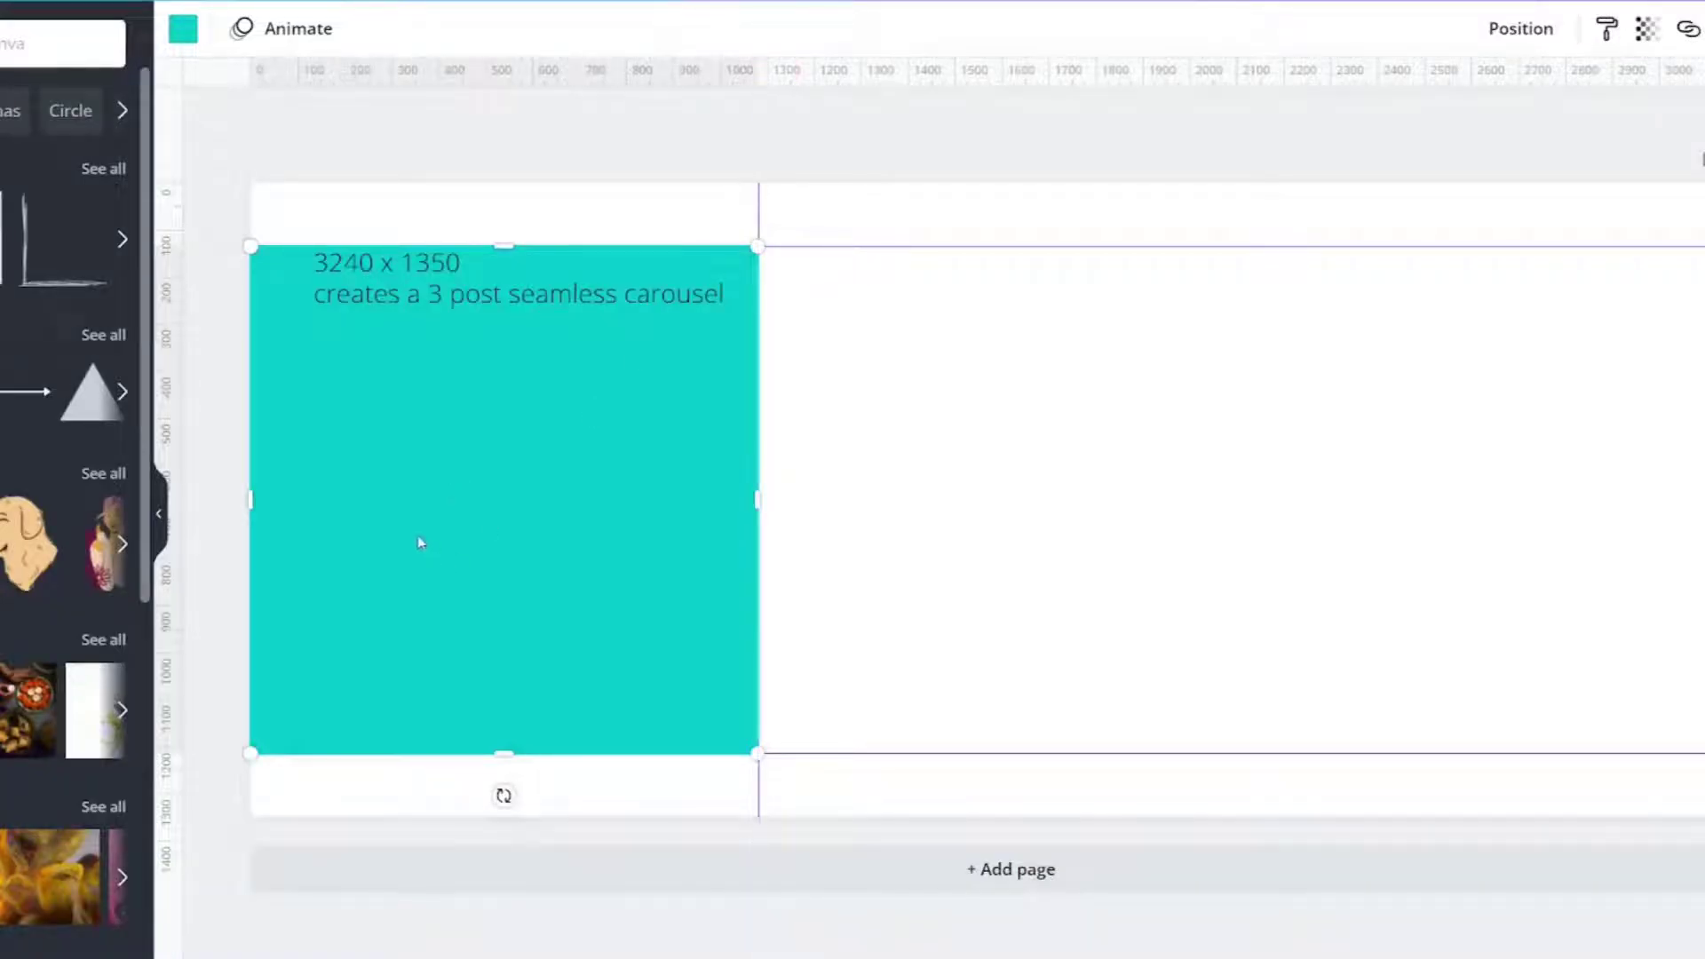
Using the square moved to the first vertical guide as a spacer, place a second vertical guide at about 2160 px and delete the square
drag(418, 539, 917, 528)
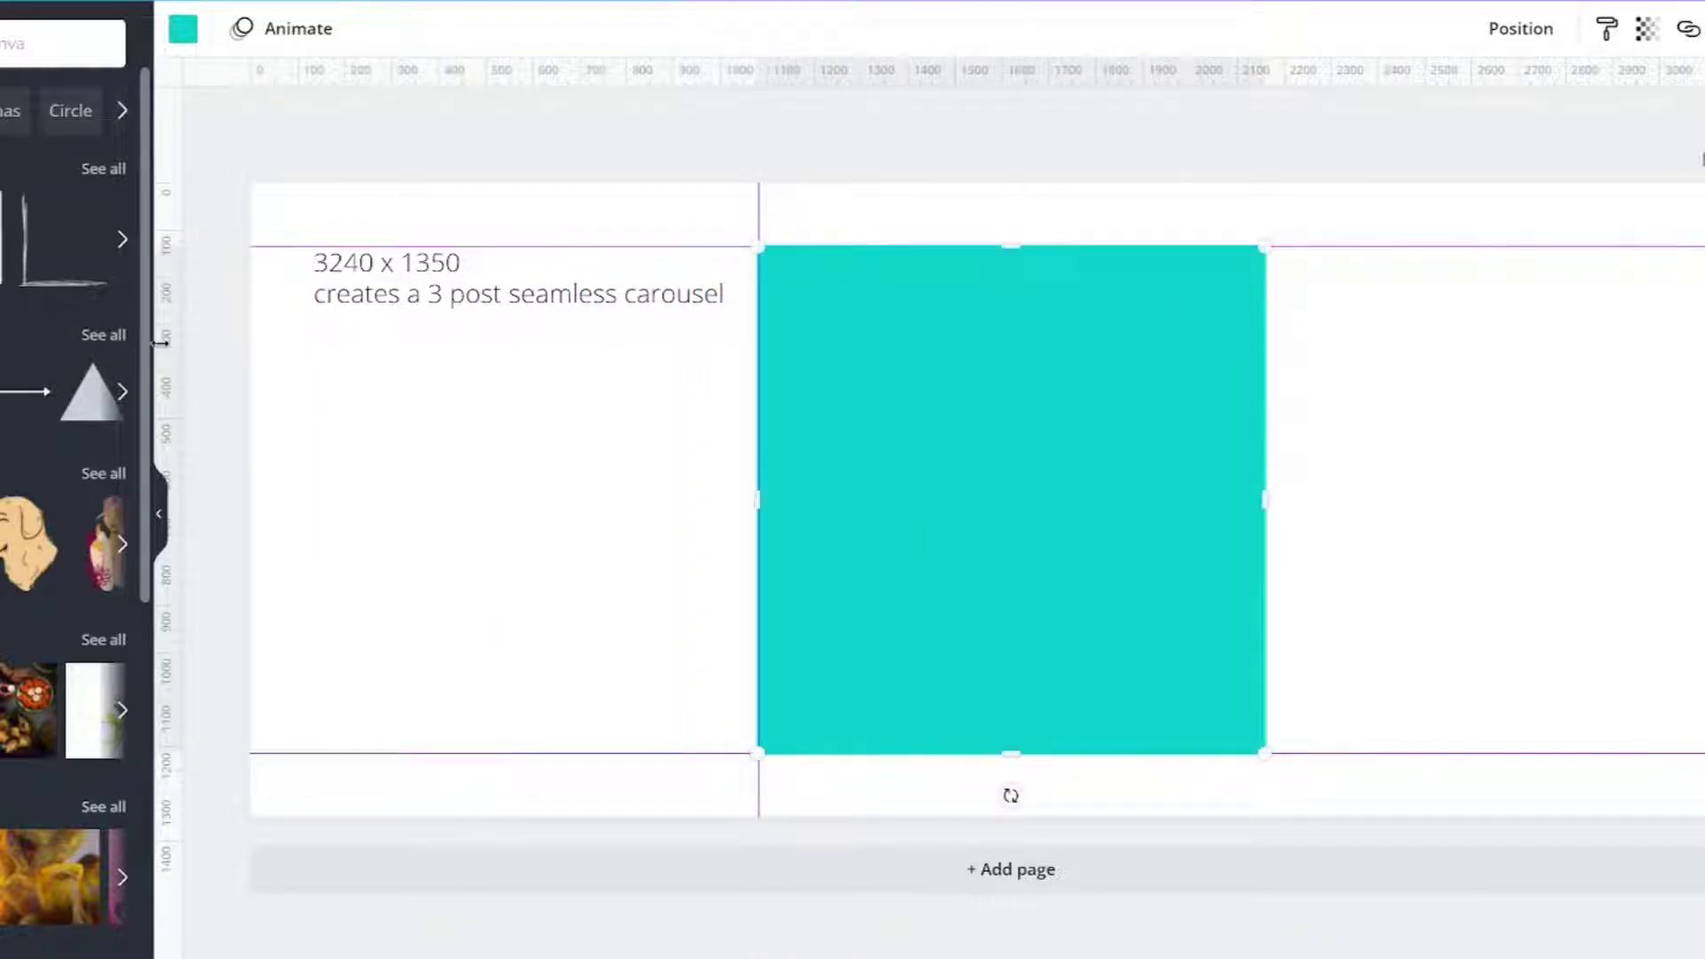
drag(165, 347, 1222, 297)
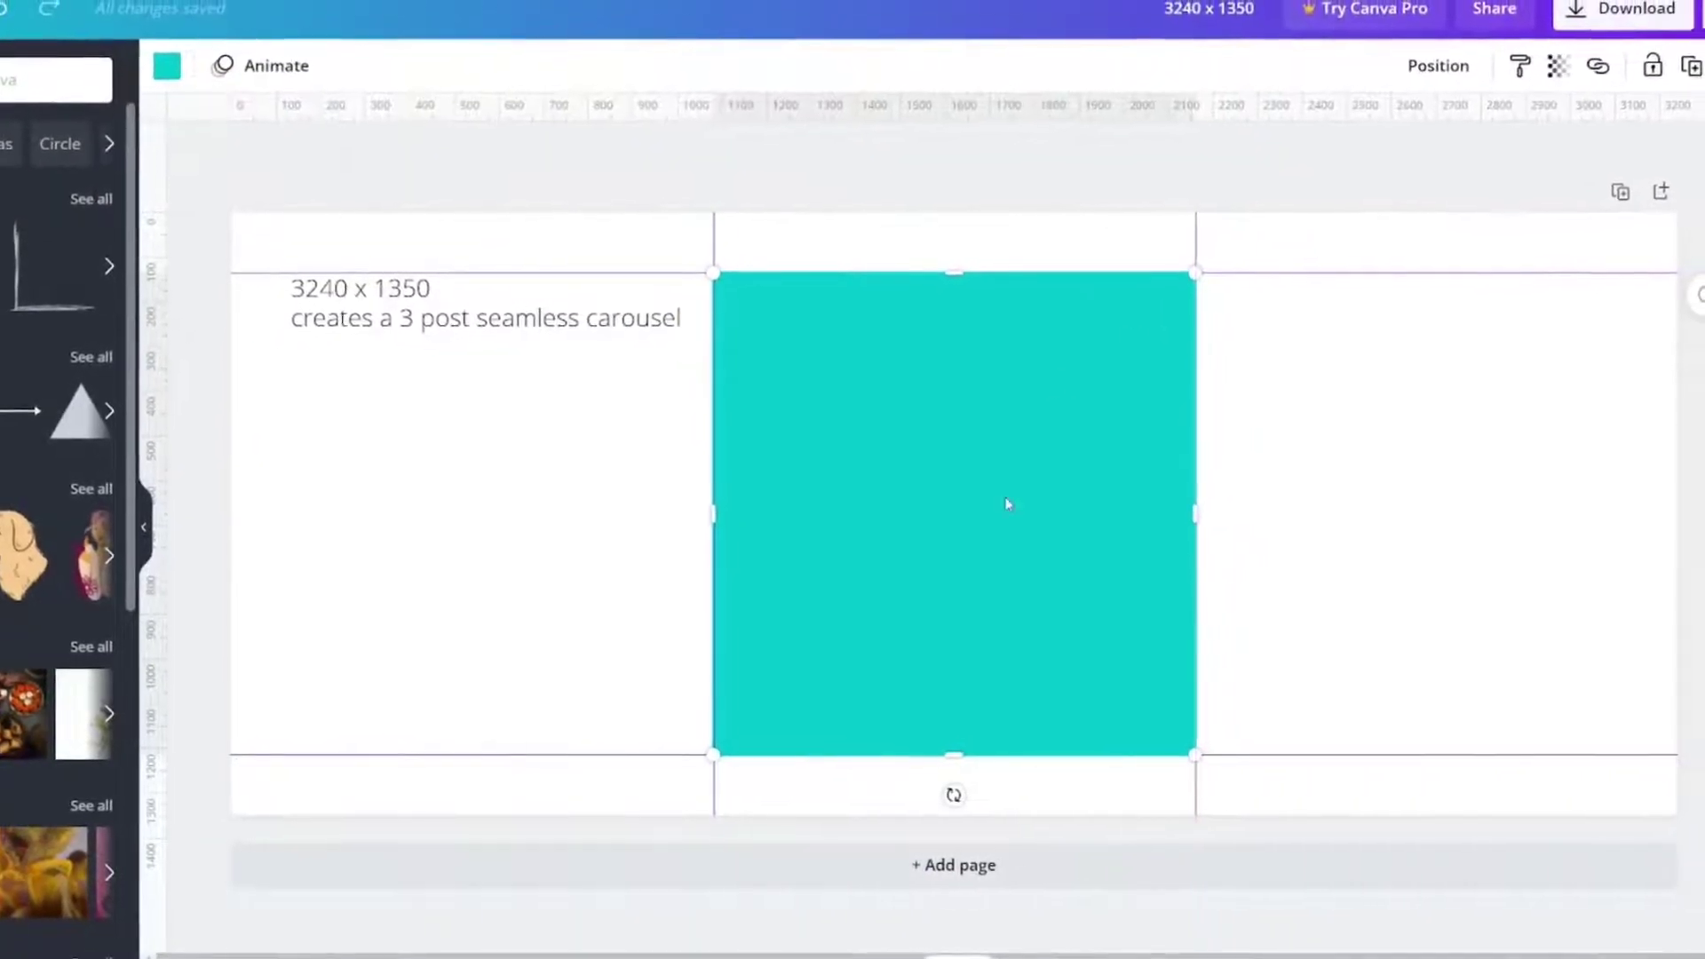
key(Delete)
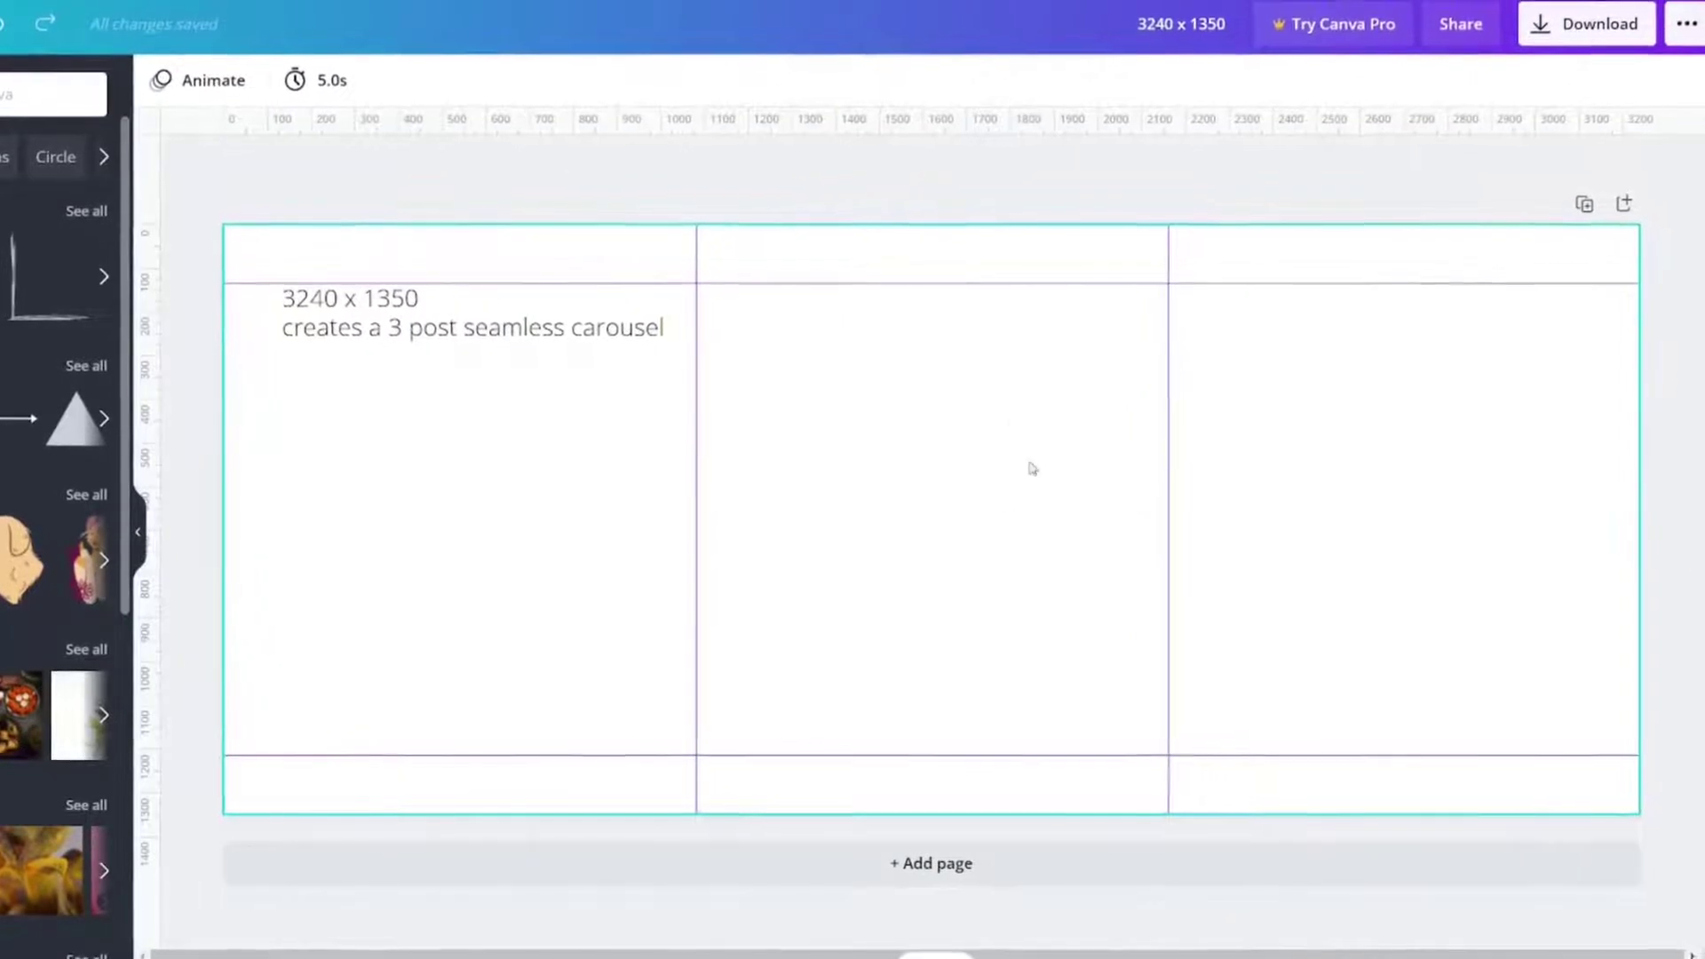
Review the pages of the 5400 x 1350 carousel design, and switch to the 7560 x 1350 design
click(199, 368)
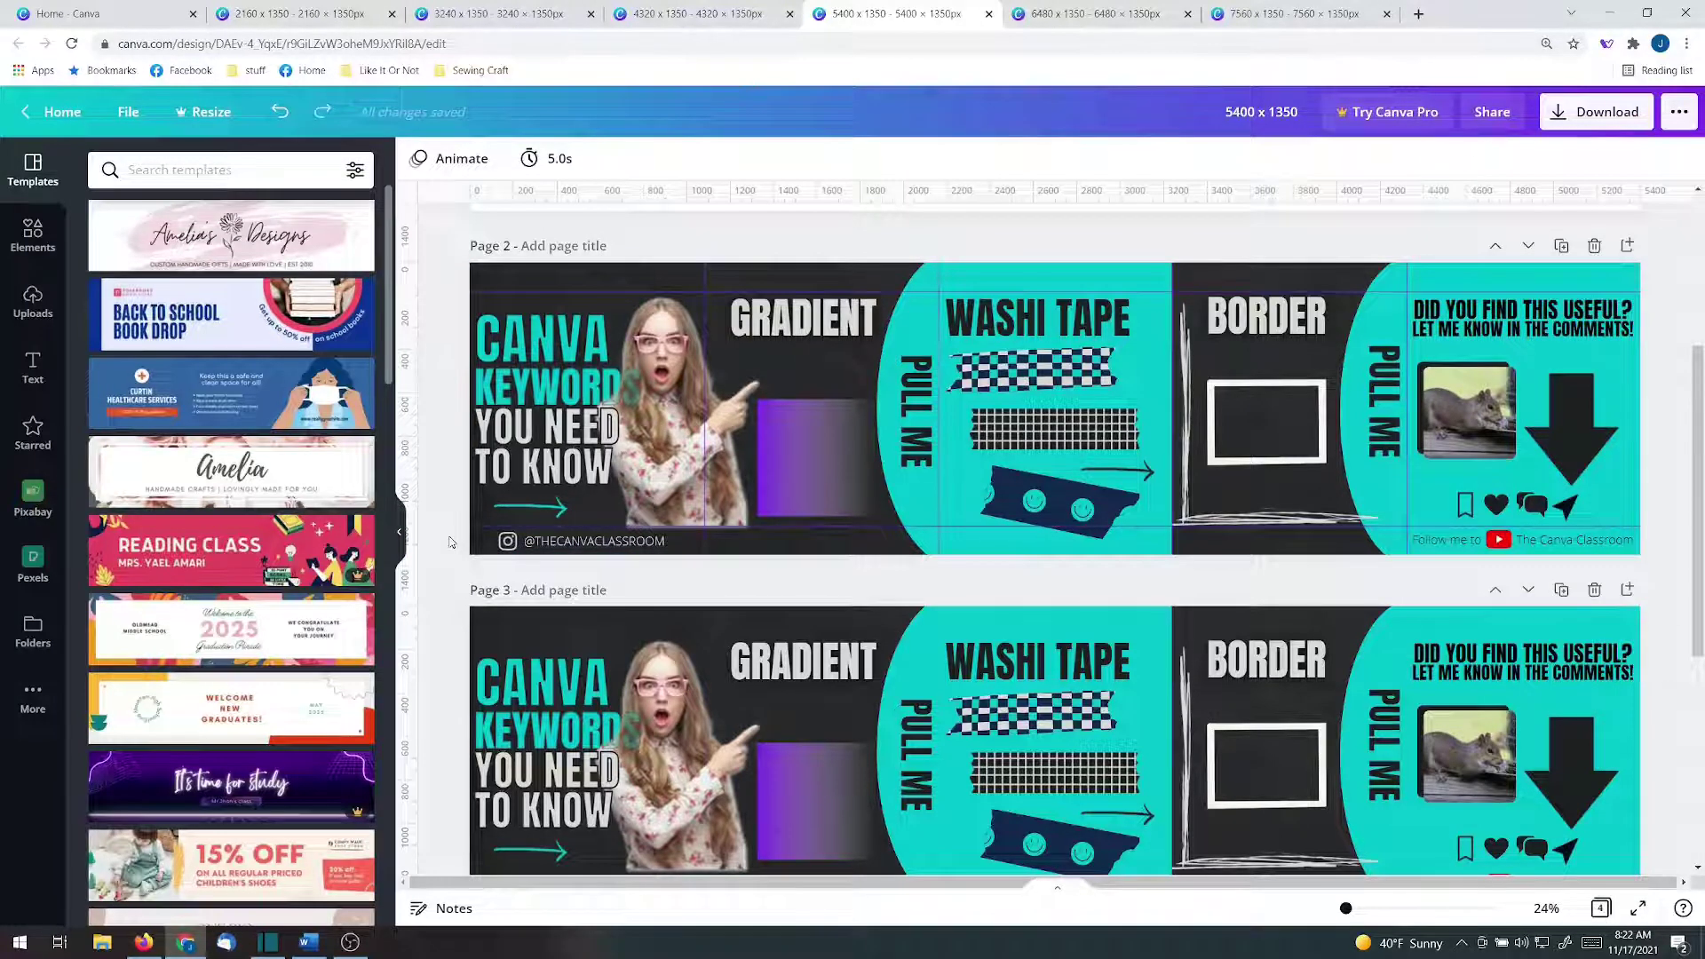
click(609, 395)
scroll(609, 396, up, 4)
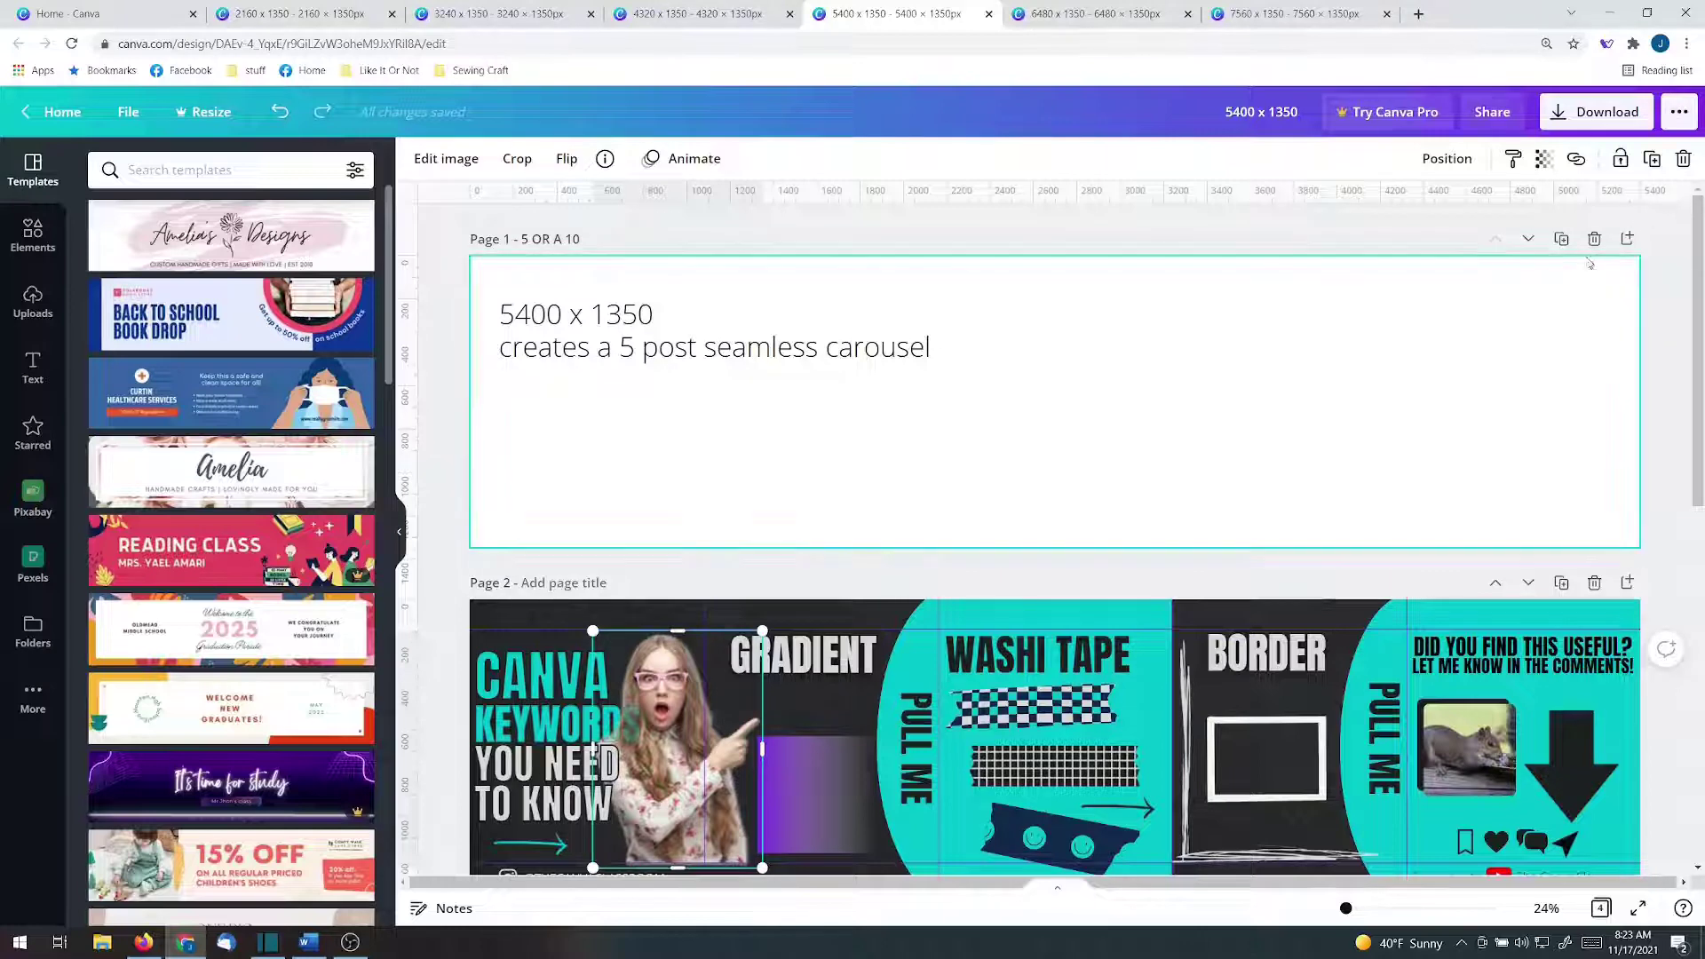
scroll(1406, 505, down, 2)
scroll(1406, 505, down, 4)
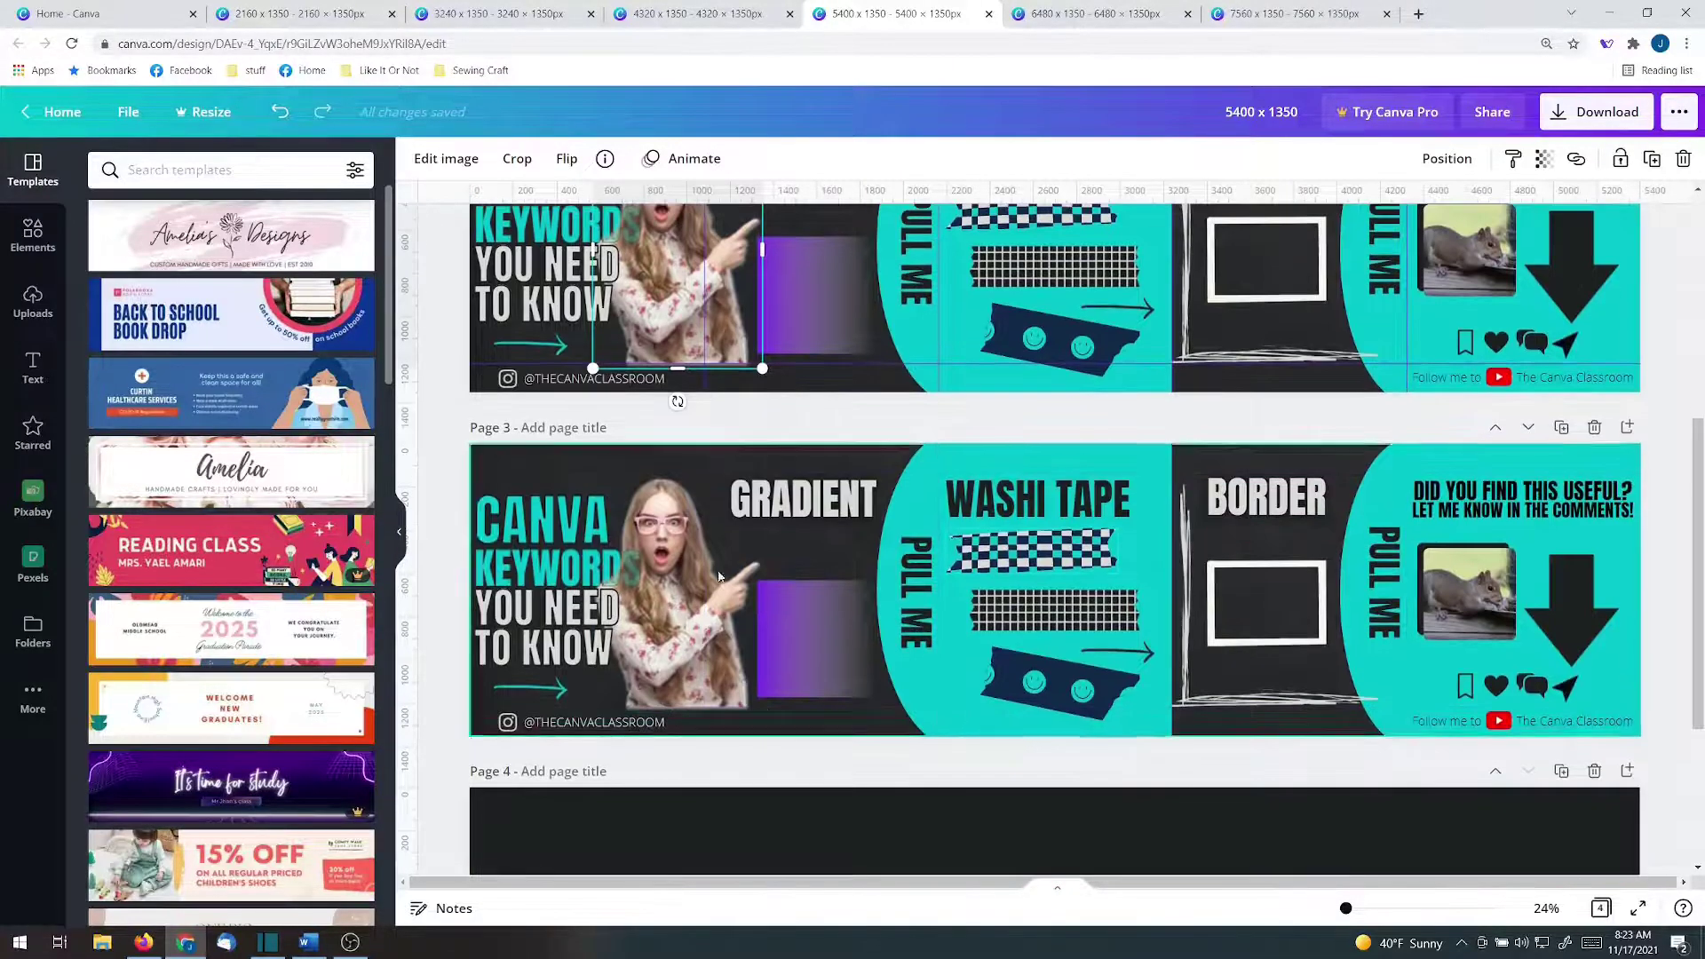
scroll(661, 651, up, 2)
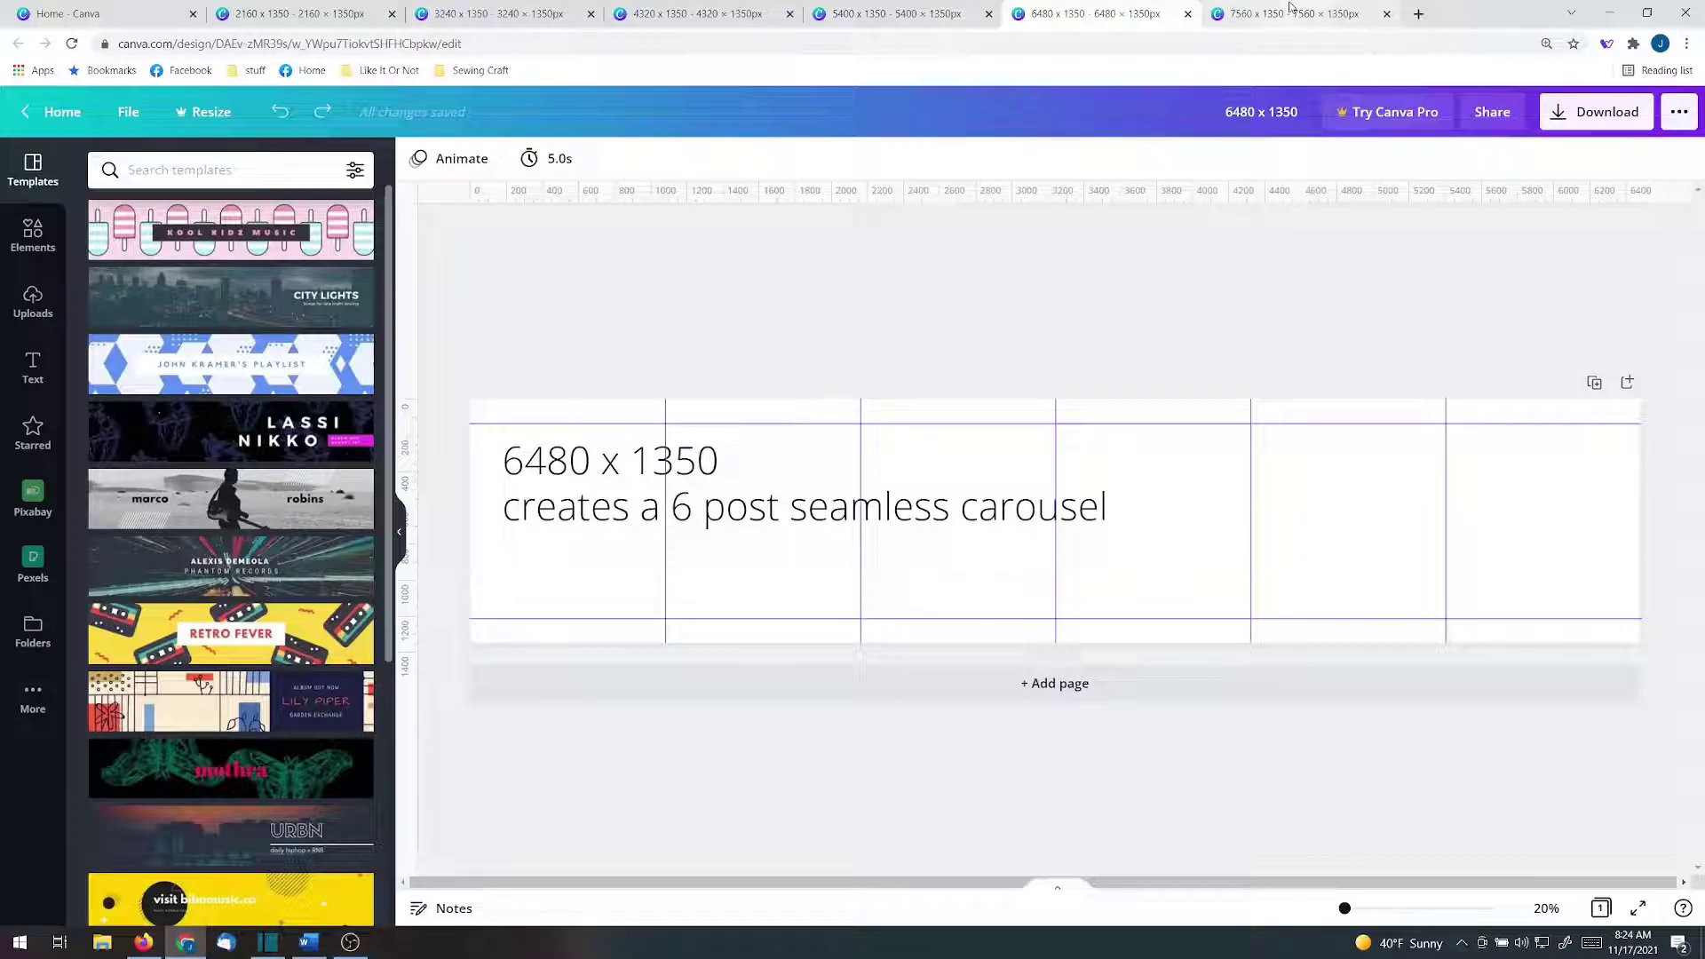
click(1290, 9)
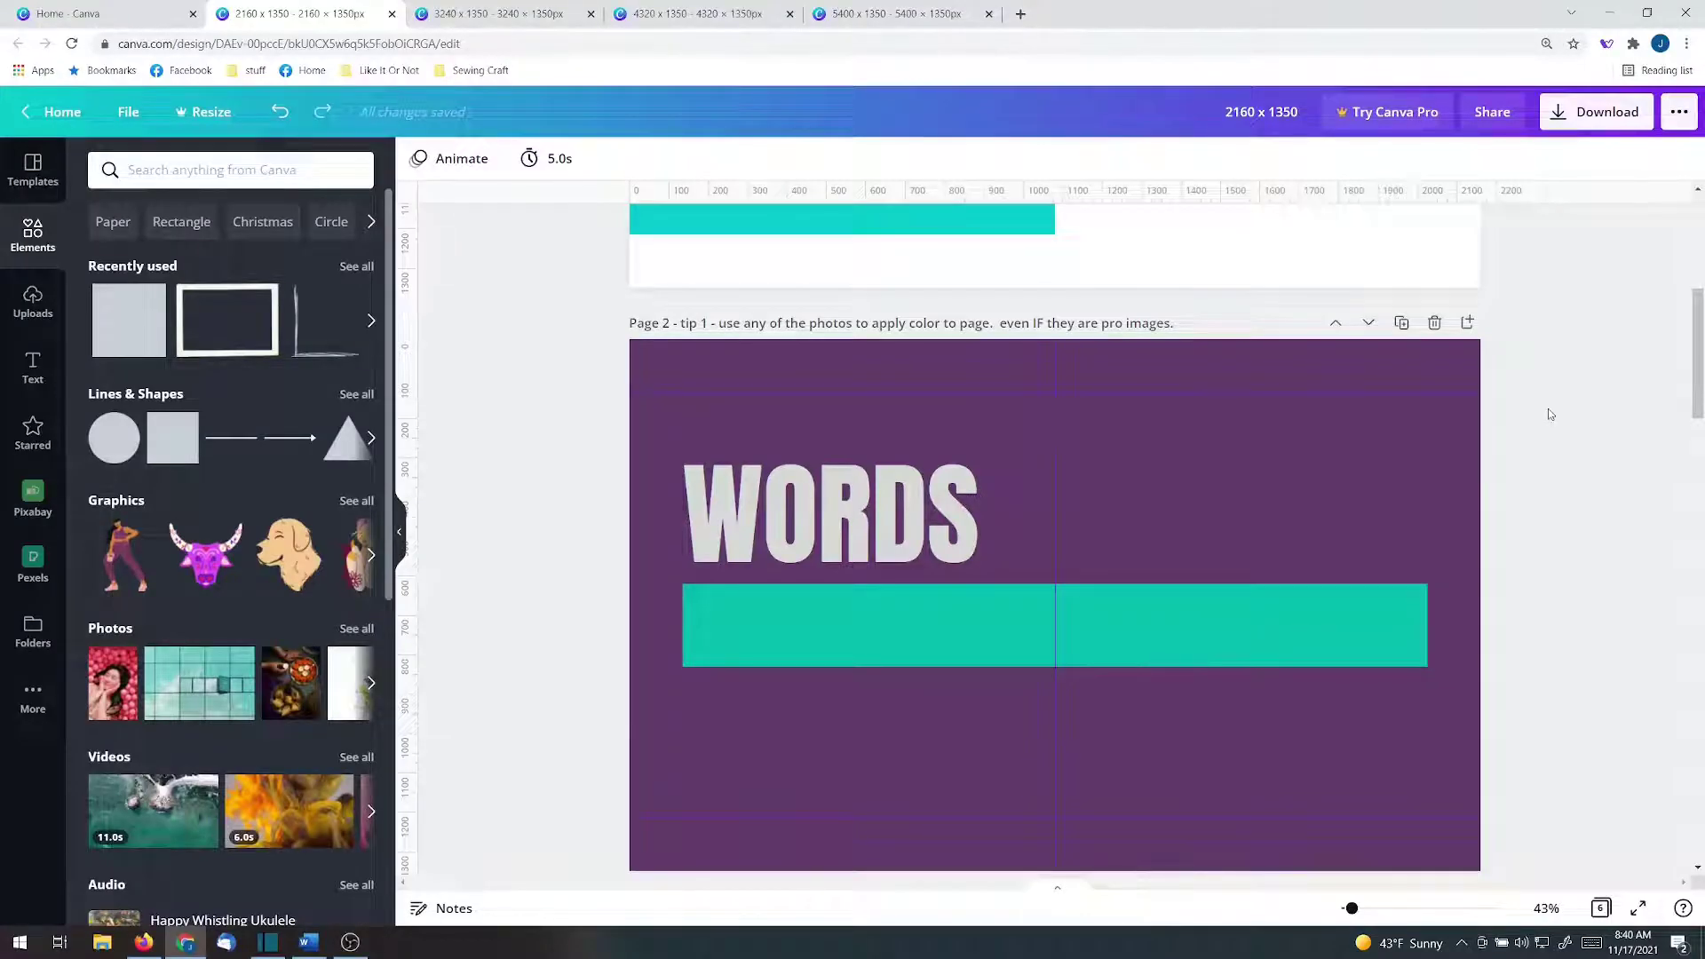
Search the elements for yellow photos and apply the sunflower photo's colors to page 2 of the 2160 x 1350 design
click(230, 169)
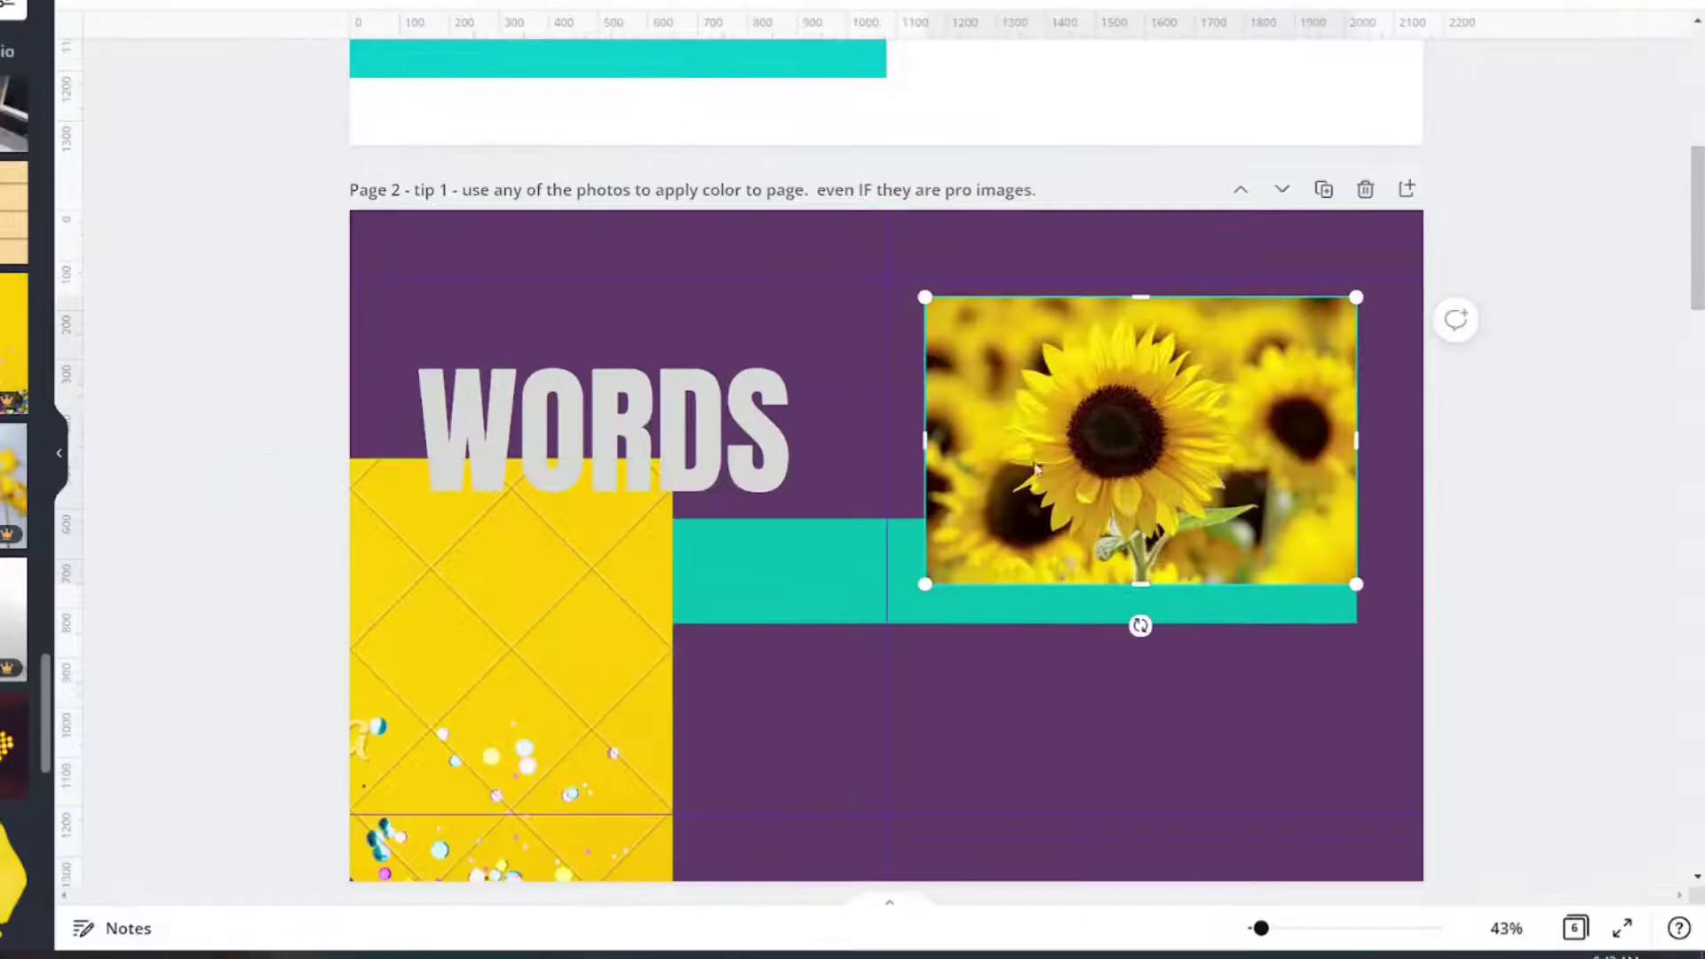
right_click(1056, 437)
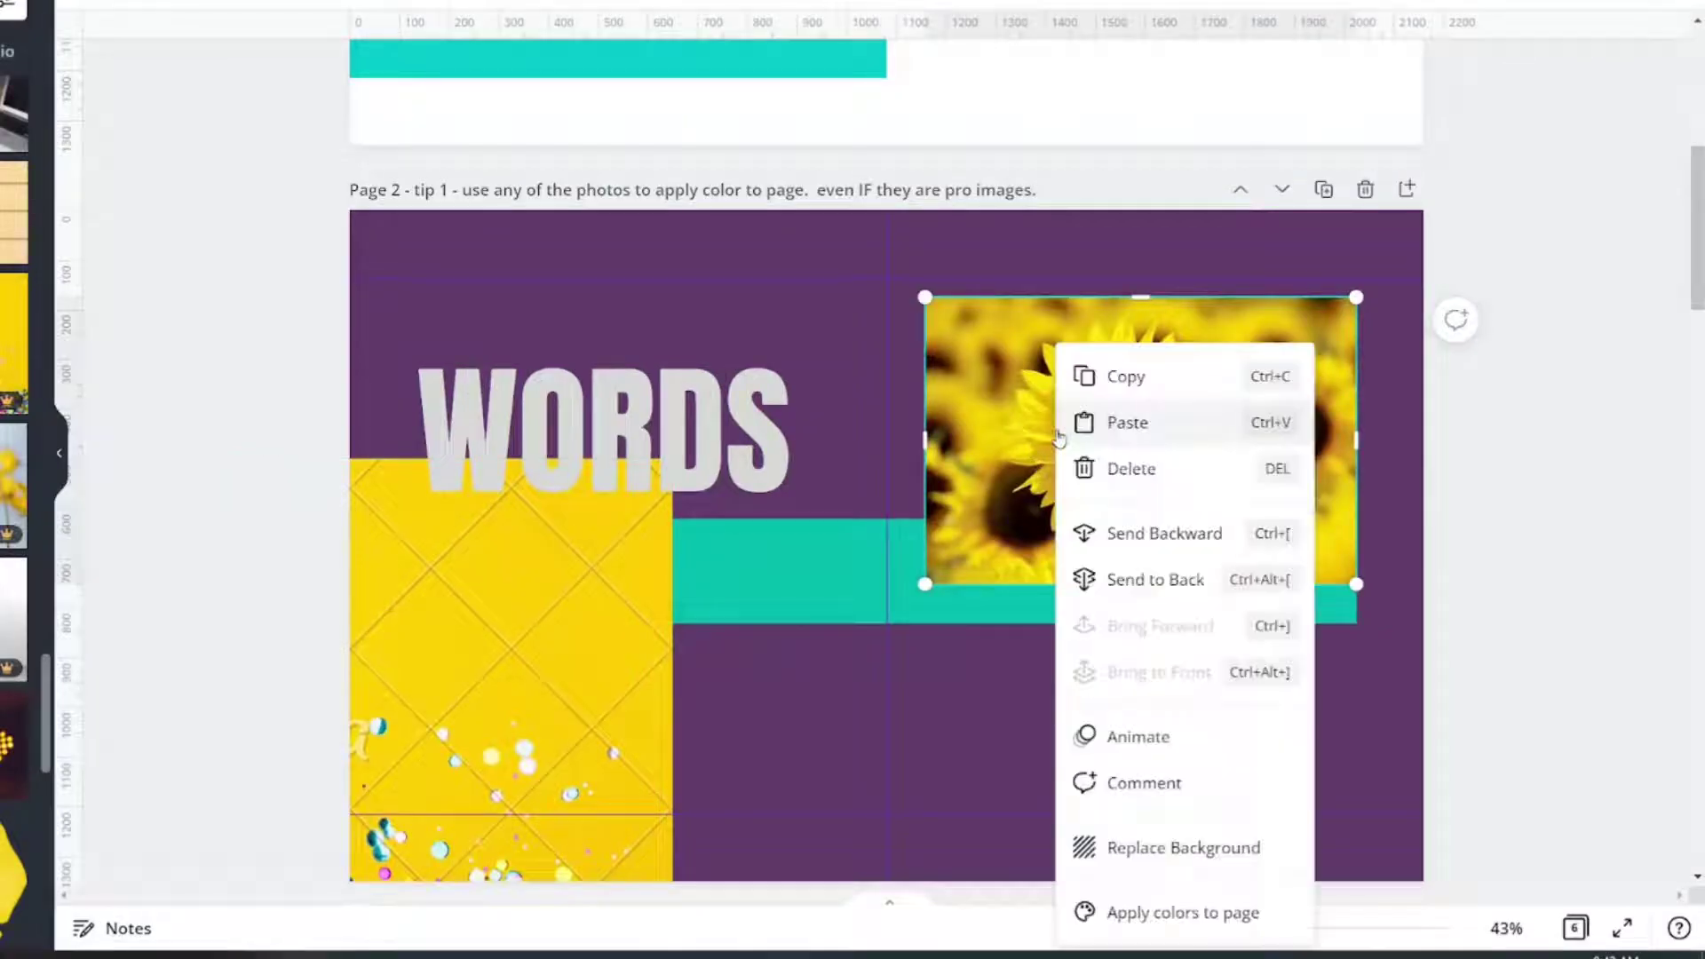
click(1132, 914)
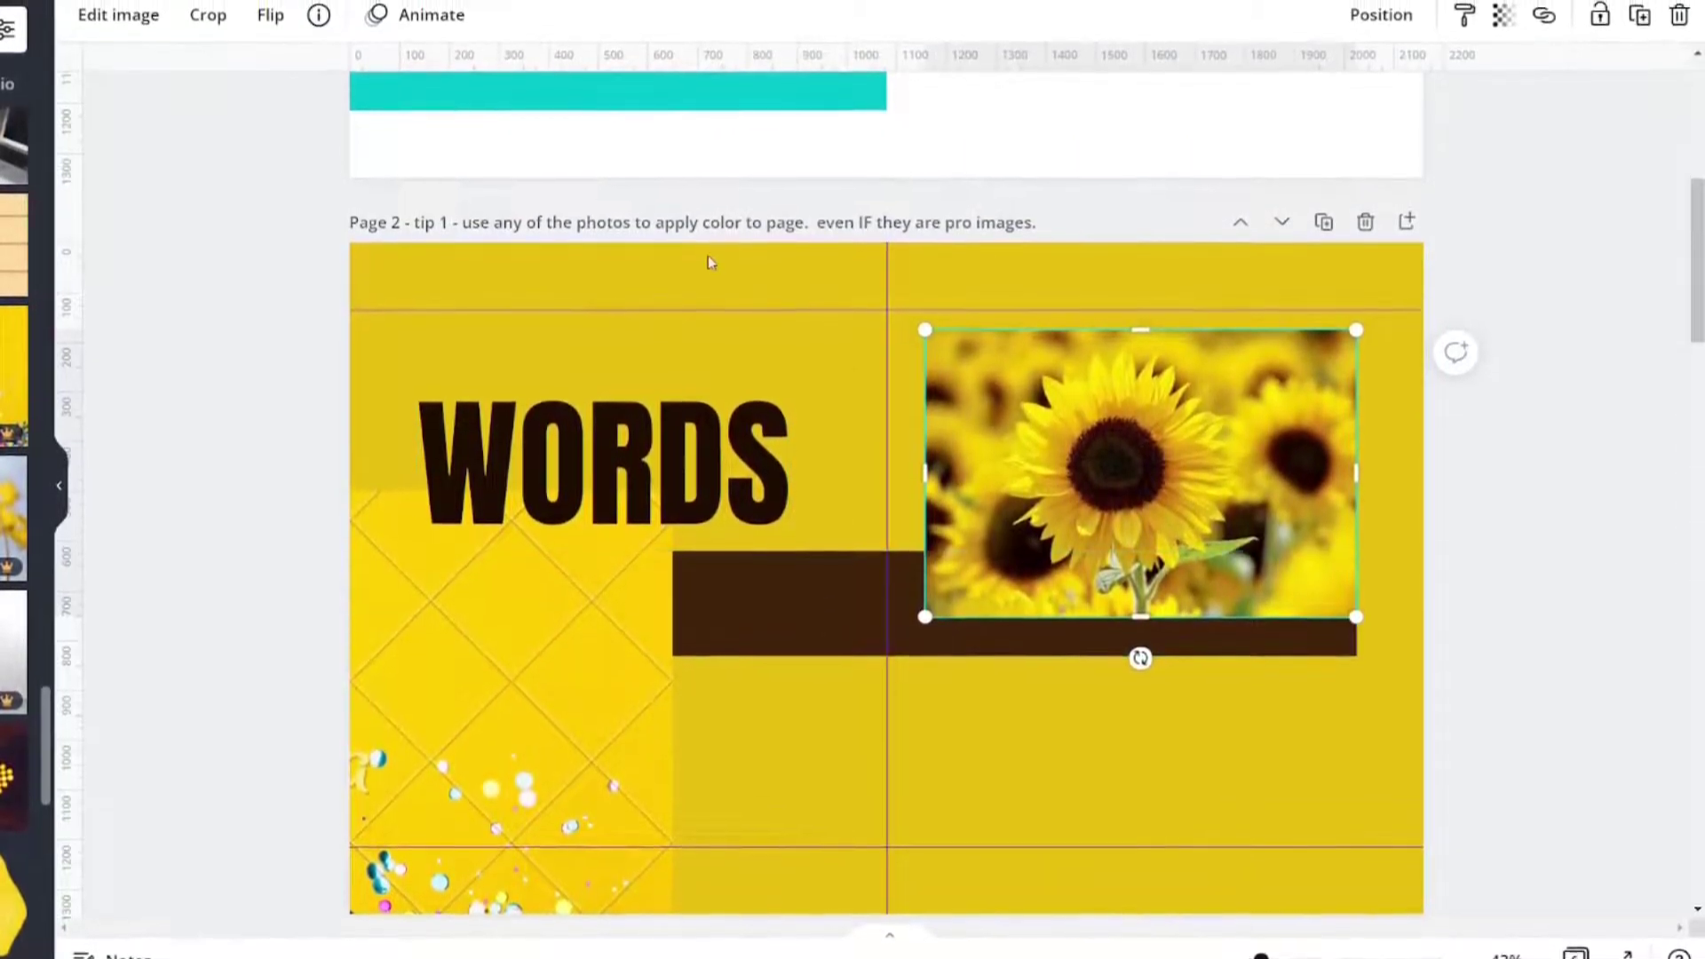
Reapply the sunflower photo's colors to page 2 several times to shuffle through combinations, ending on a yellow background with dark brown text
right_click(1104, 482)
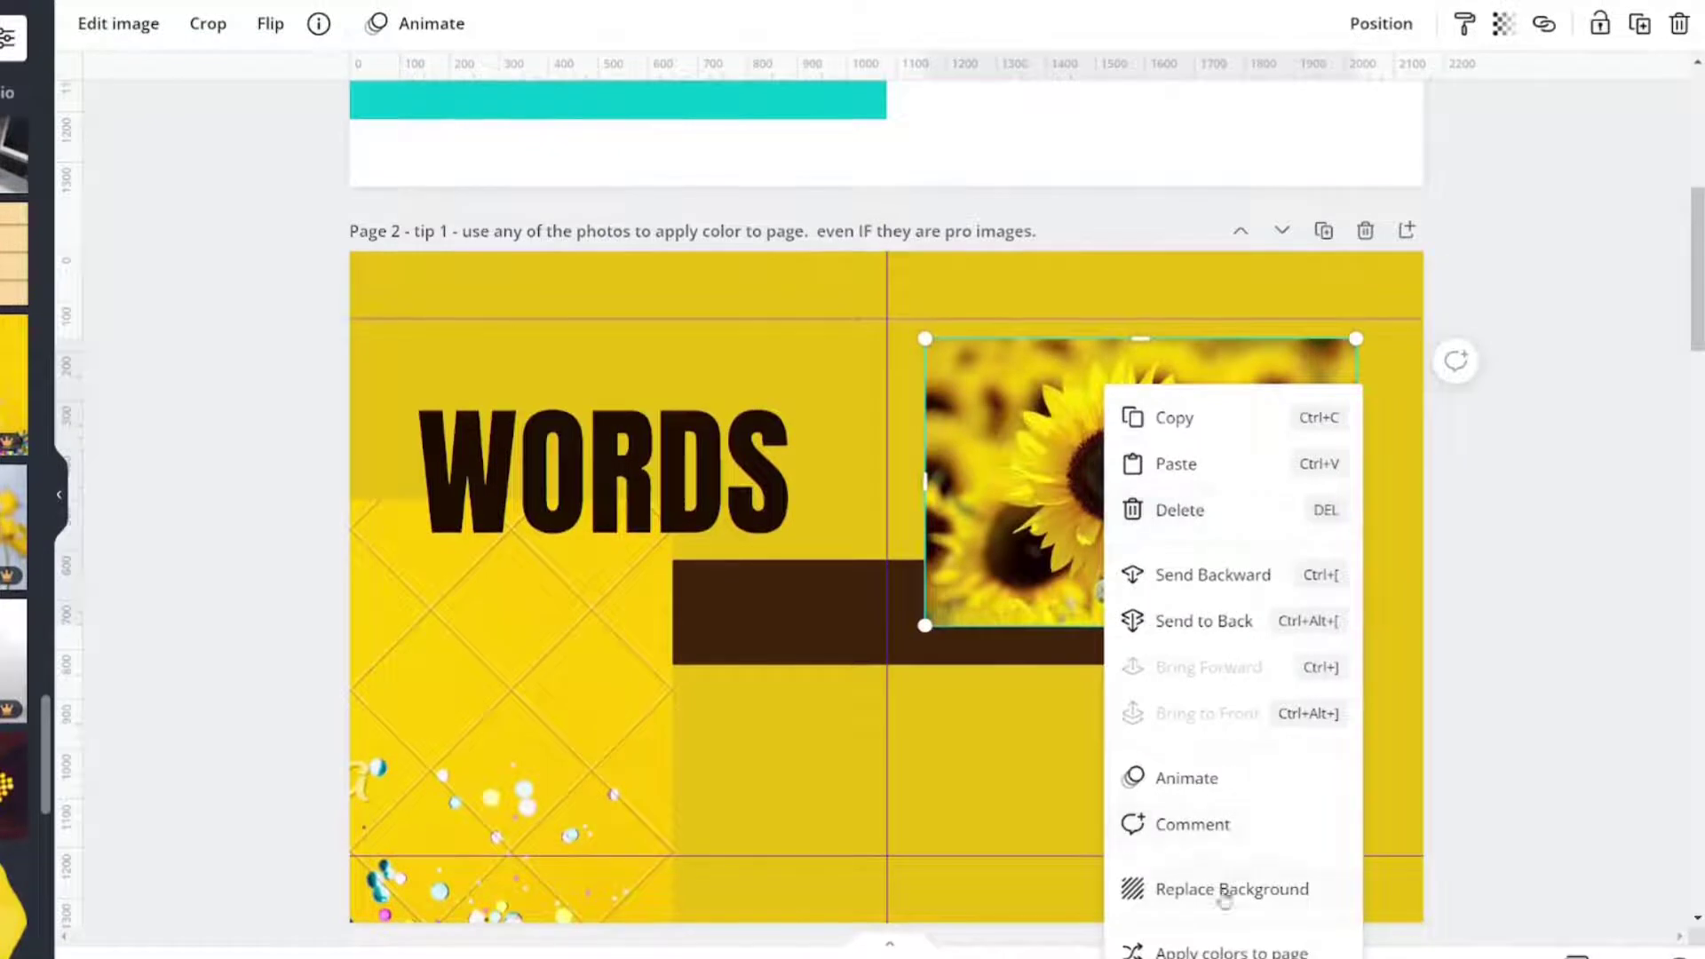
click(1163, 951)
right_click(1101, 577)
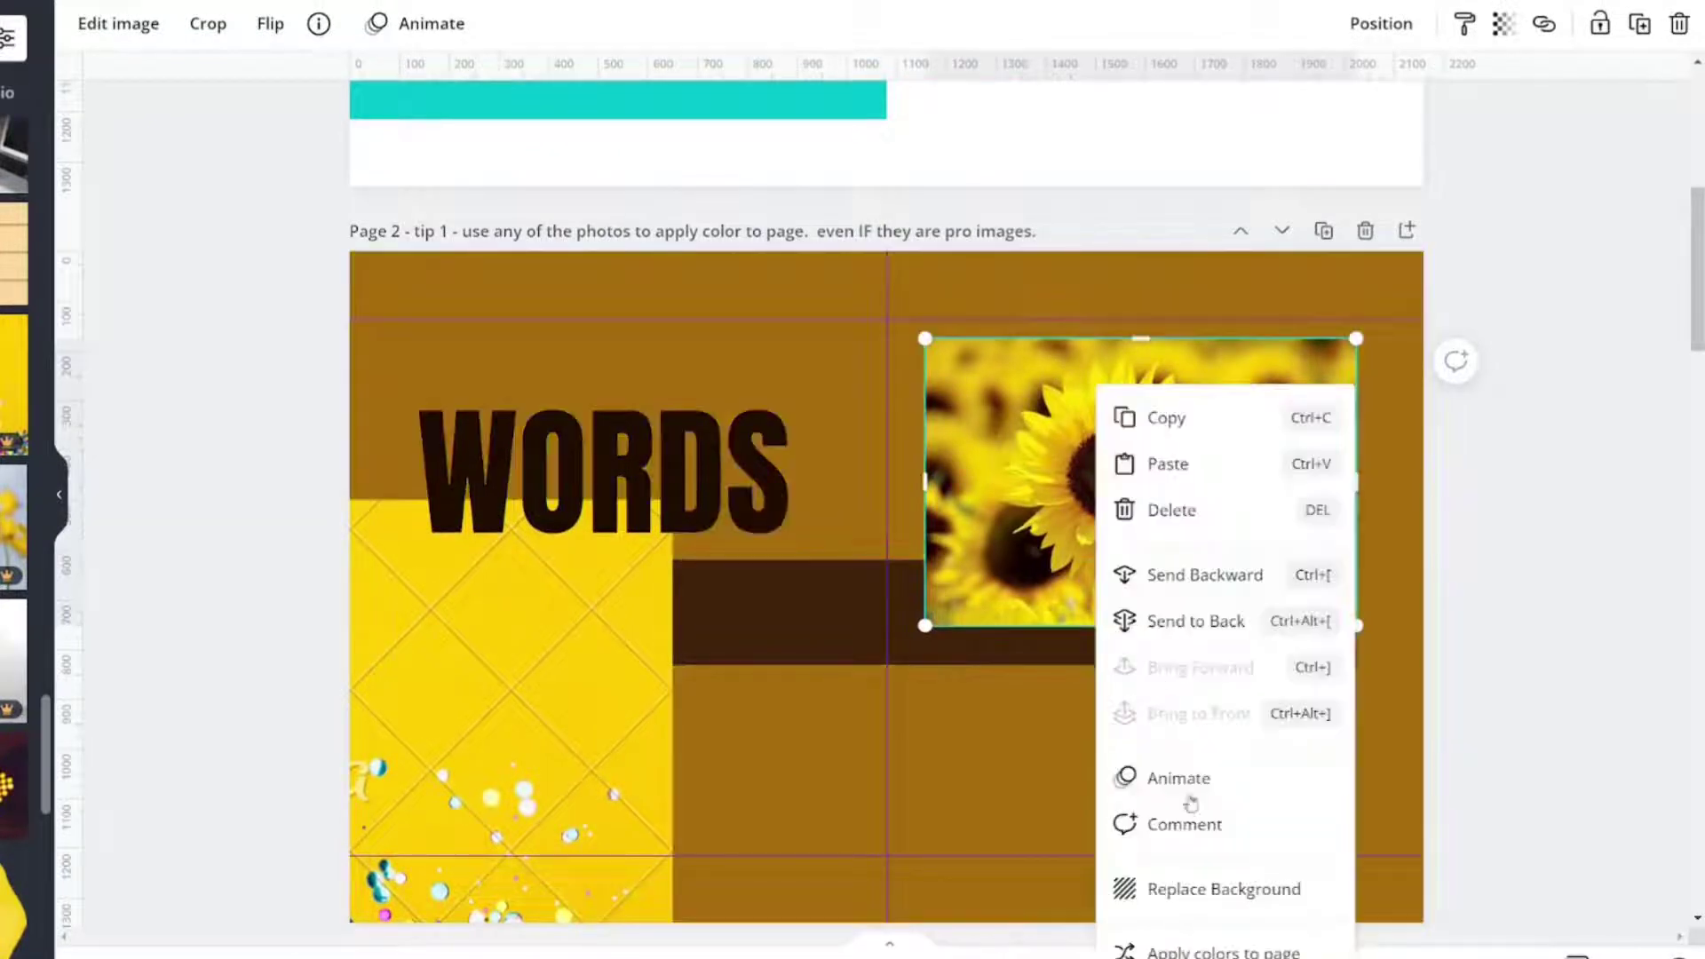
click(1234, 952)
click(1234, 952)
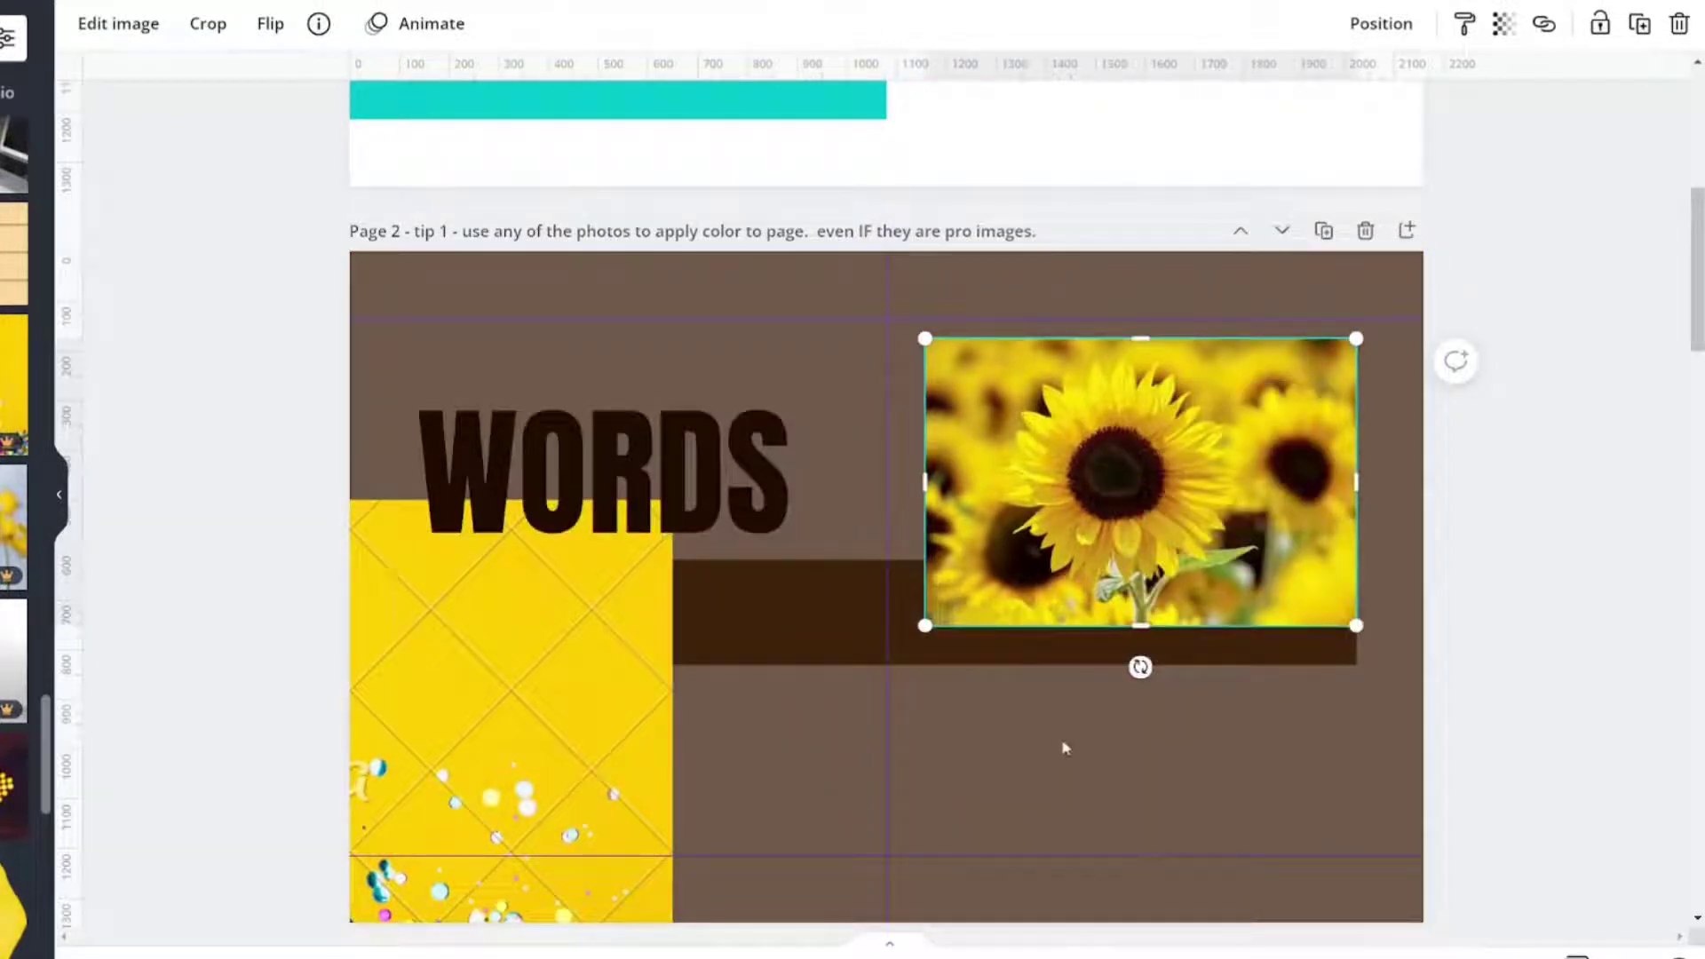
right_click(1056, 533)
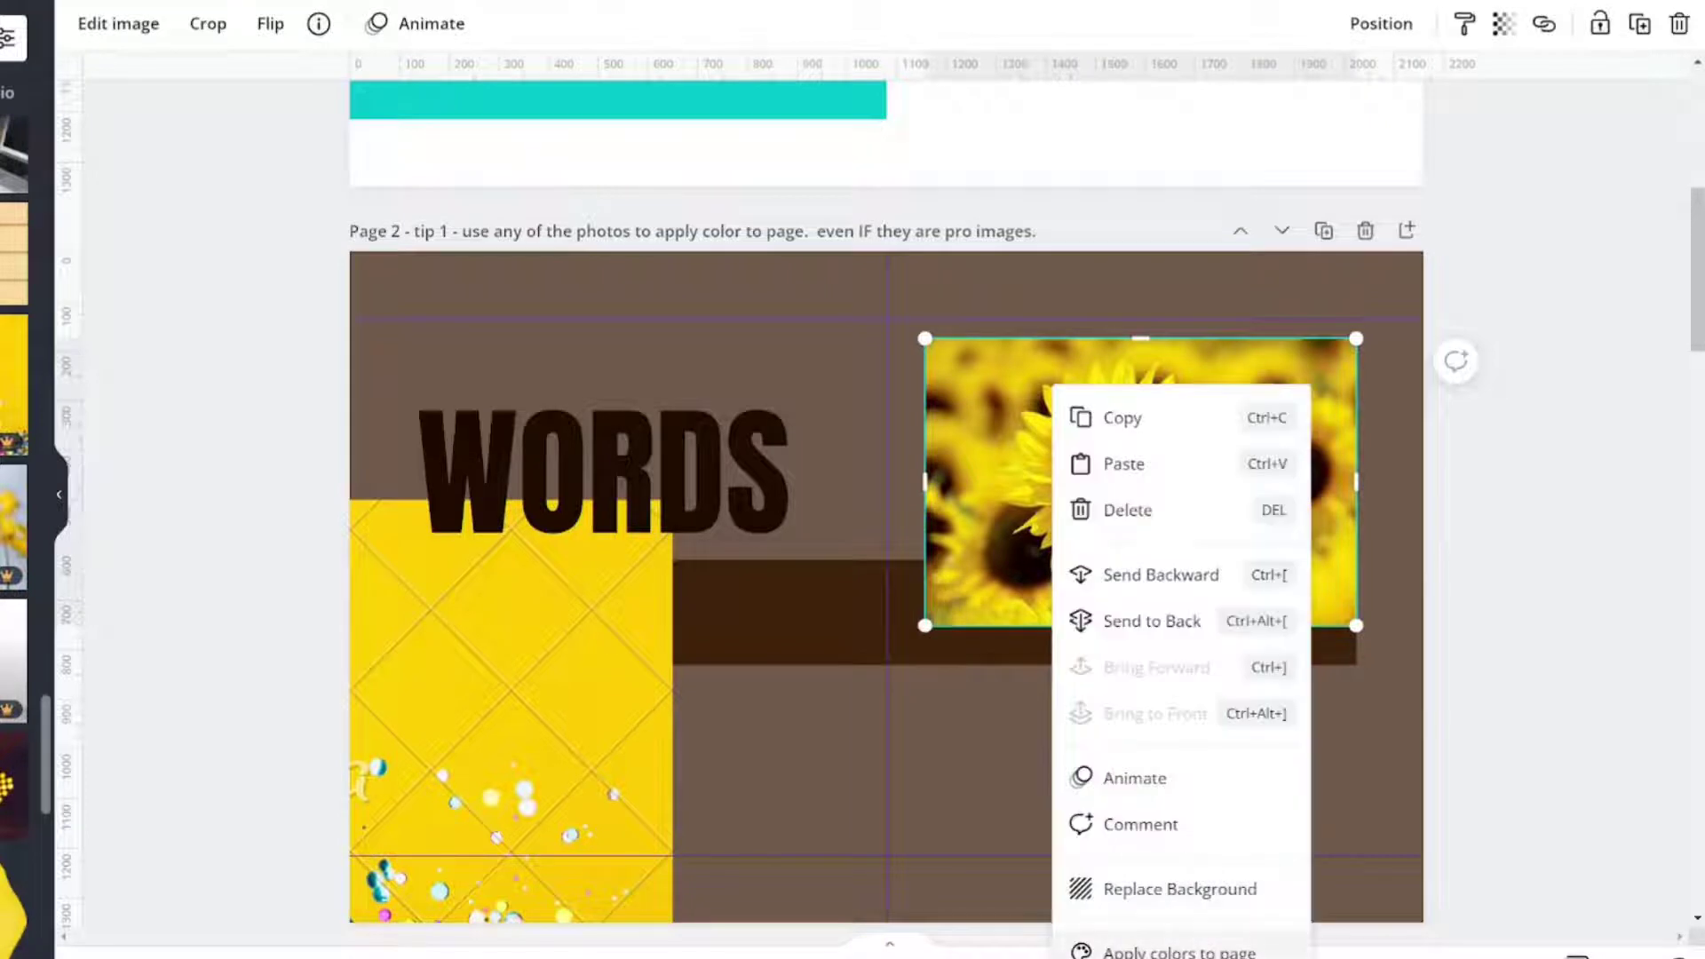
click(1185, 952)
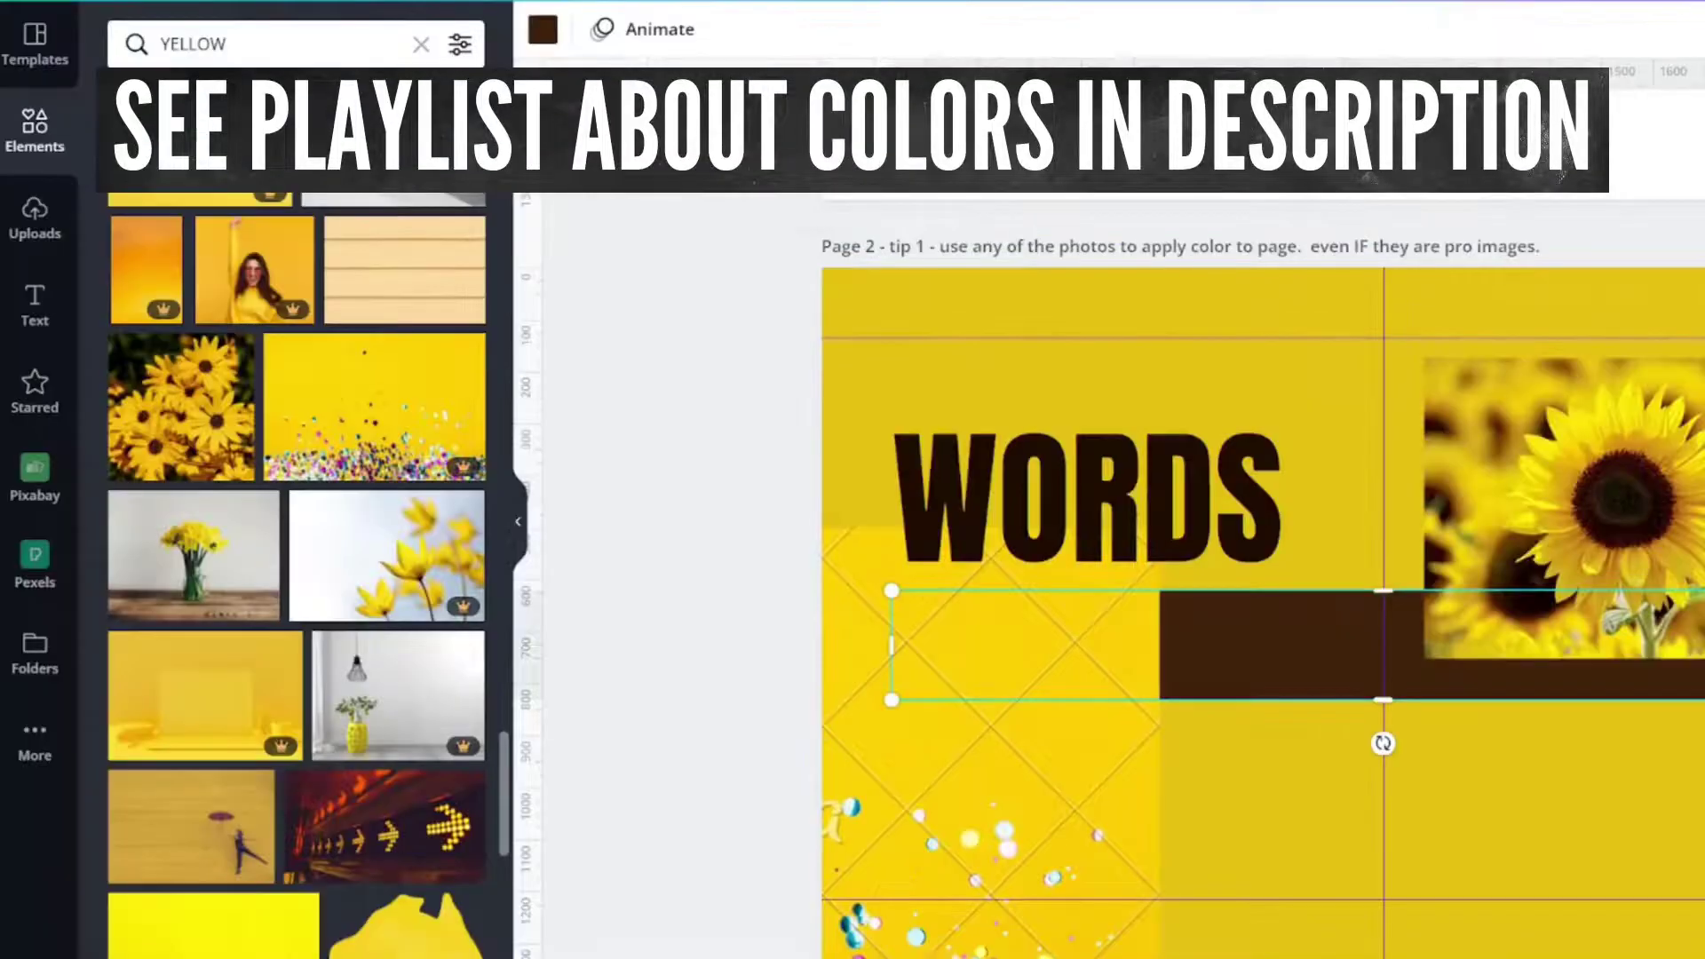
Try several of the sunflower photo's colors on the rectangle bar on page 2, ending with yellow #f1cd08
click(552, 33)
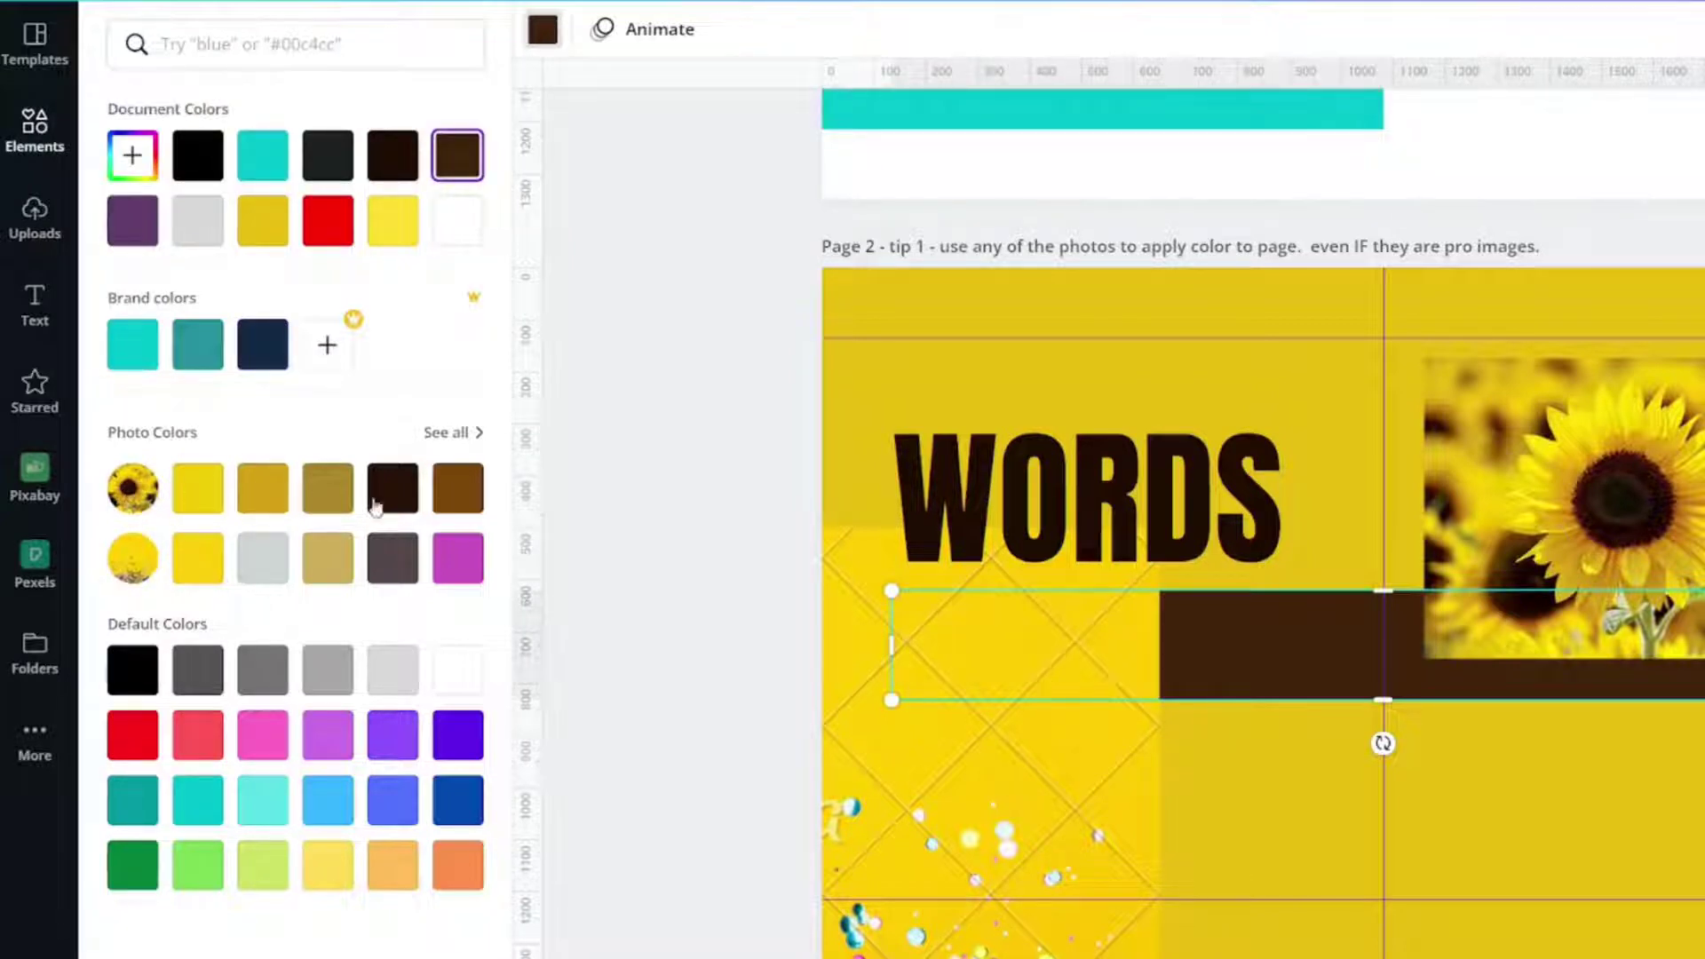
click(457, 490)
click(388, 489)
click(327, 488)
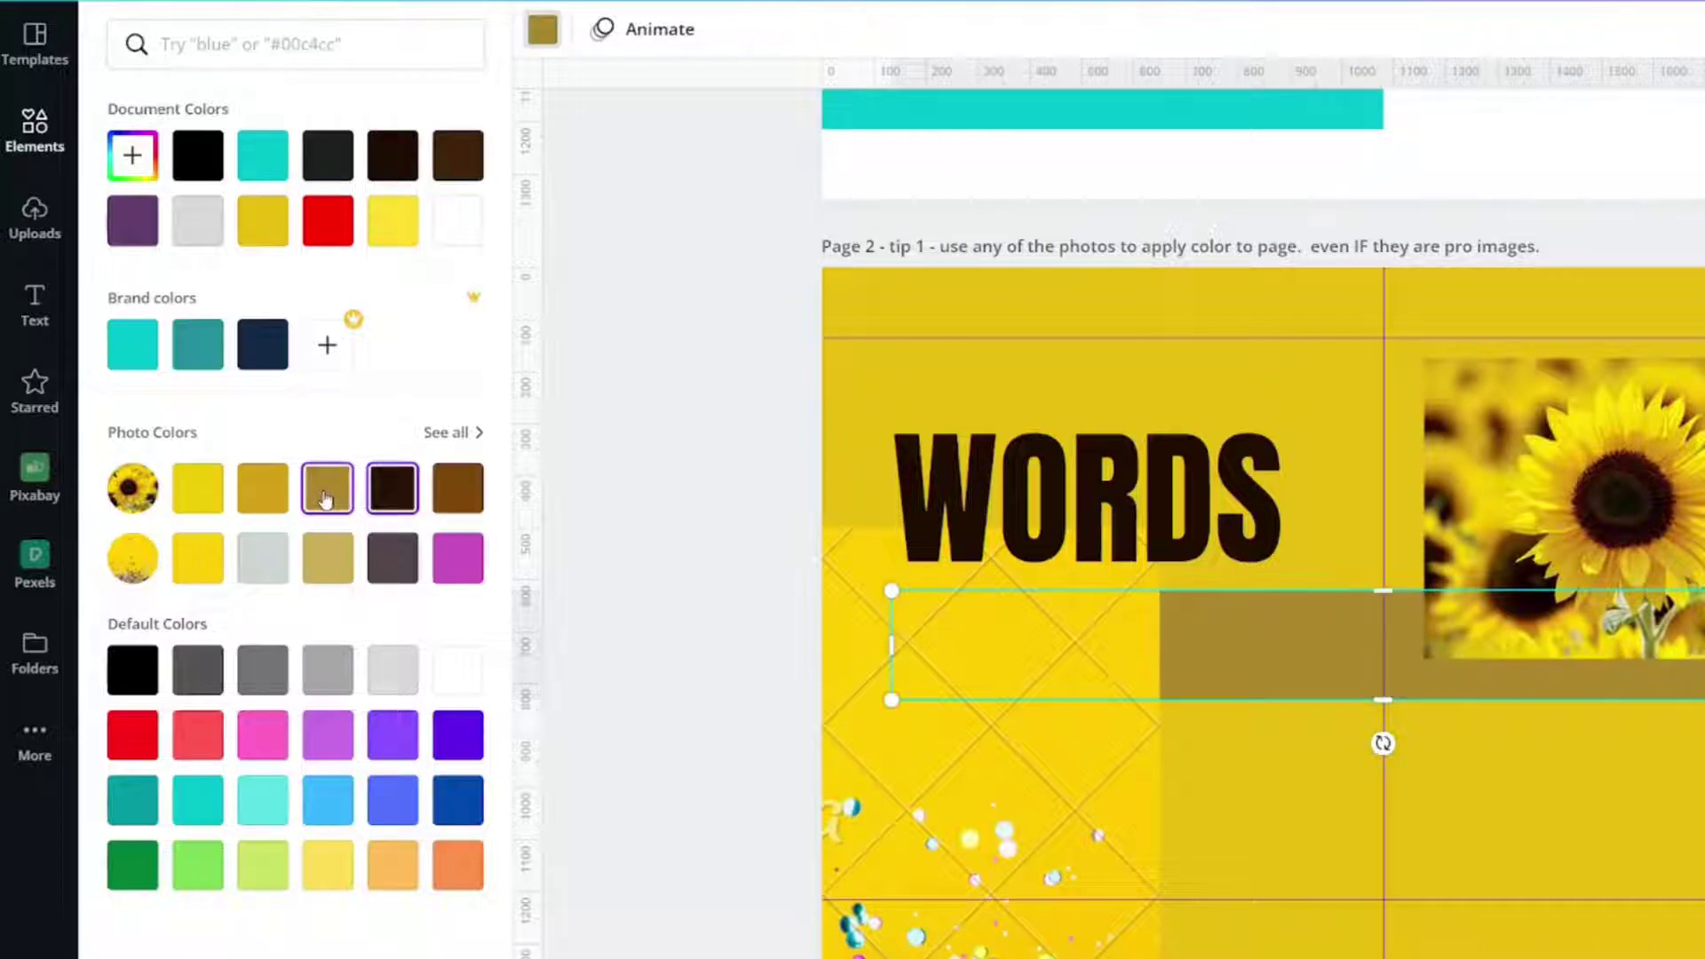
click(250, 504)
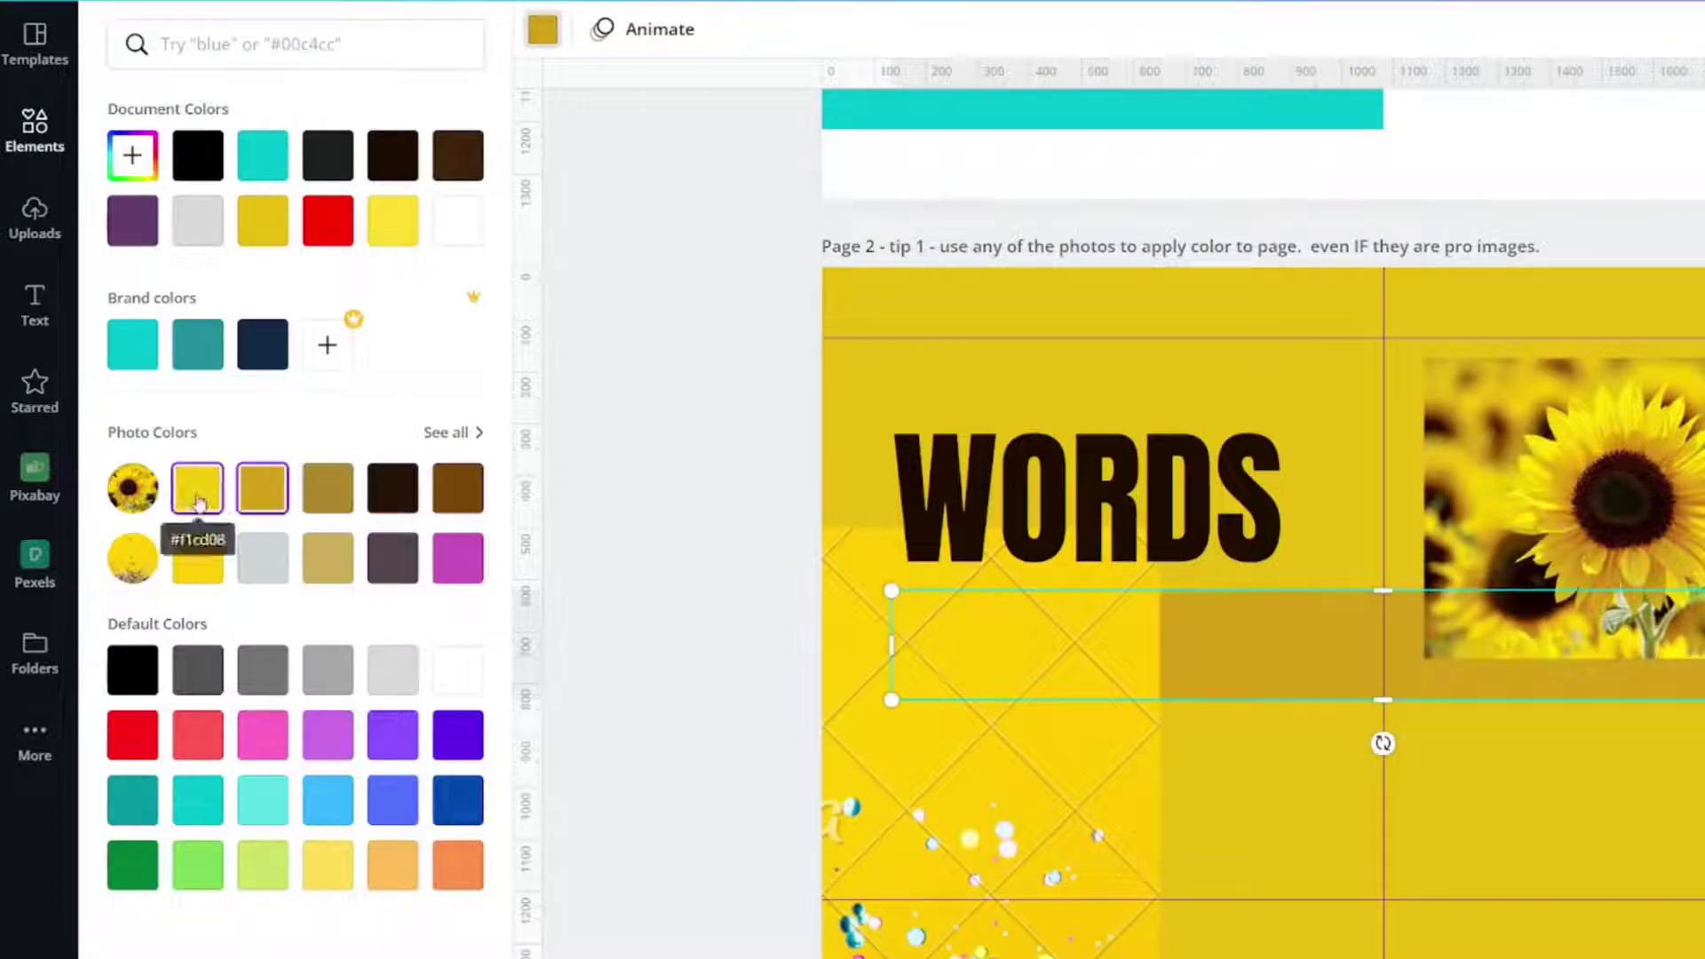
click(200, 498)
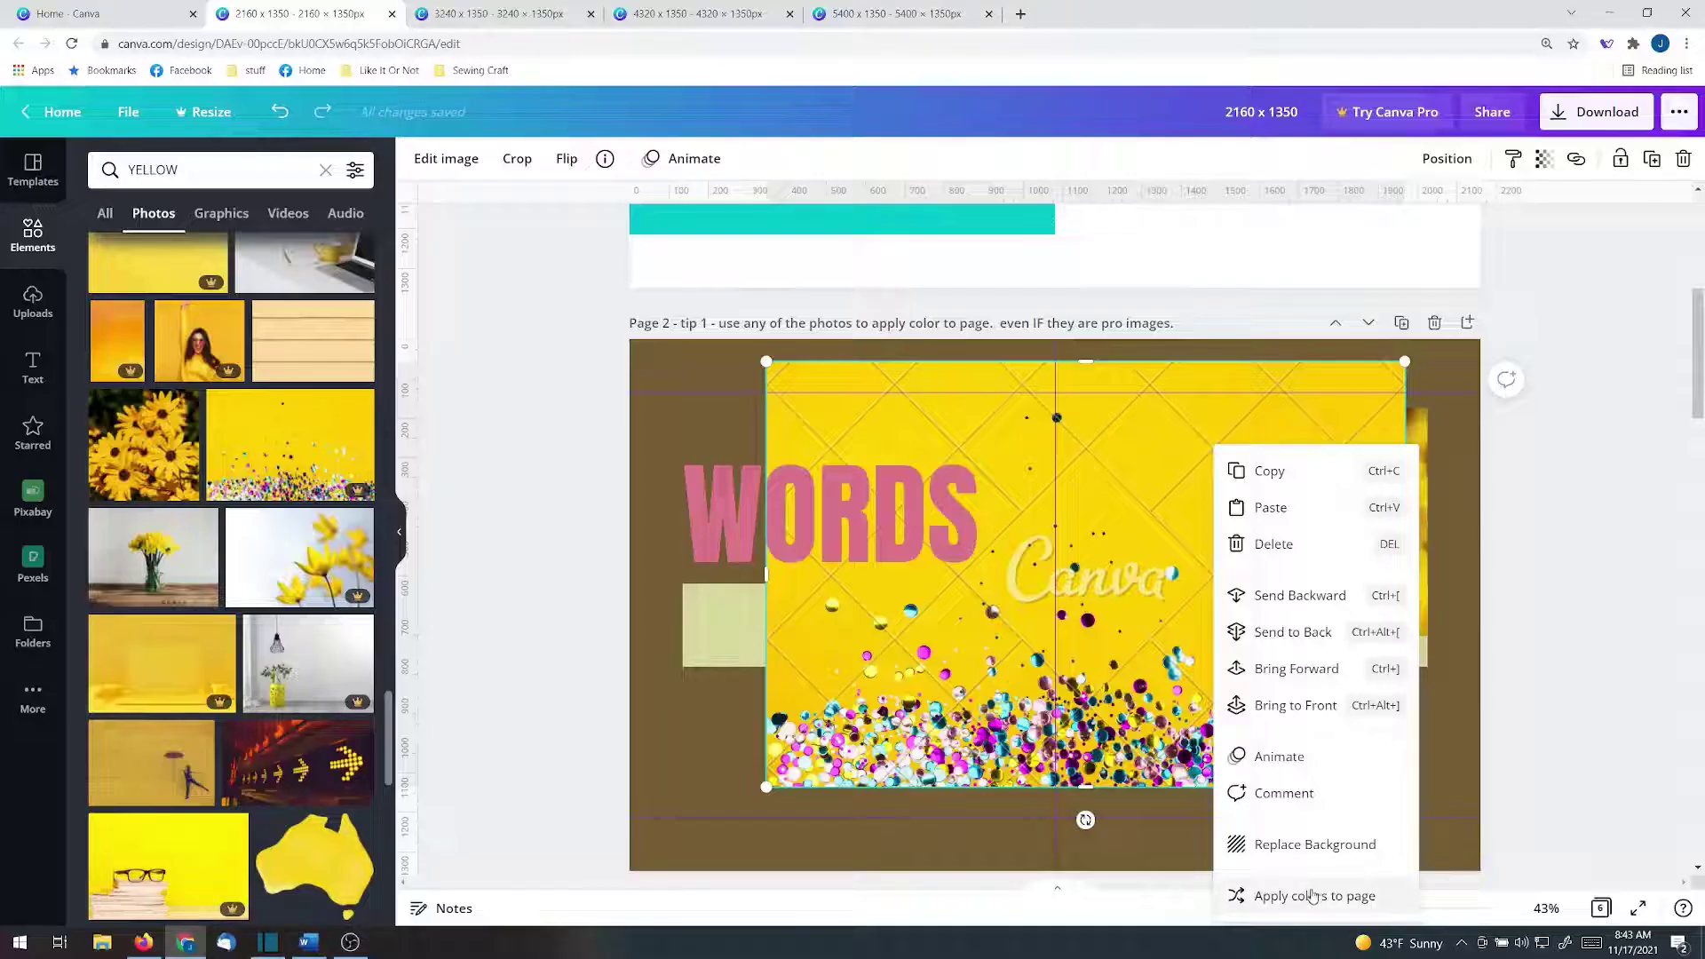
Reapply the confetti photo's colors to page 2 and set the page background to the photo's magenta color
click(1311, 895)
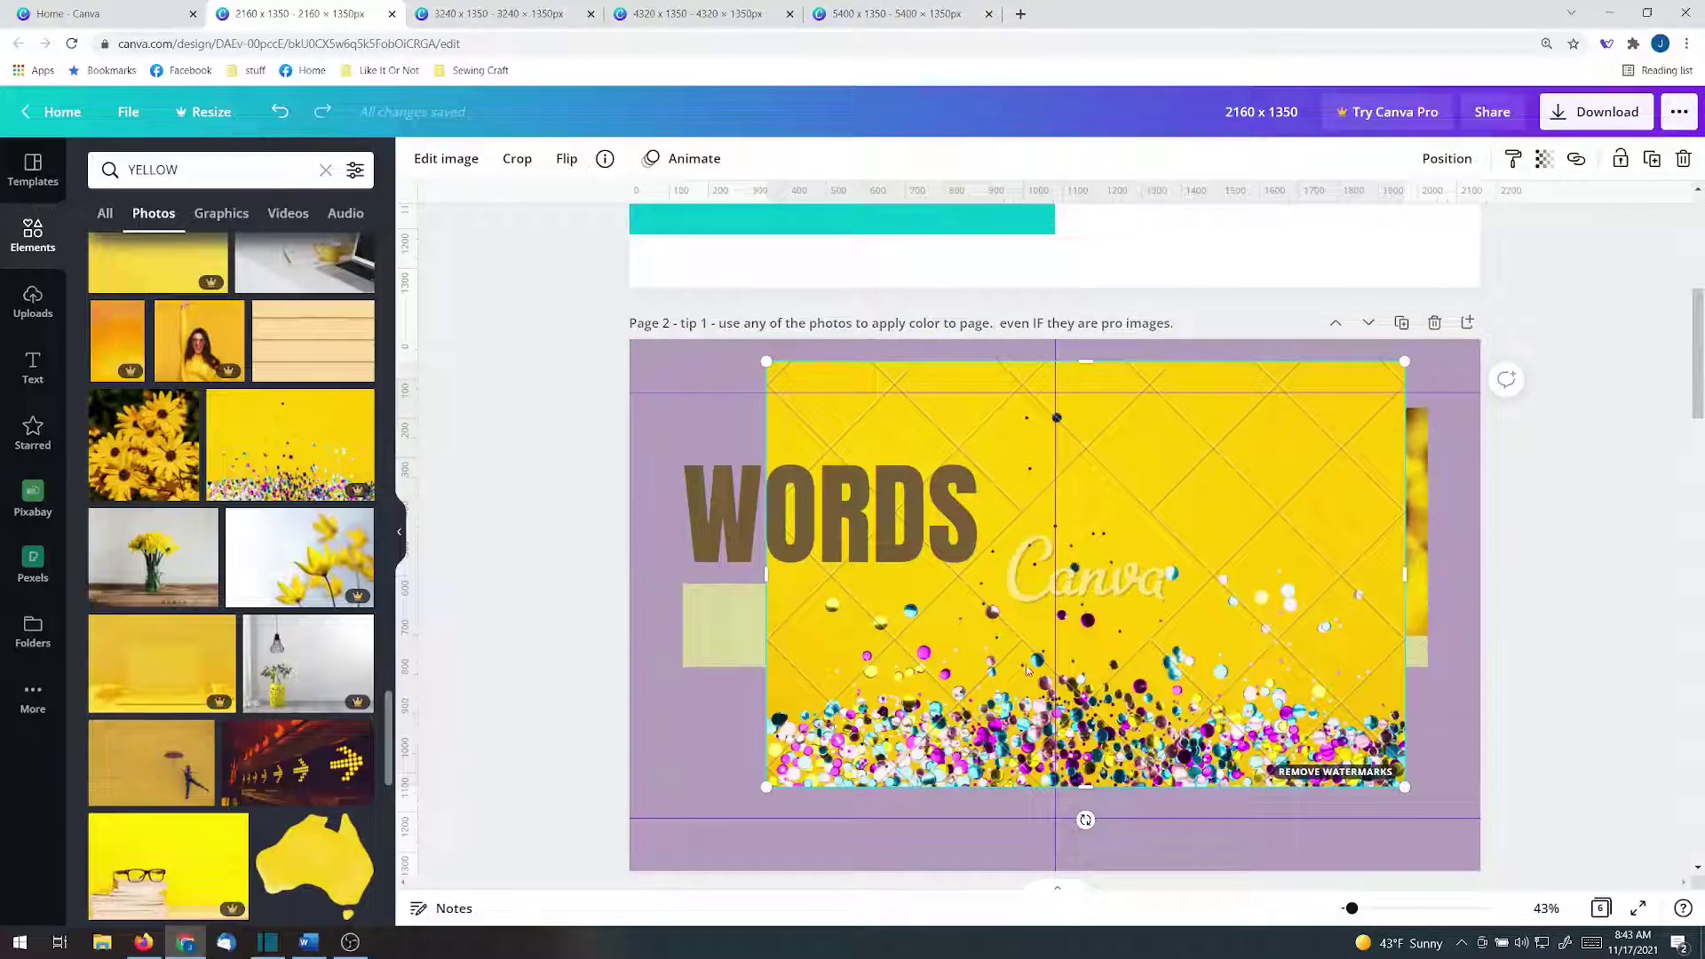
click(662, 371)
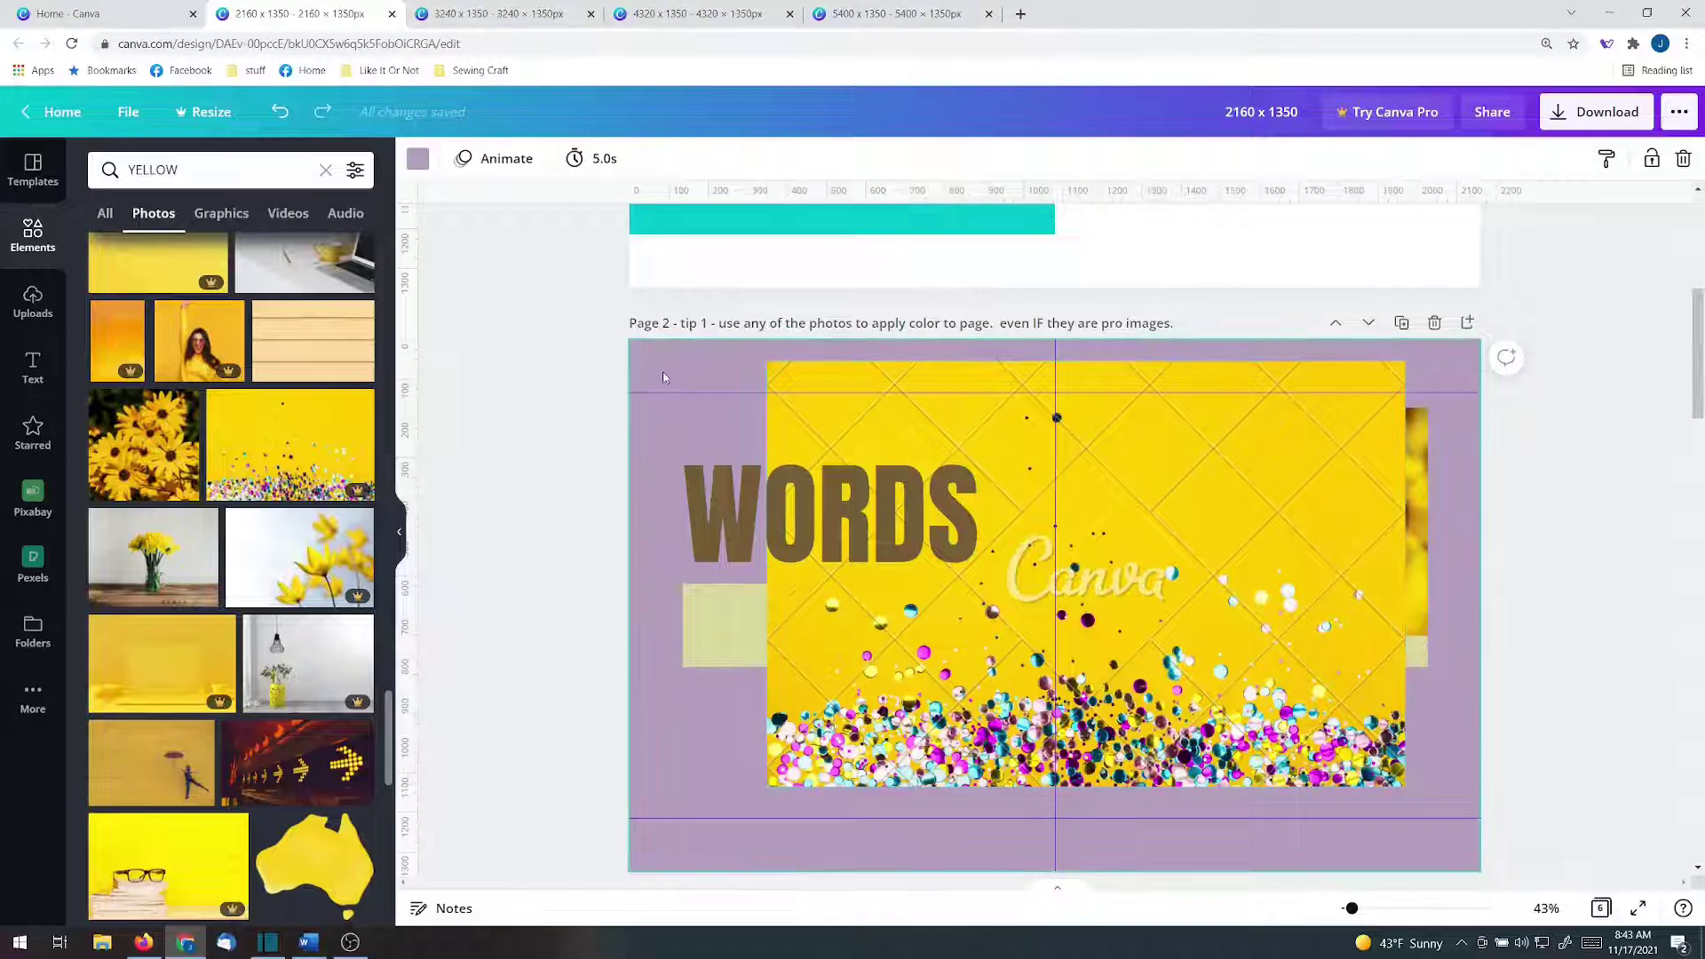
click(417, 160)
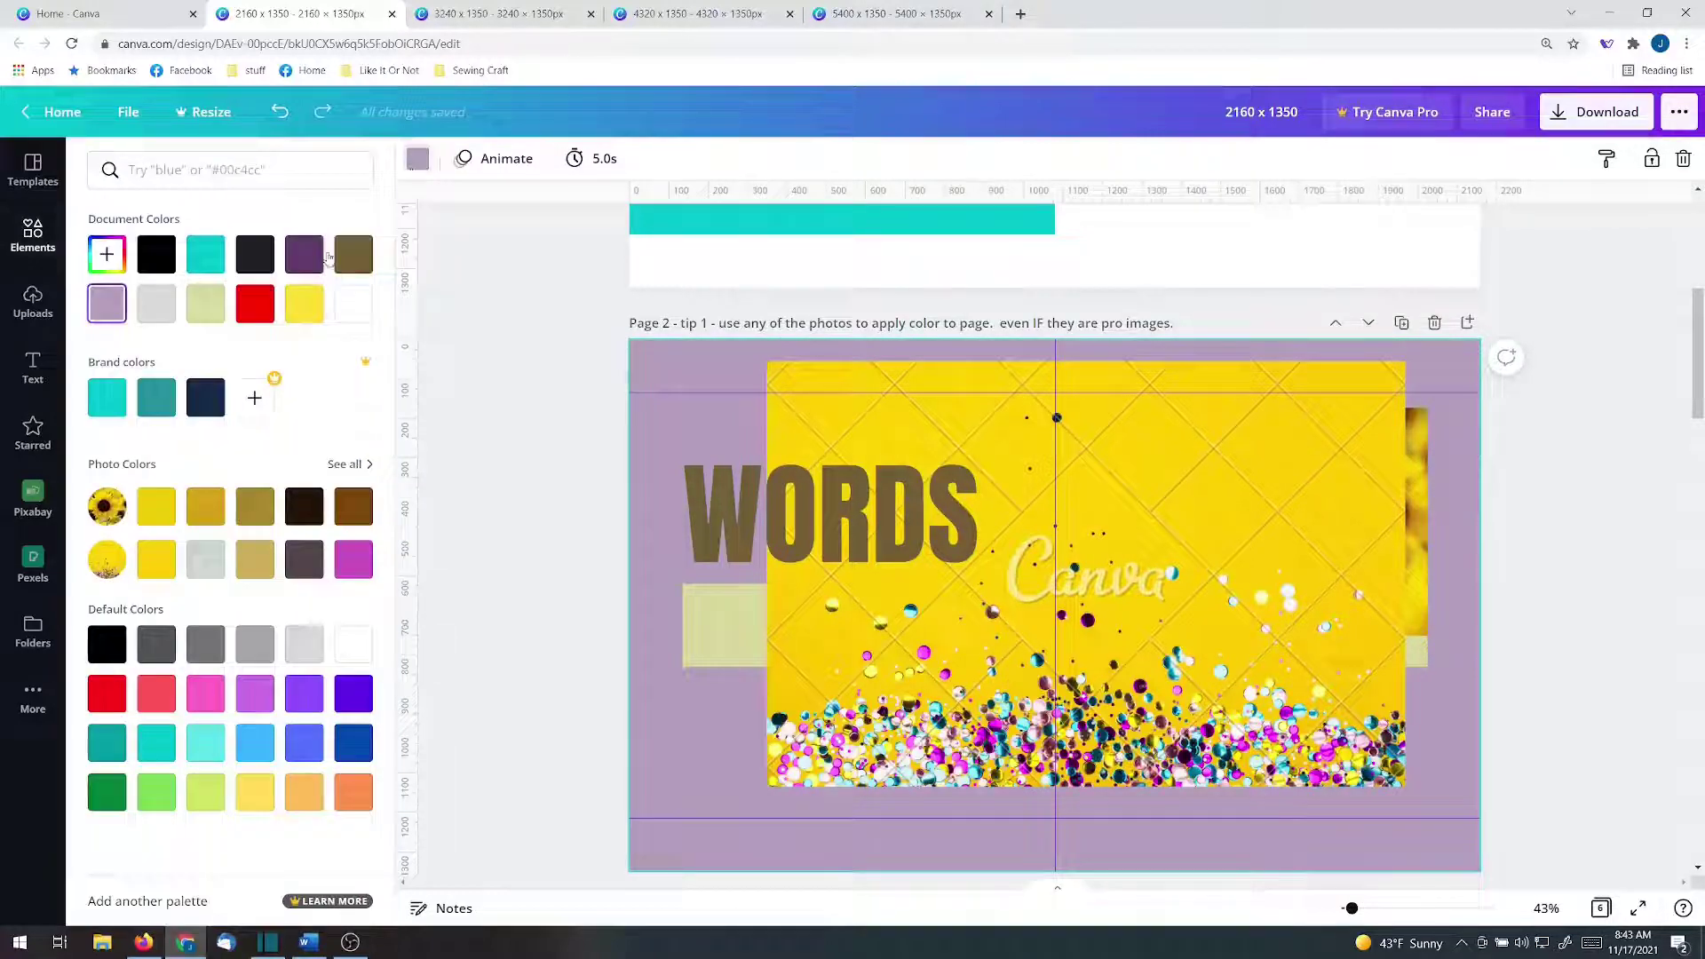
click(353, 560)
Sample the page 2 background color from the confetti dots, trying pink #F441EA and ending with dark purple #530B42
click(106, 256)
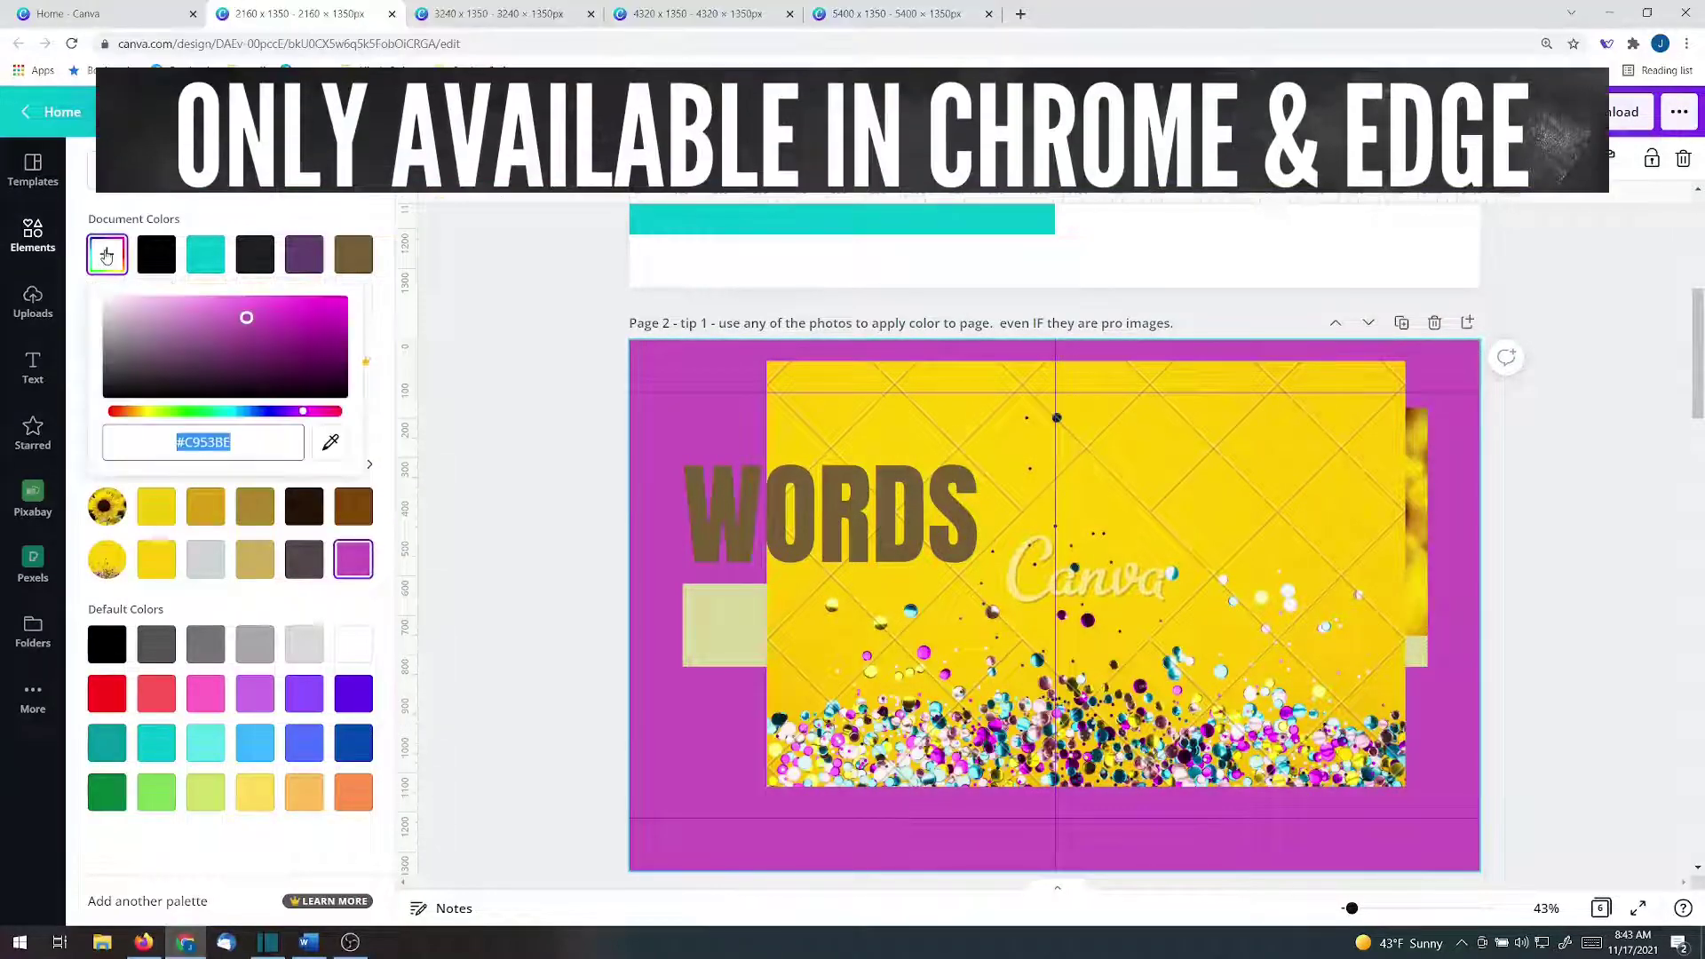
click(329, 443)
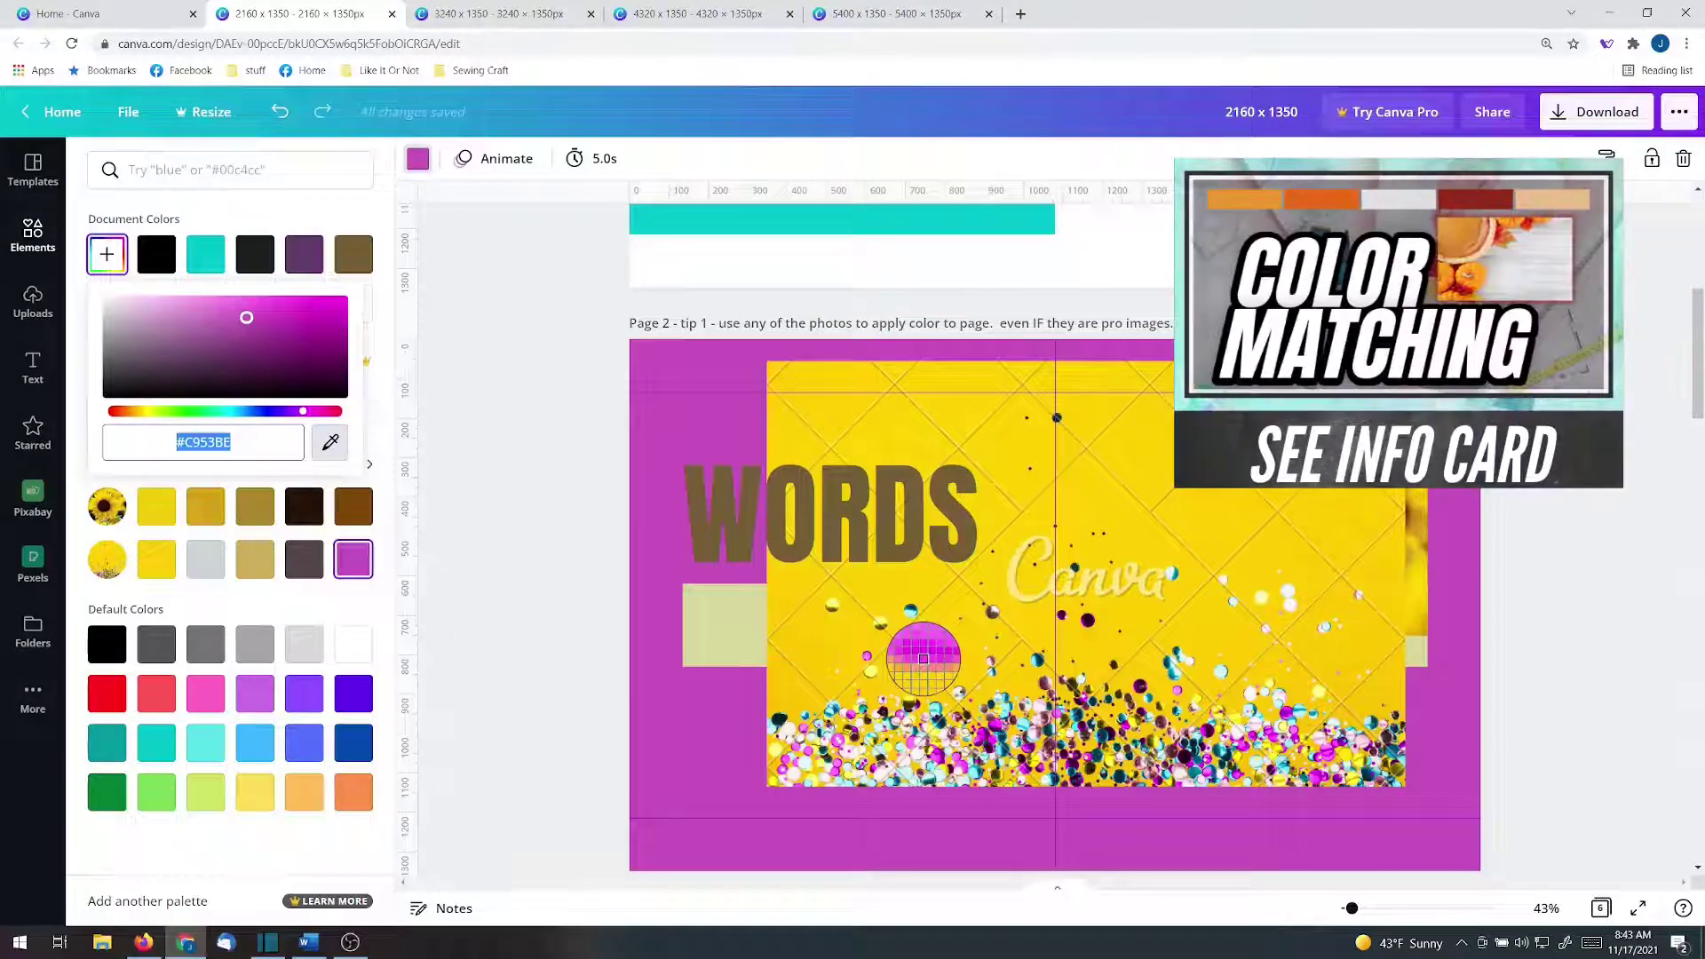
click(922, 657)
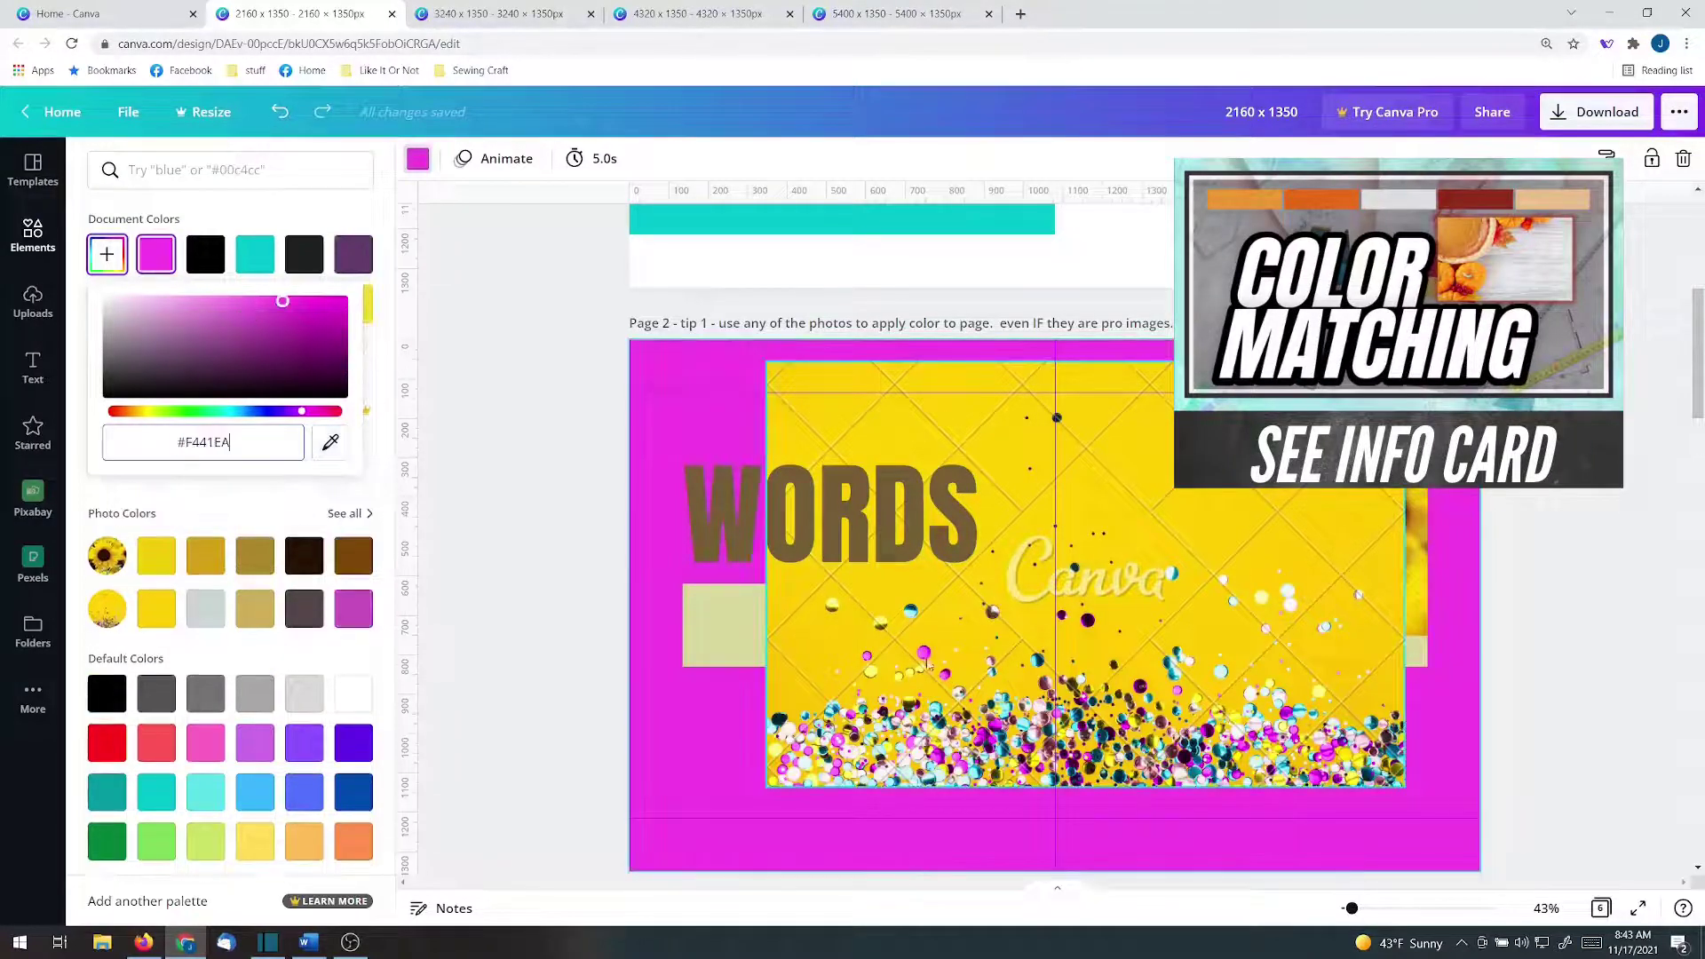
click(1087, 619)
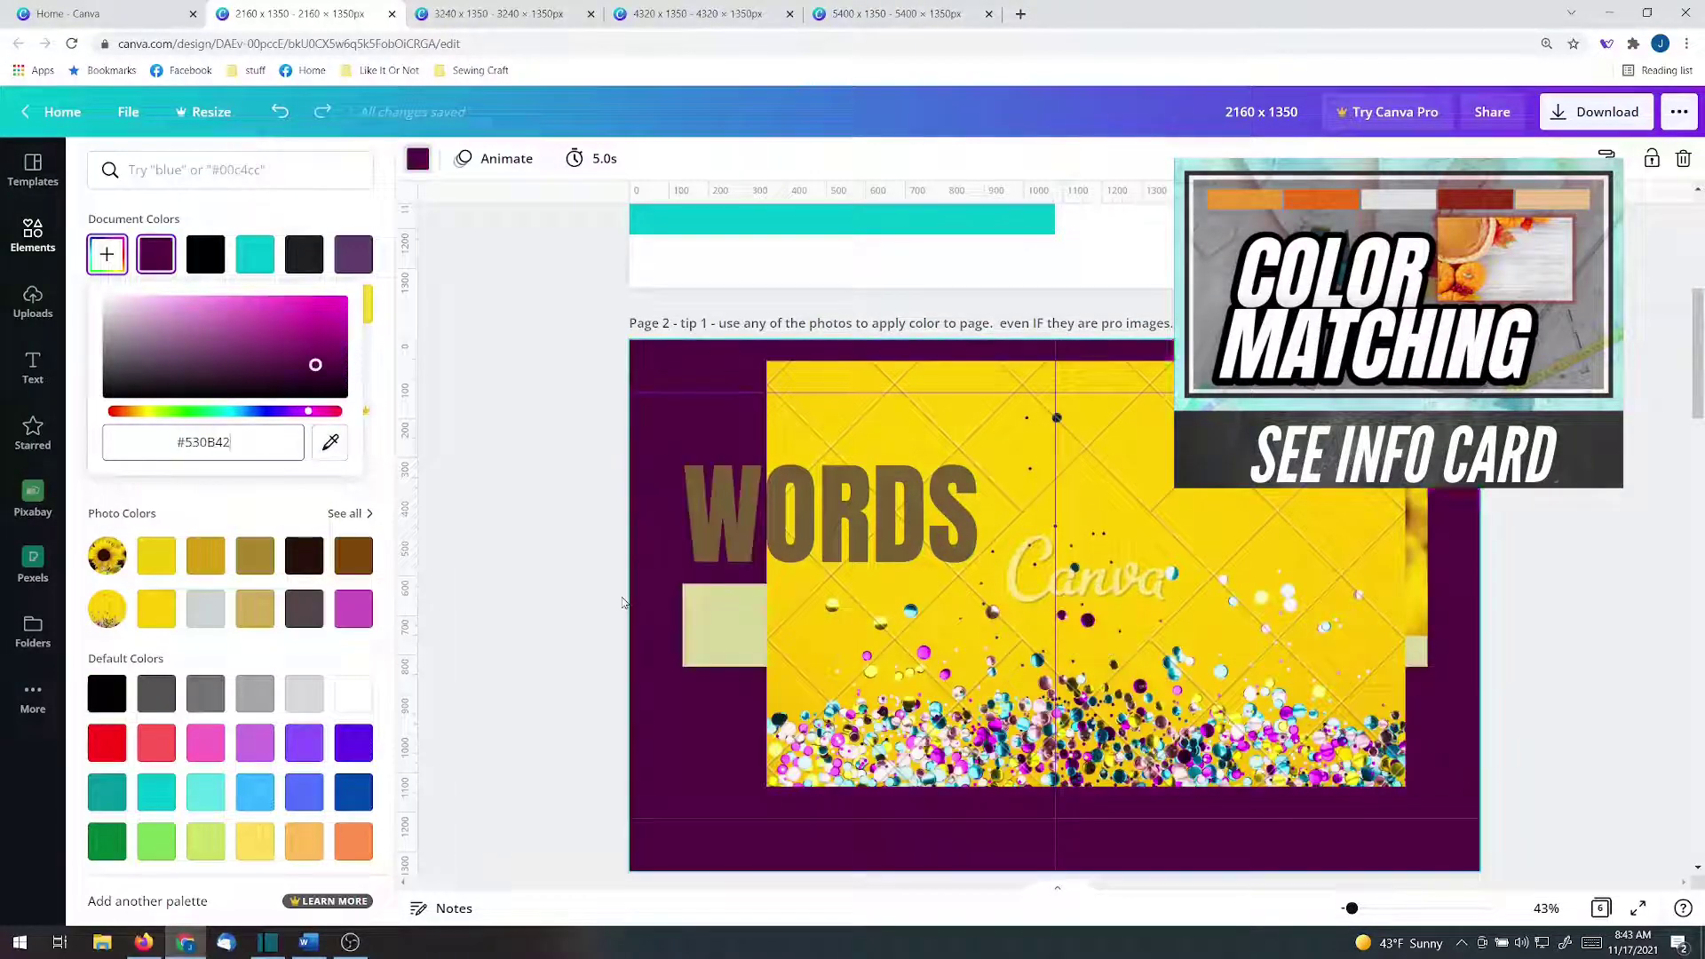
click(875, 571)
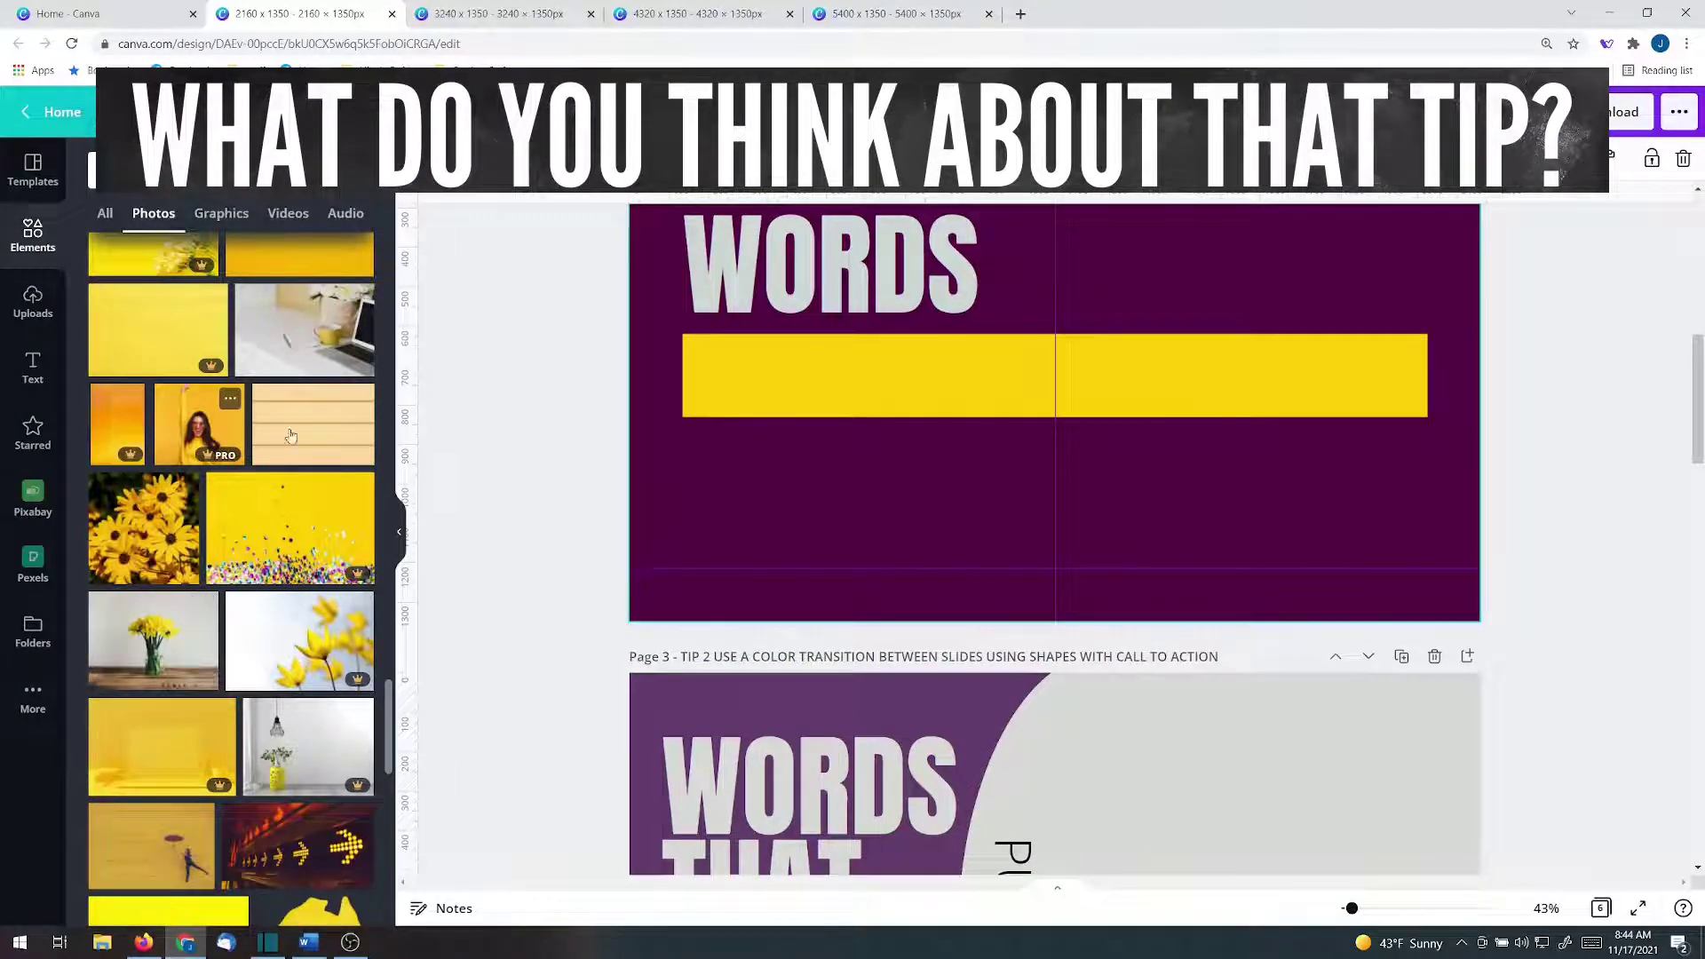
Add the photo of the smiling woman in yellow, apply its colors to page 2 for an orange-brown background, and delete the photo
click(199, 425)
right_click(1038, 439)
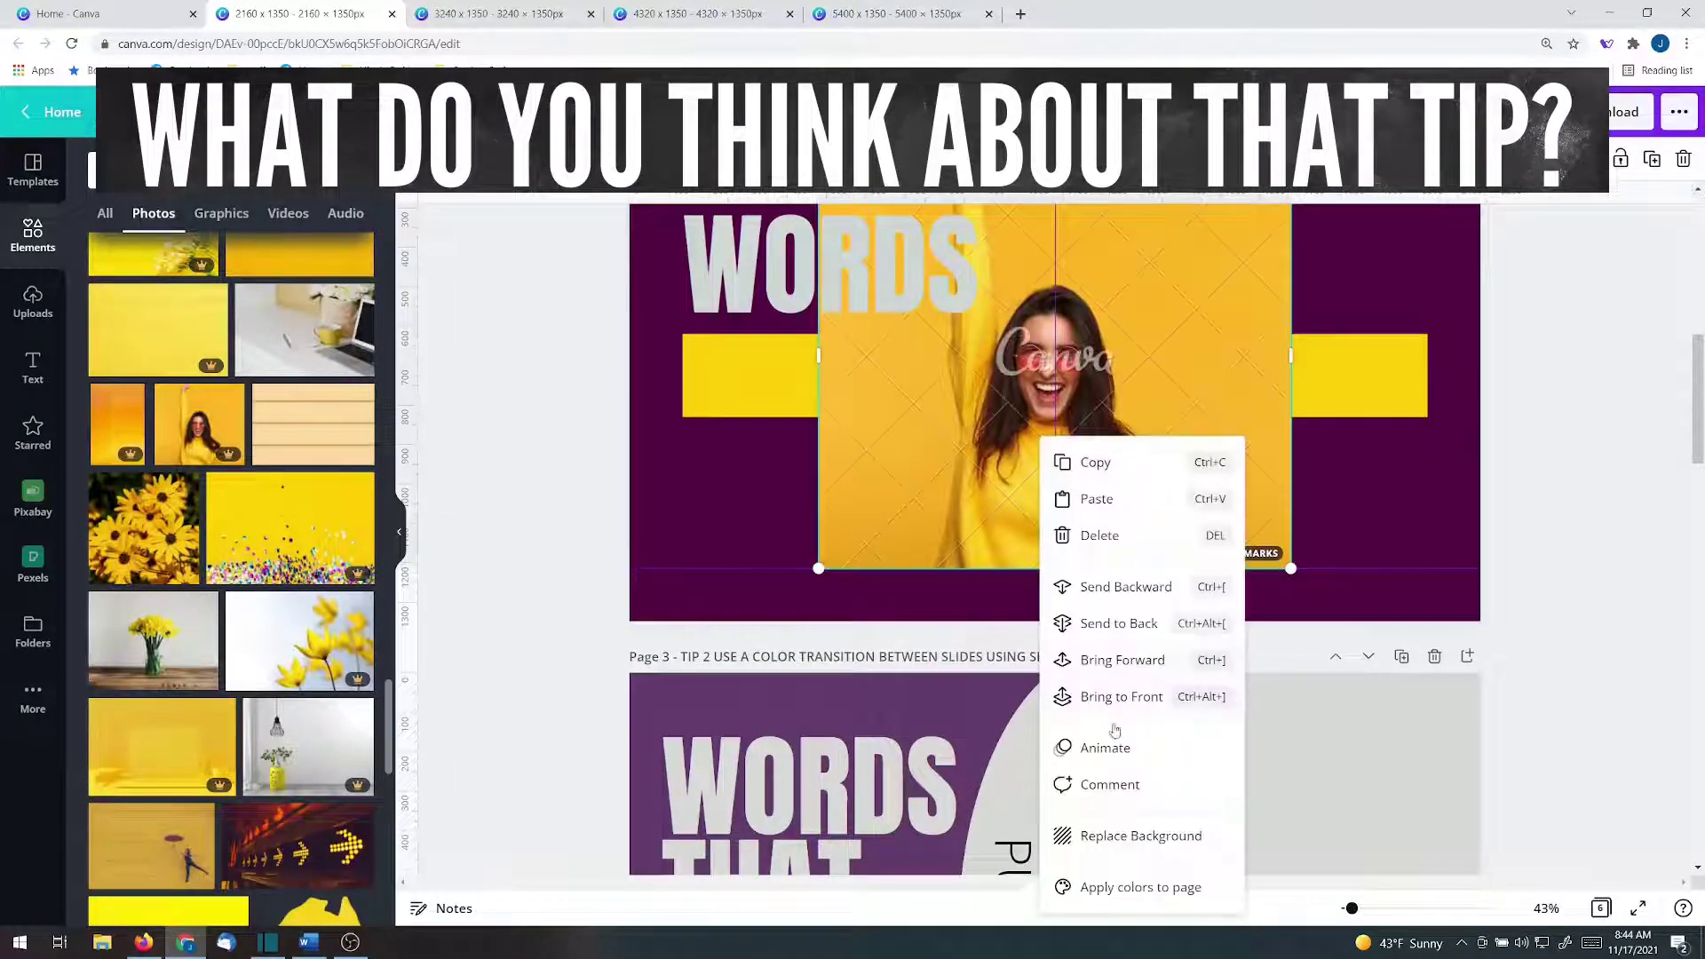
click(1094, 884)
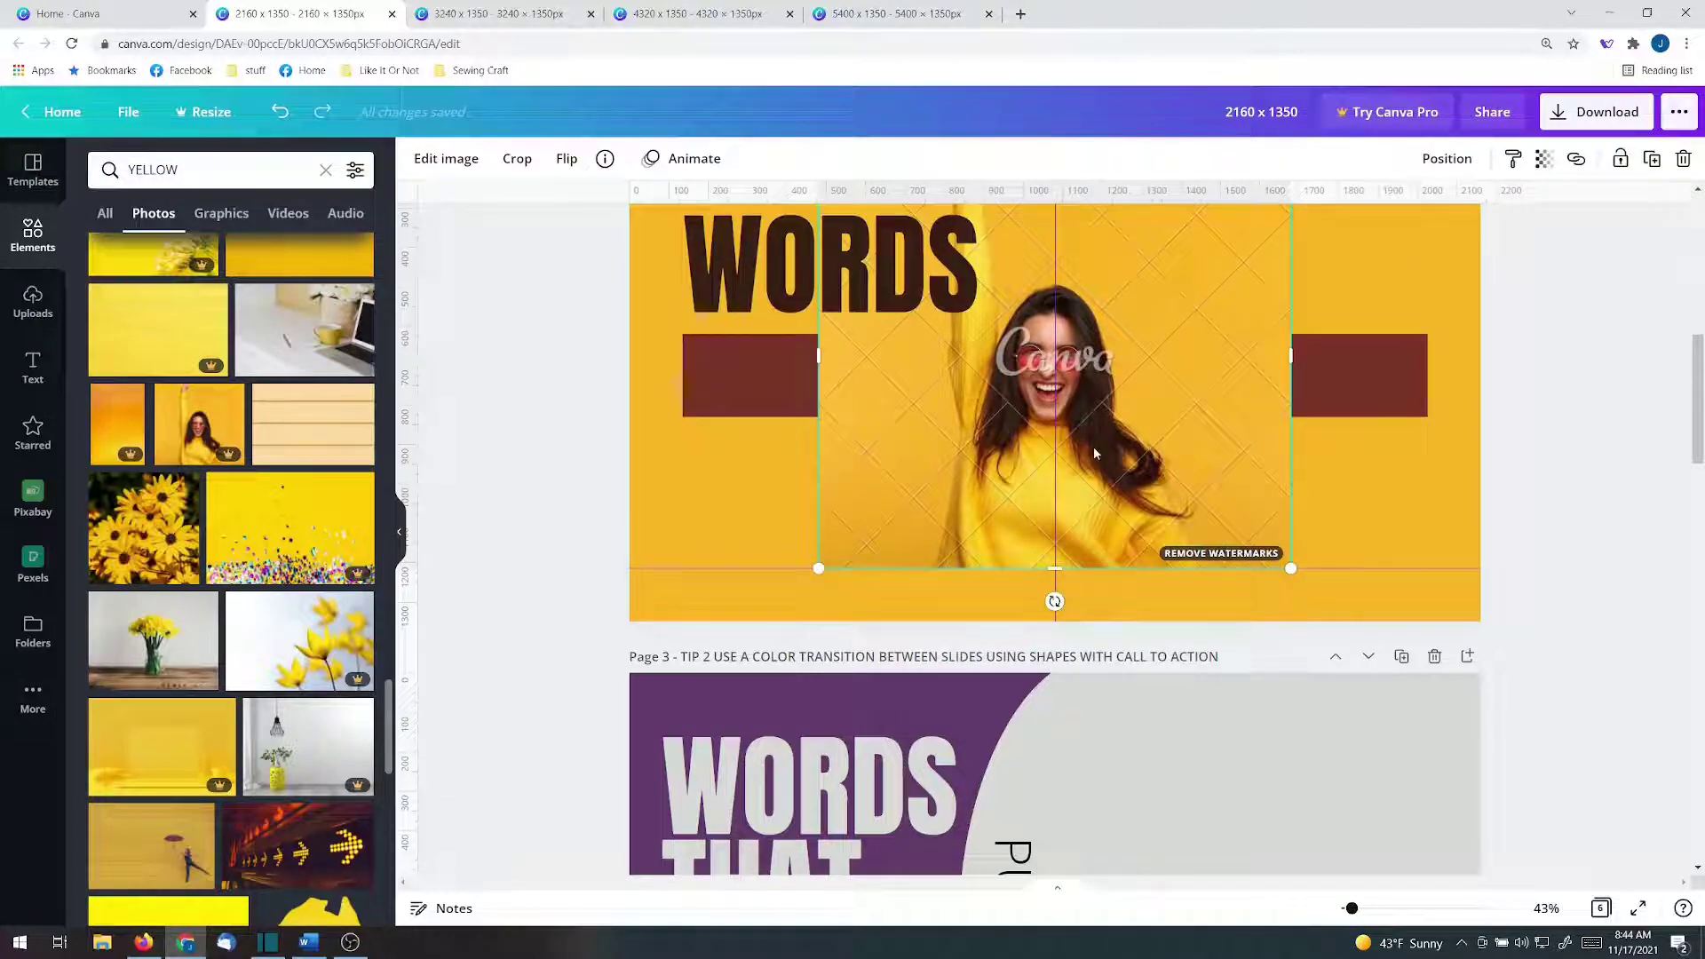
right_click(1093, 445)
click(1110, 895)
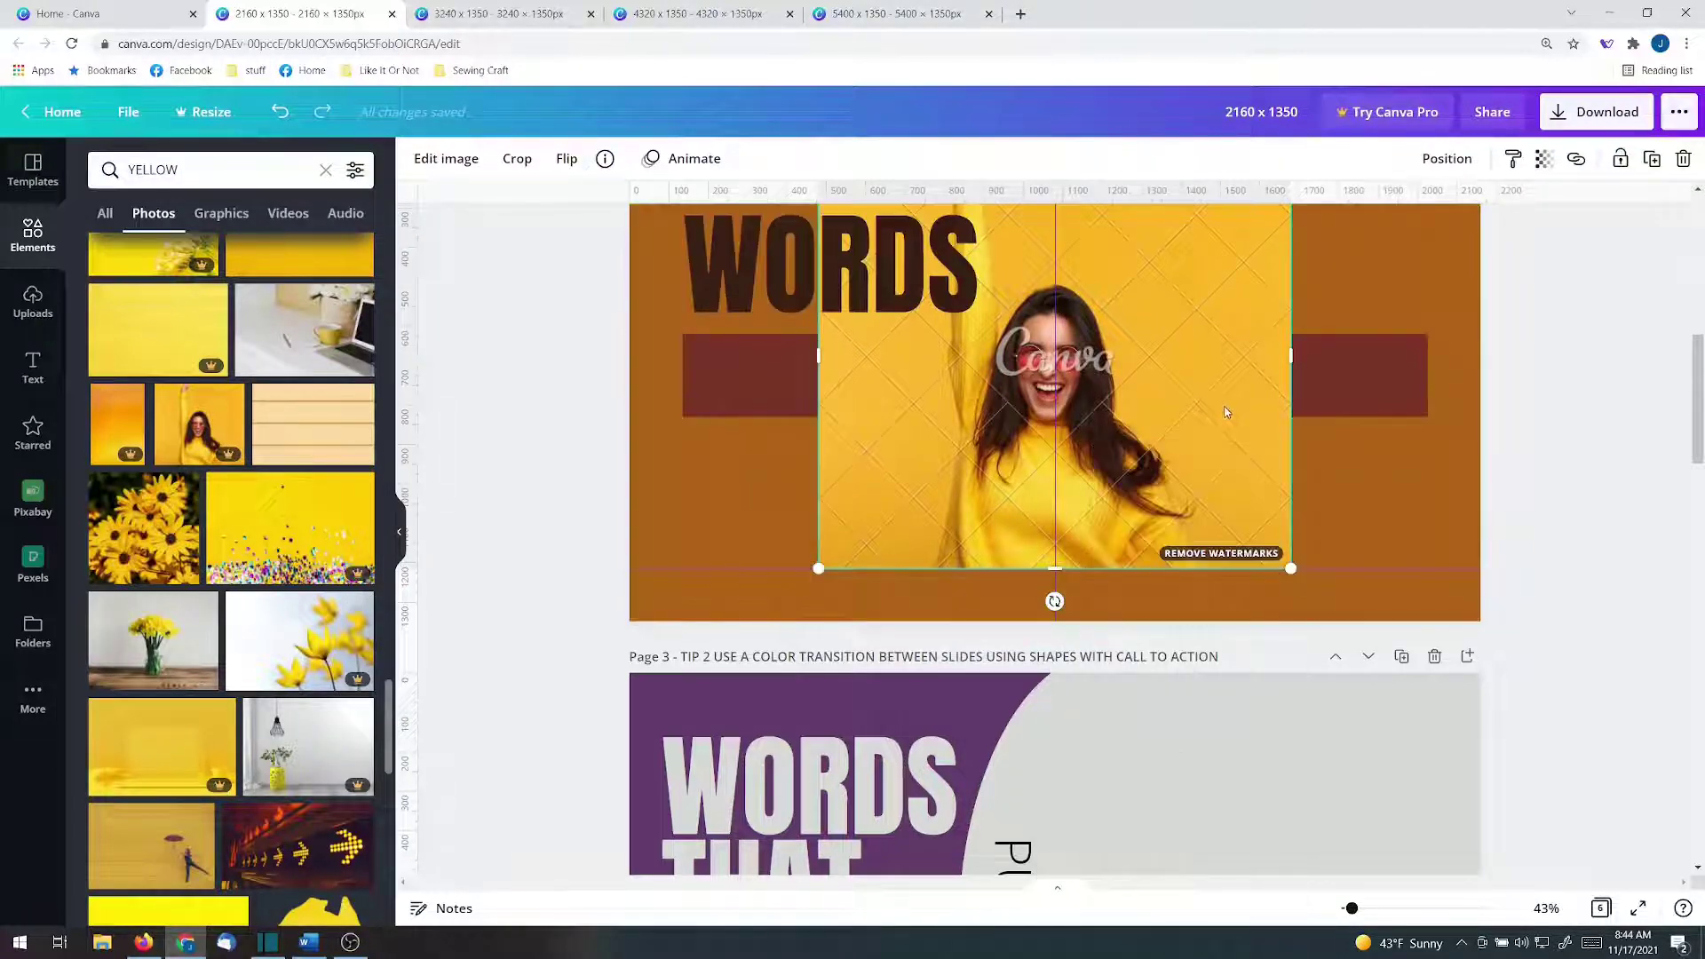
key(Delete)
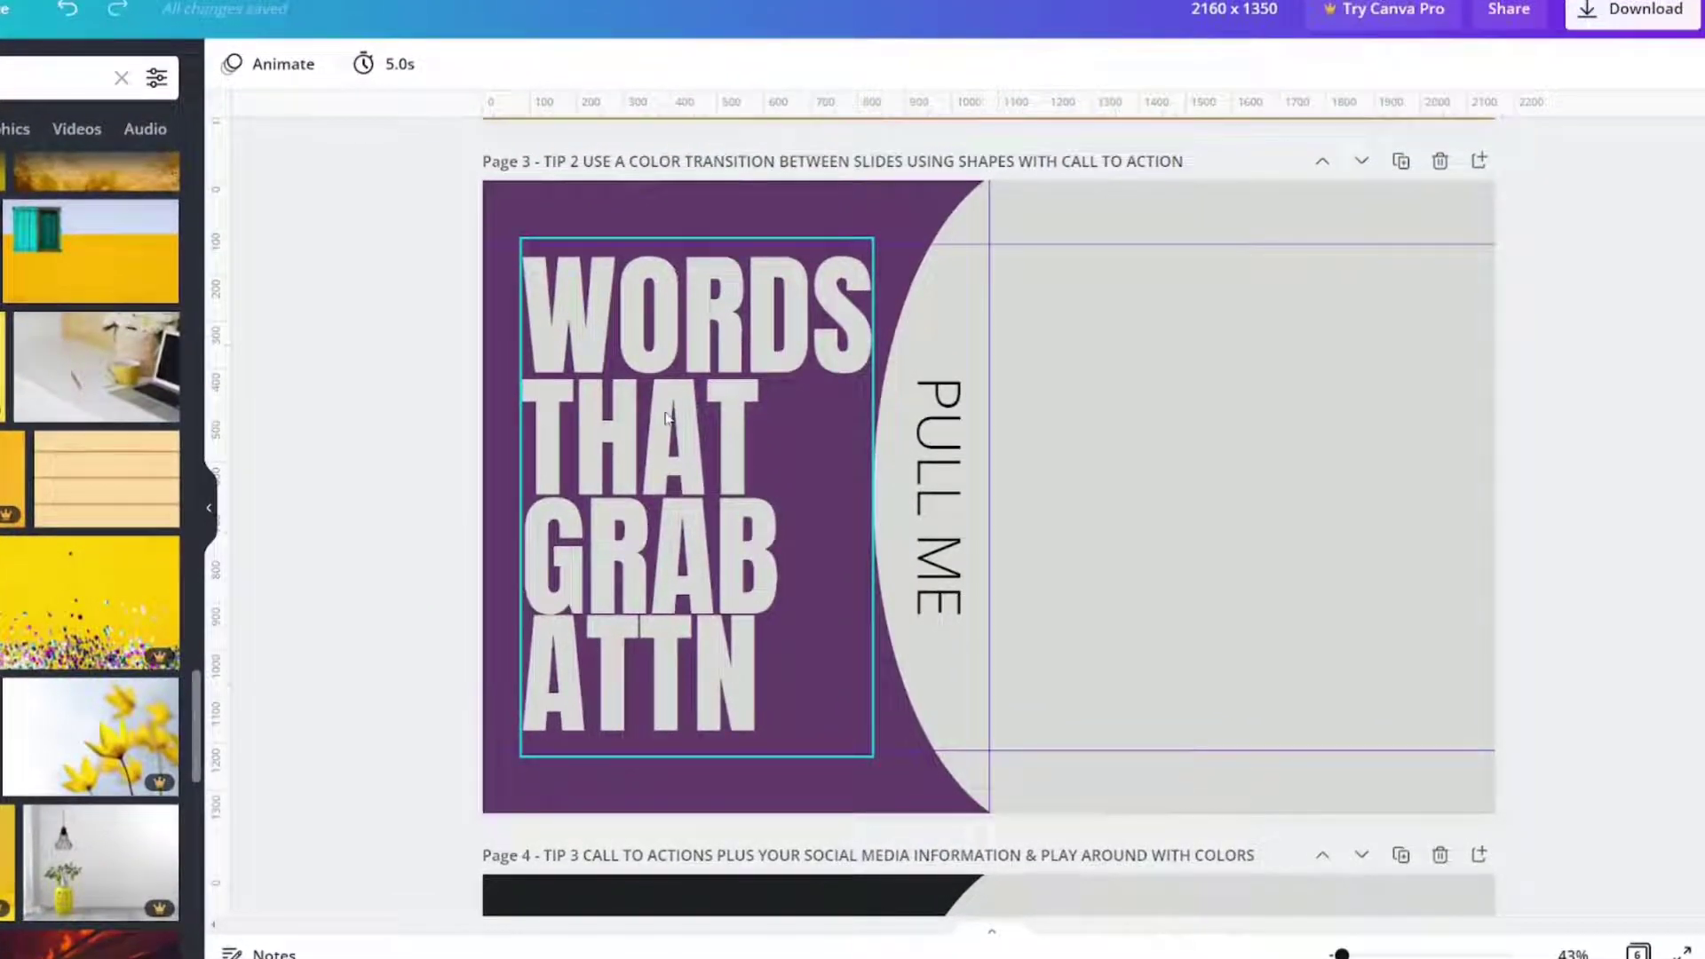
Resize the turquoise rectangle on page 4 so that it covers the right half of the page from the center guide
click(668, 417)
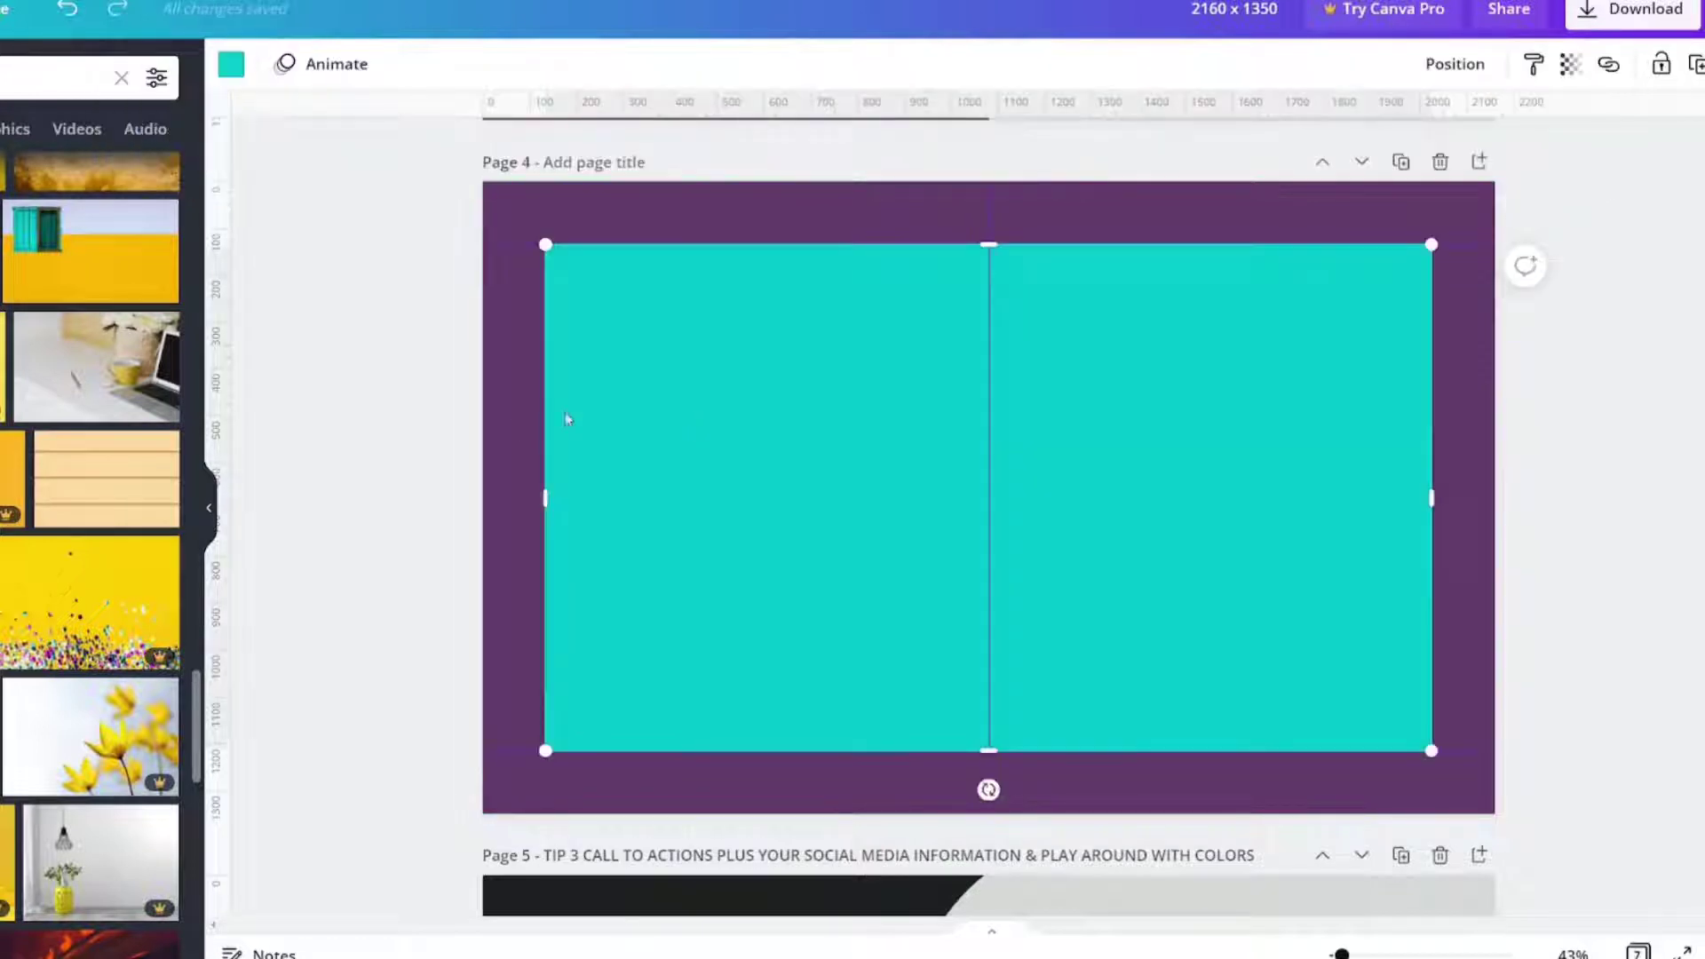
drag(657, 499, 987, 499)
drag(1435, 499, 1506, 504)
drag(1275, 250, 1252, 178)
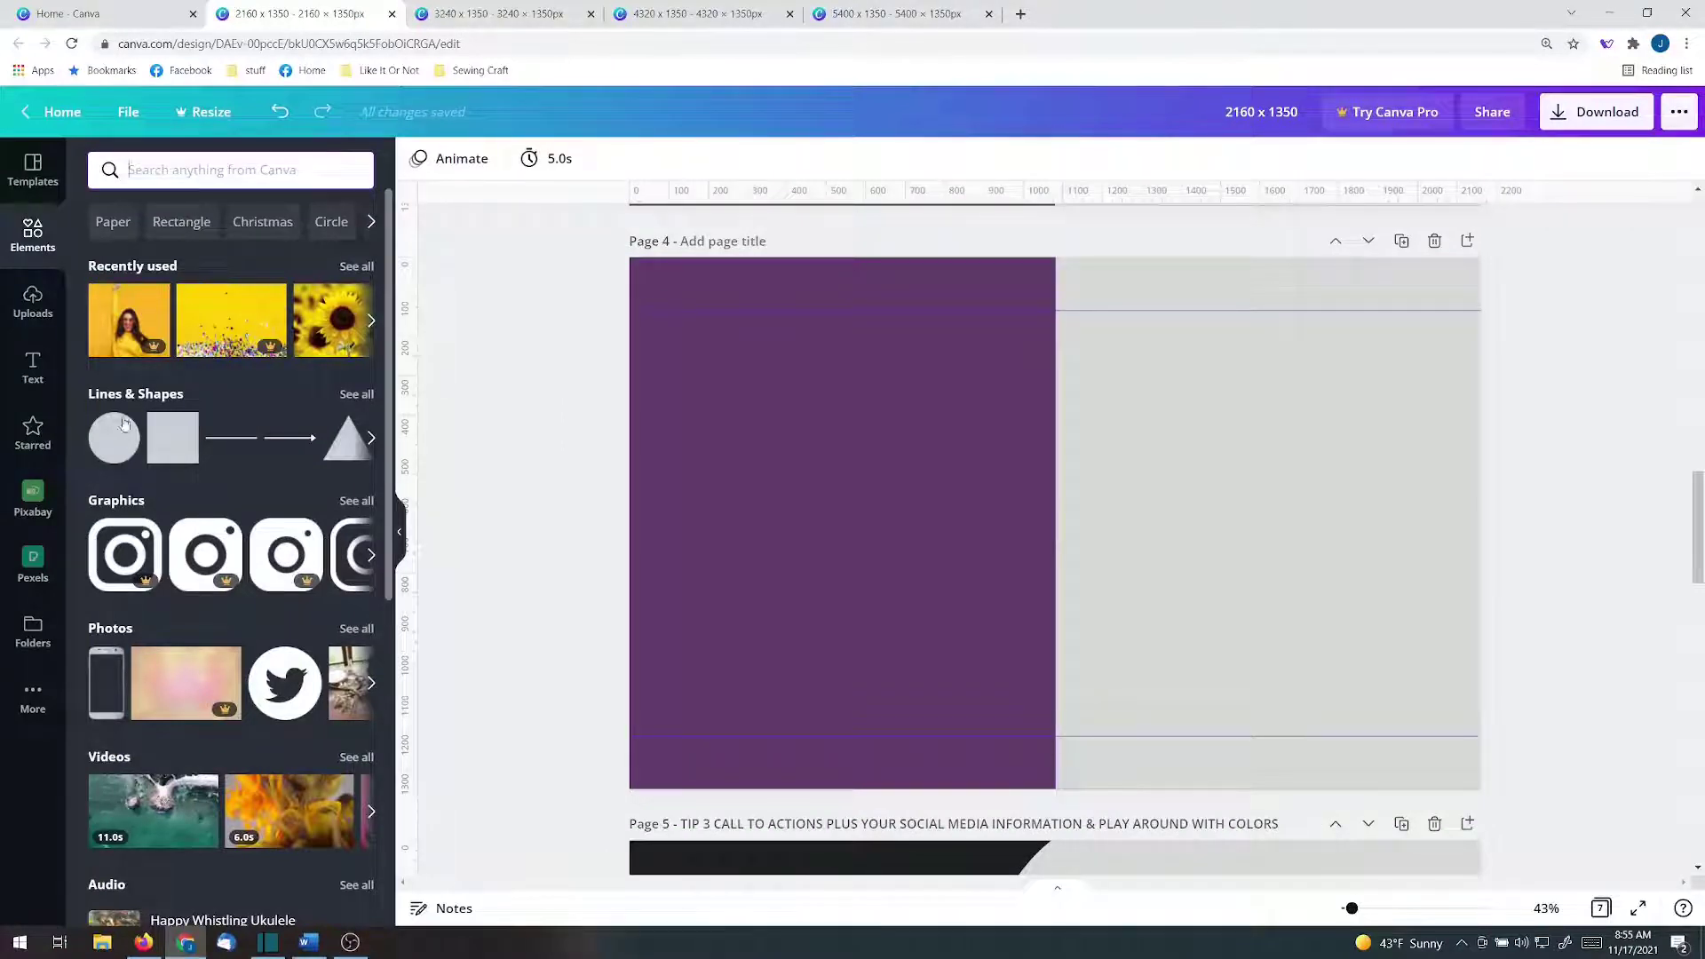
Add a circle centered on page 4's middle guide and stretch it into a full-height ellipse about 743 px wide
mouse_move(111, 442)
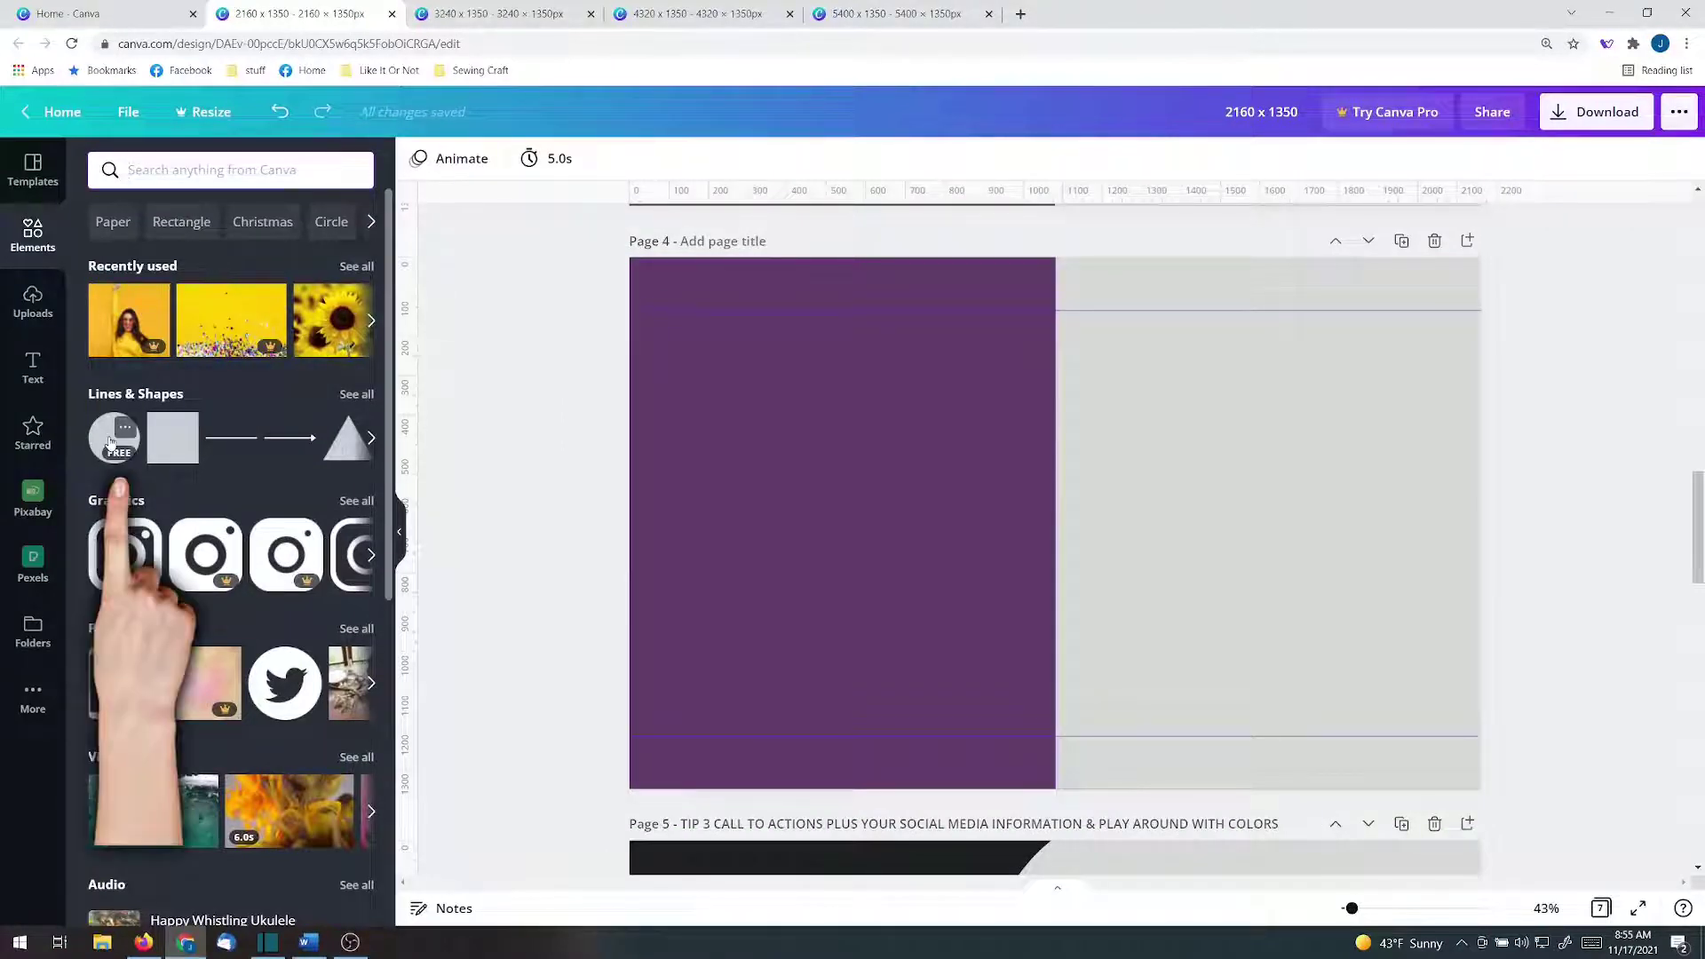
click(110, 443)
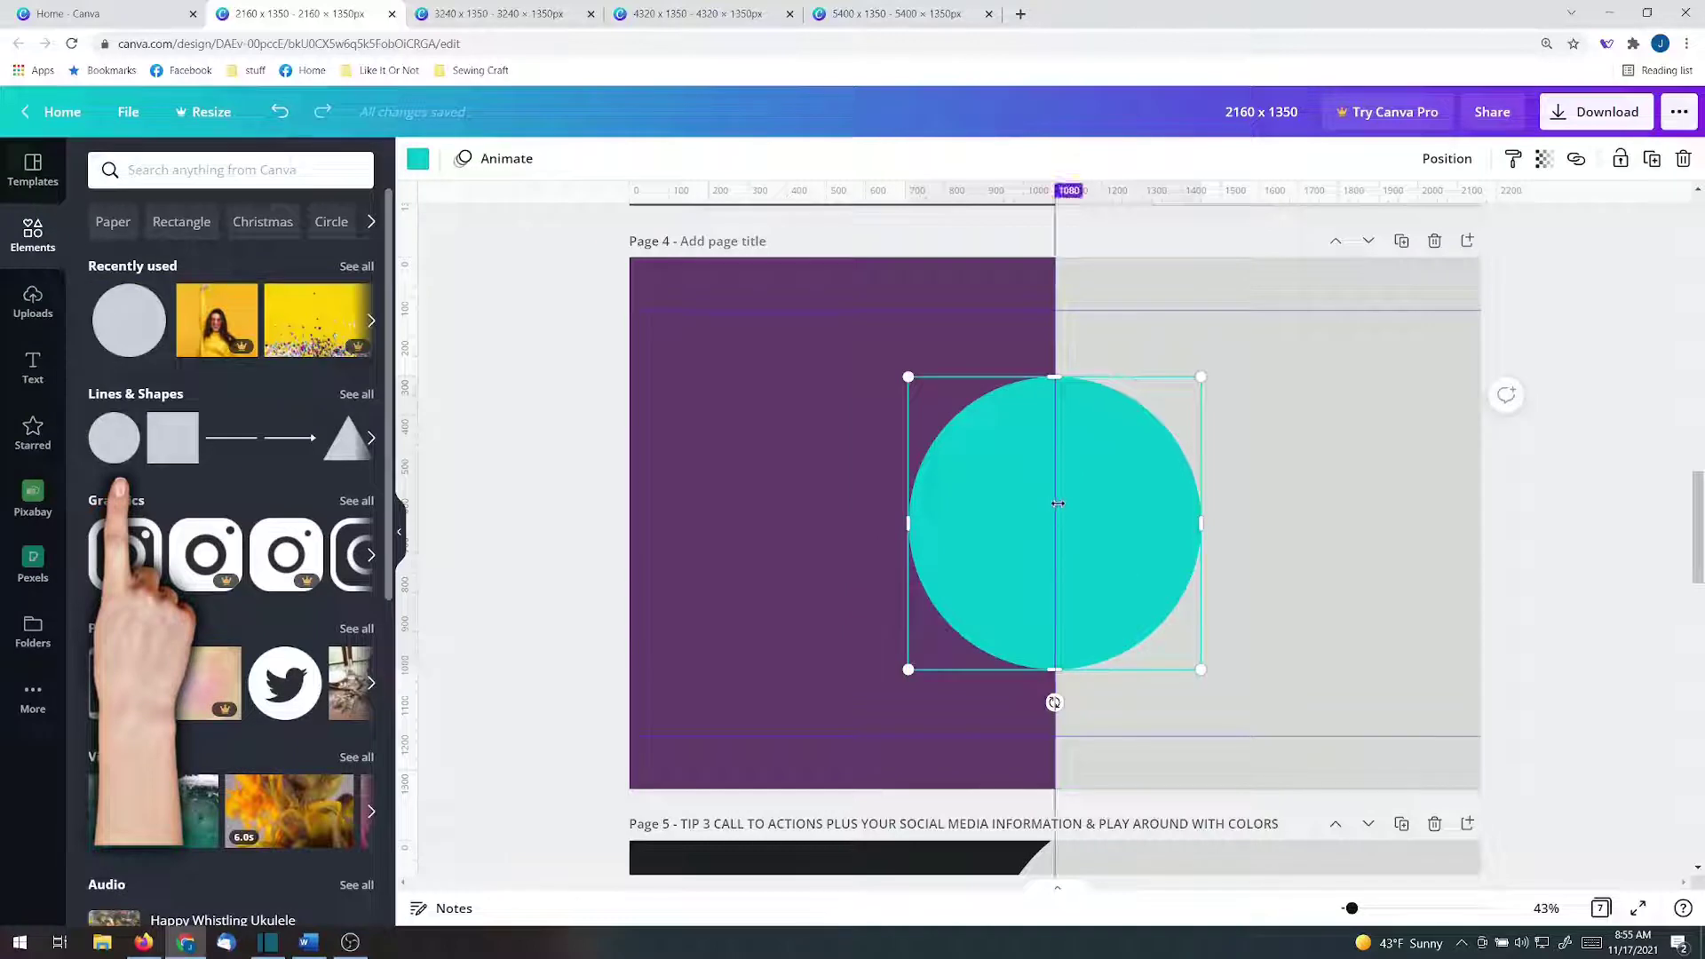
drag(1057, 503, 1057, 504)
drag(1053, 375, 1054, 256)
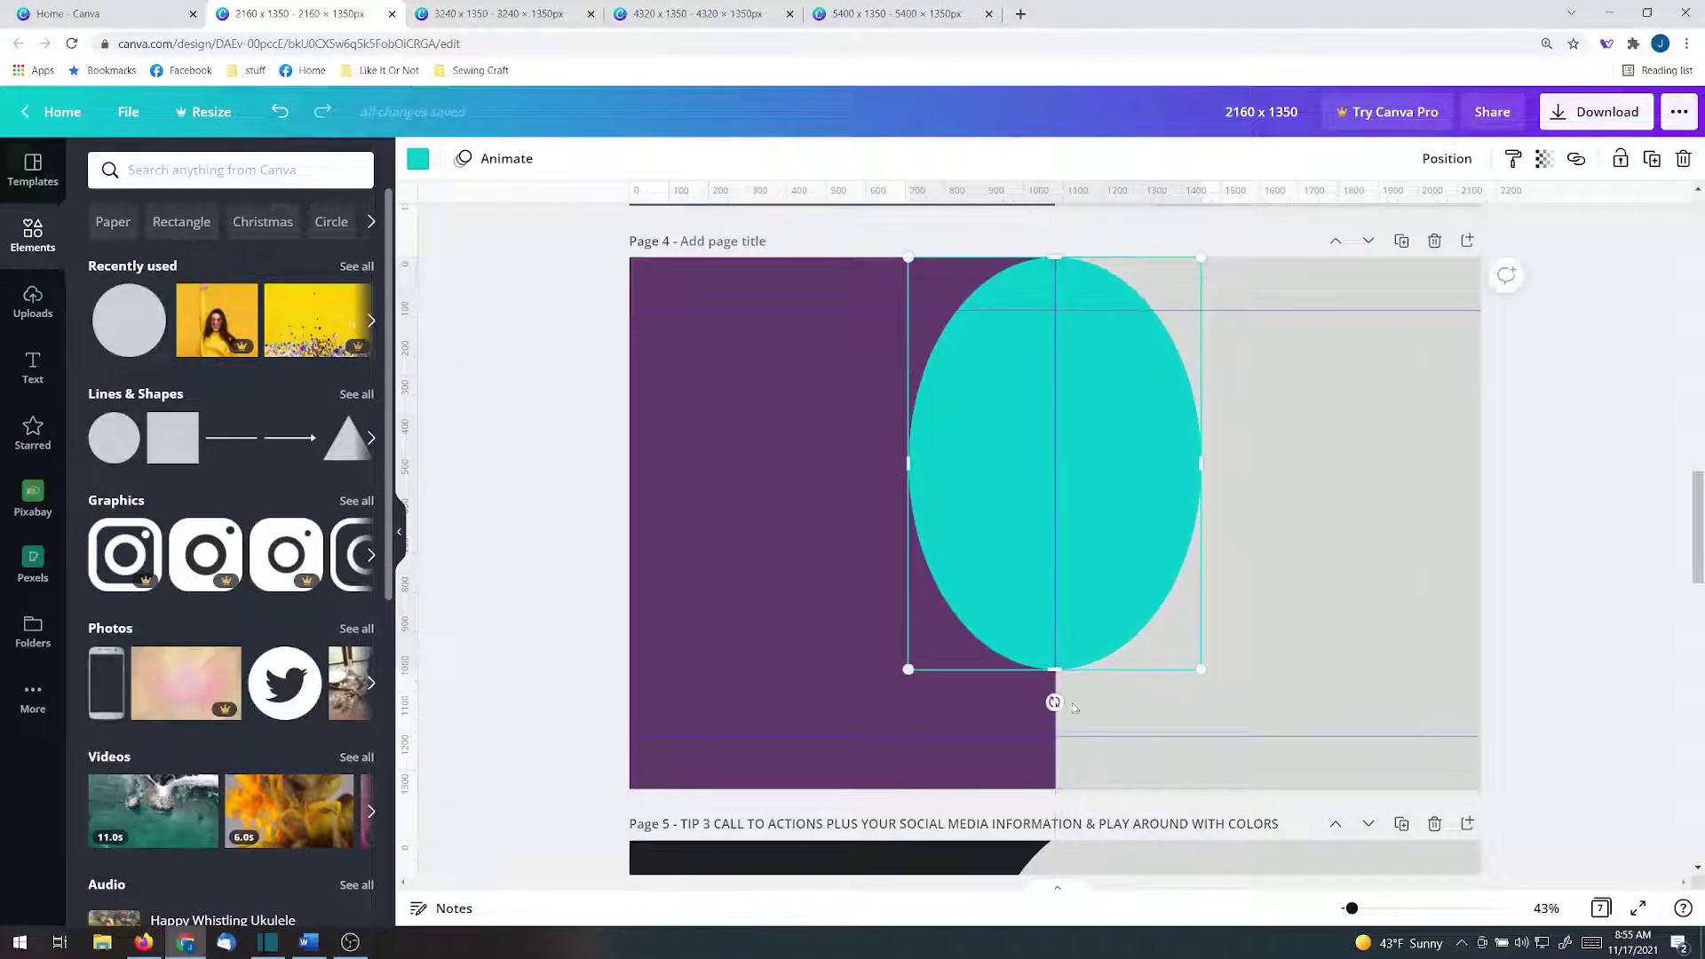
drag(1055, 671, 1065, 766)
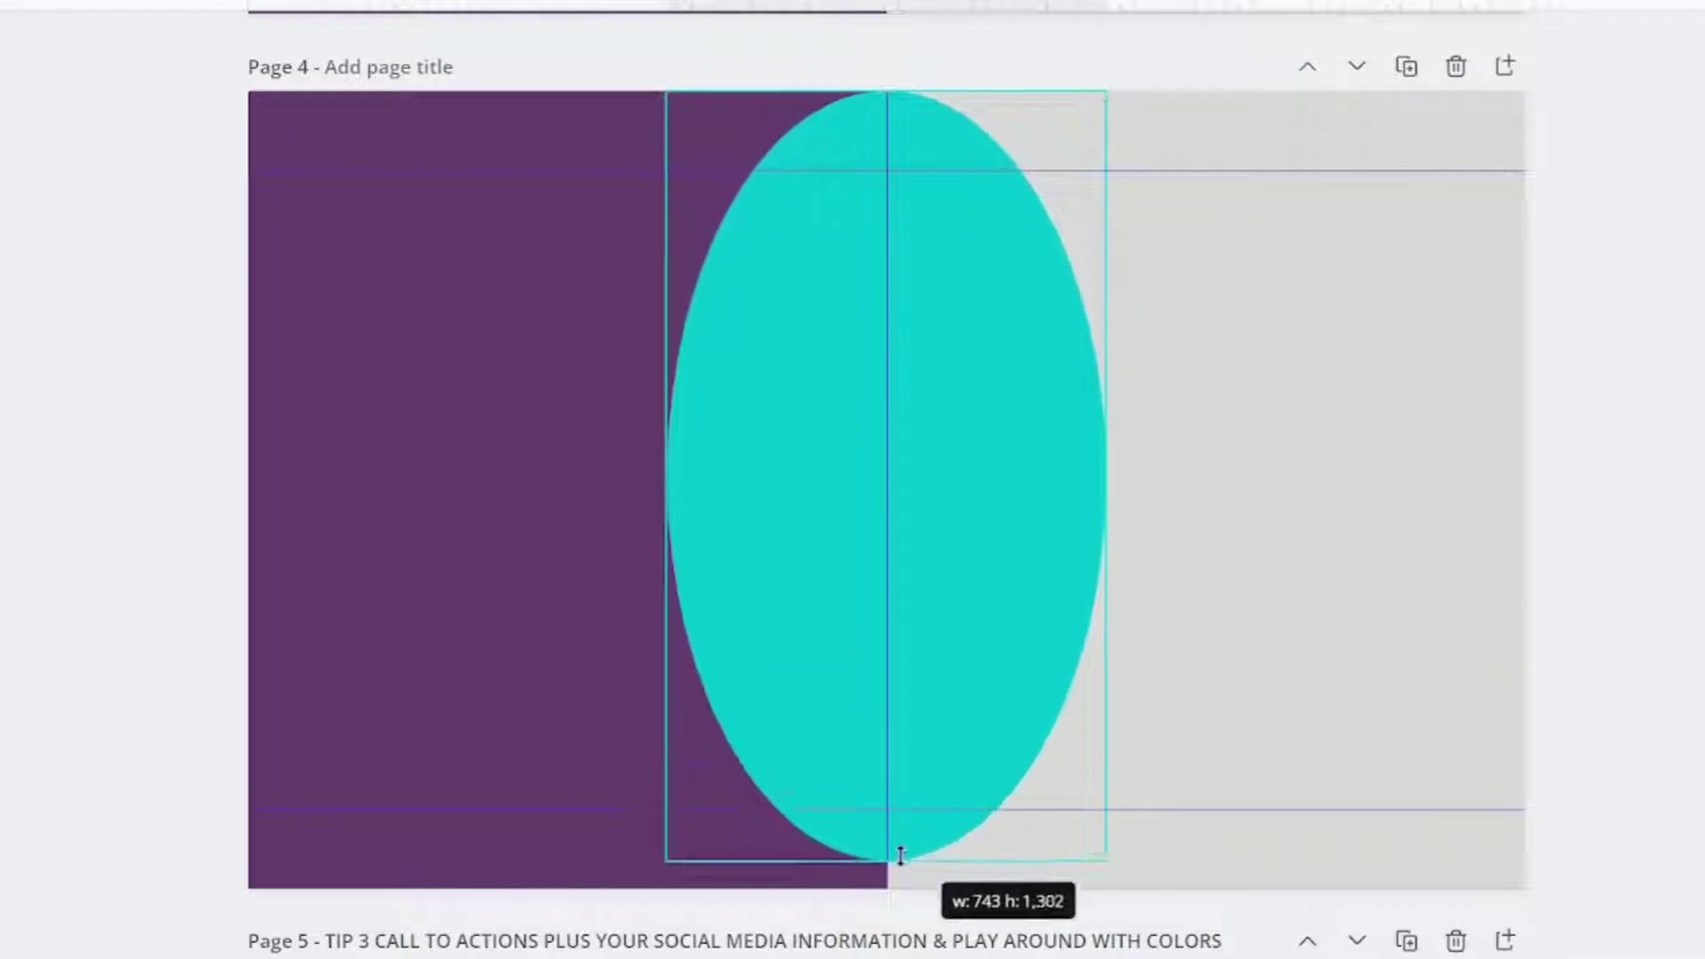
drag(900, 855, 898, 870)
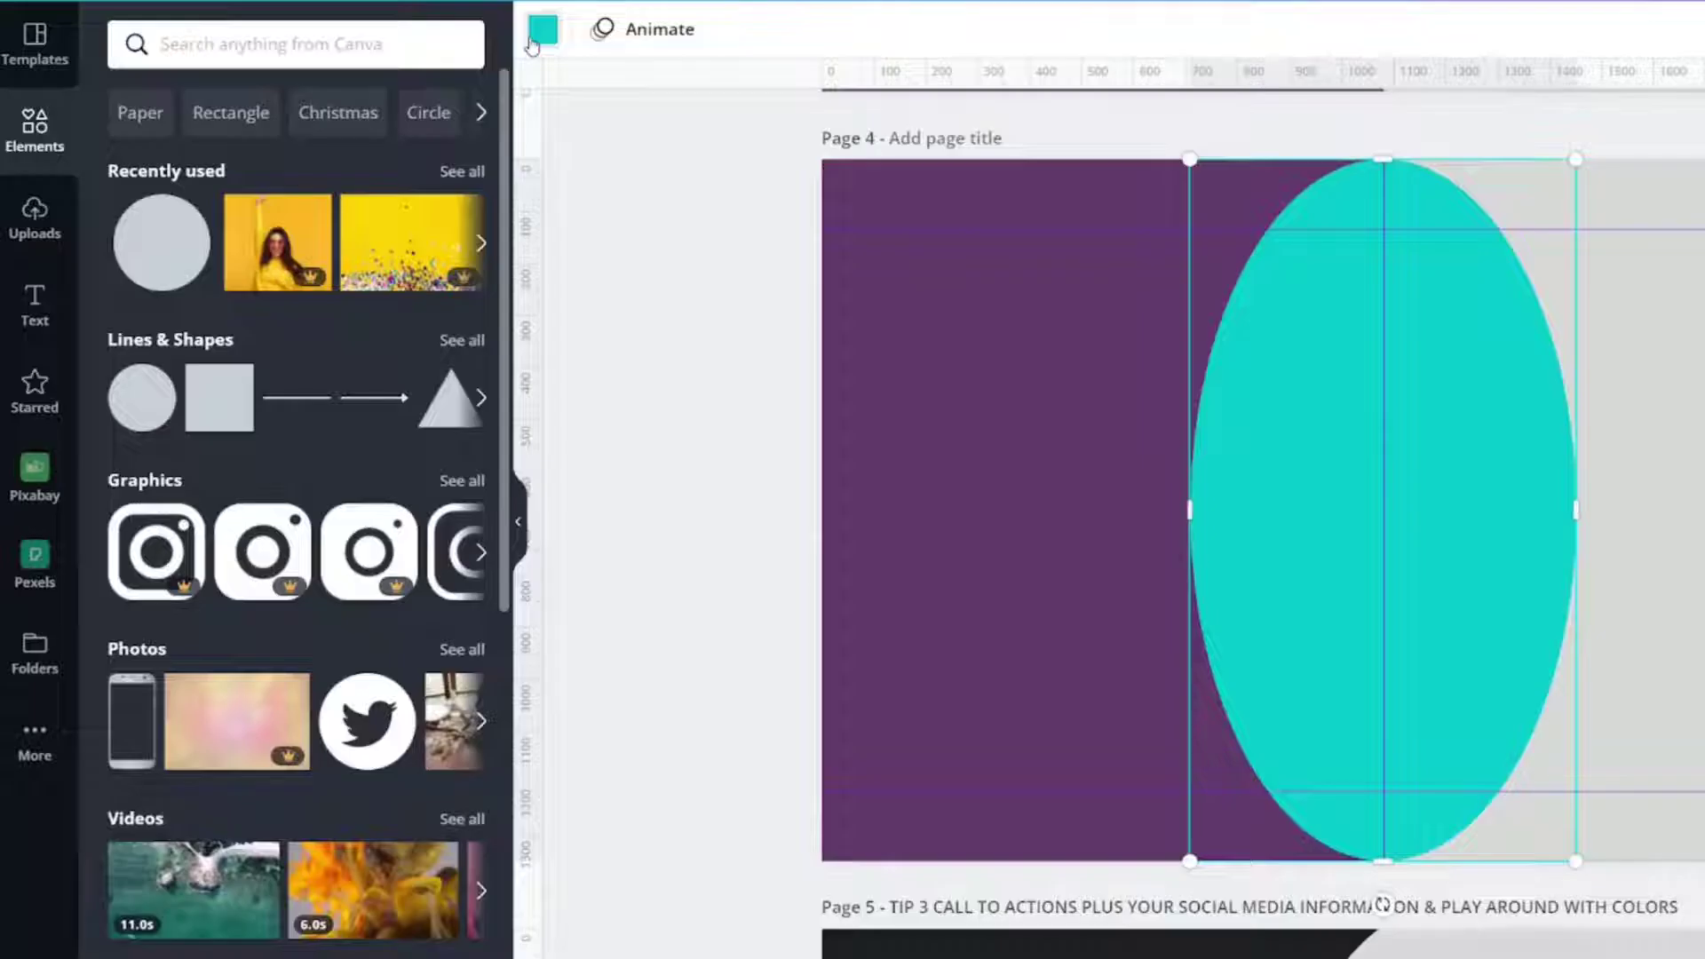
Color the ellipse light grey to match the page's right half, and shift it right while extending it slightly past the page edge
click(541, 30)
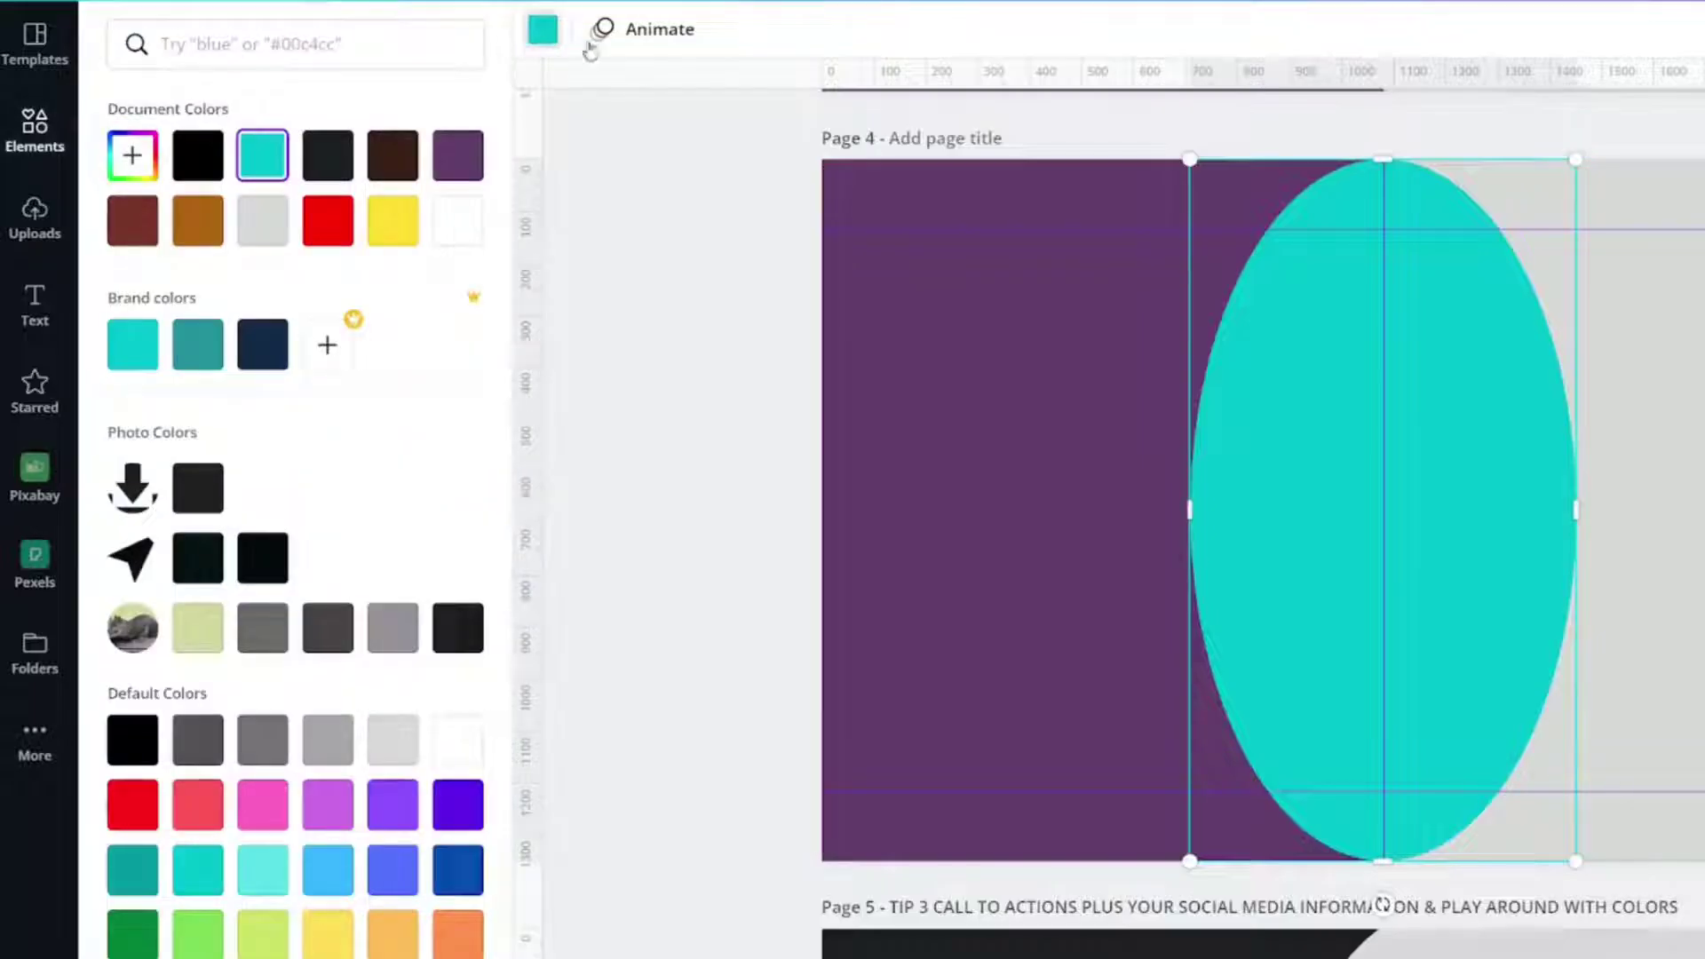
click(263, 225)
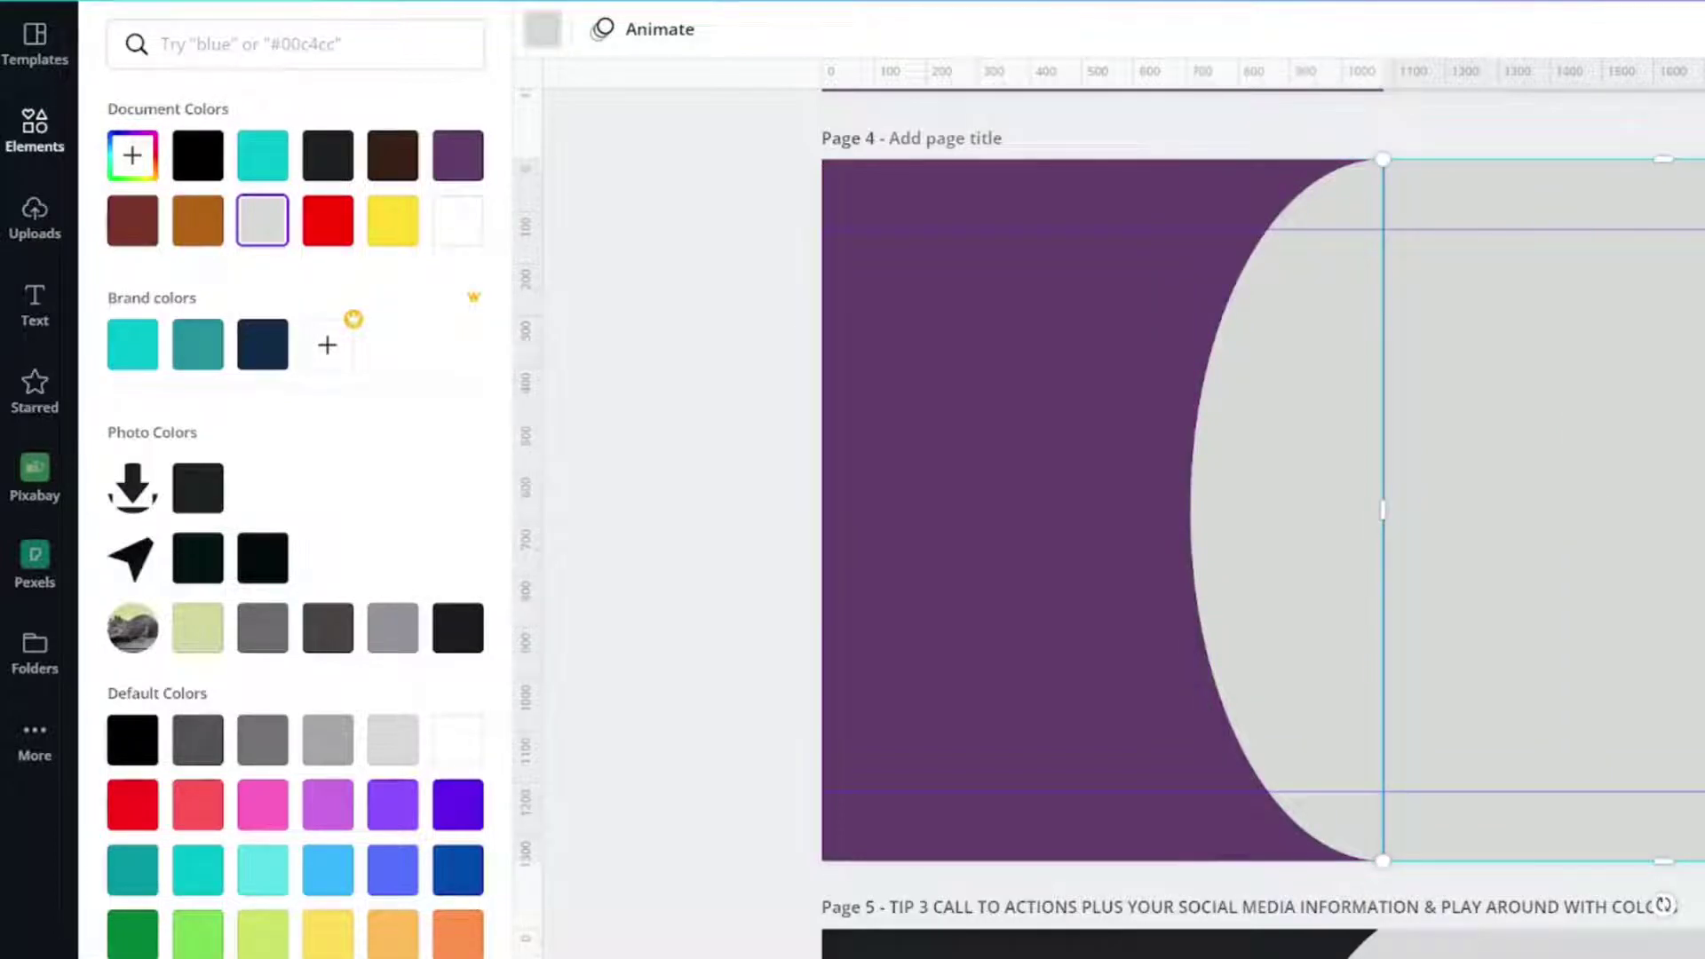
key(Escape)
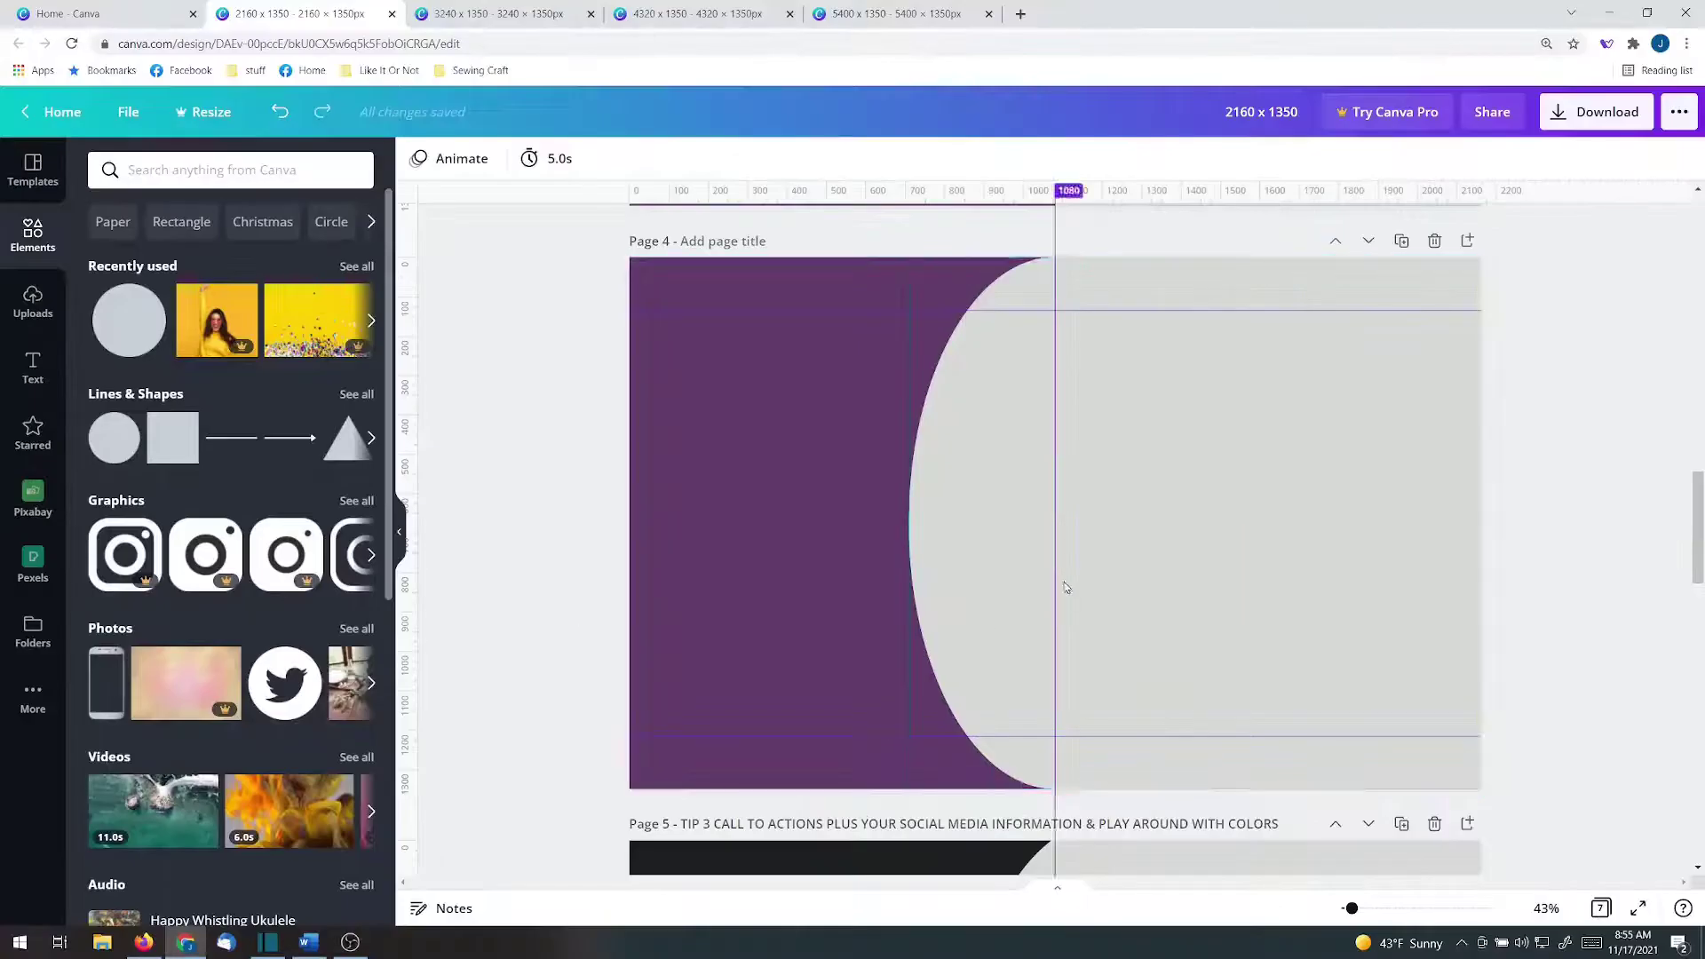
drag(991, 552, 1044, 550)
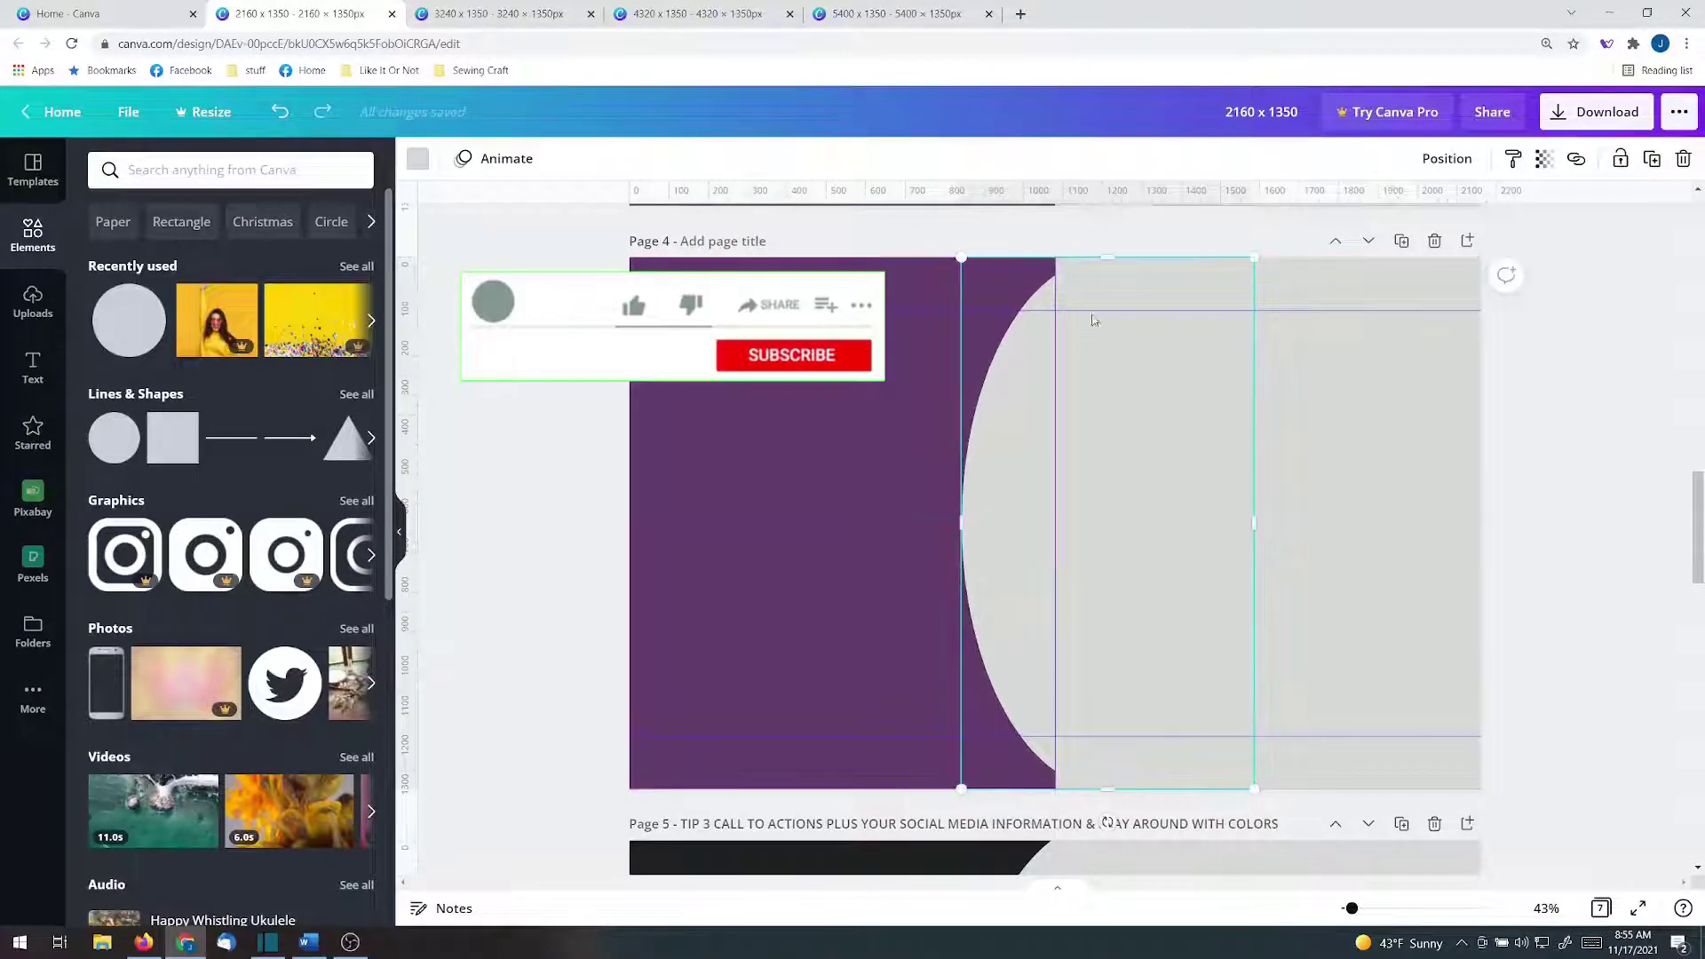
drag(1105, 259, 1110, 238)
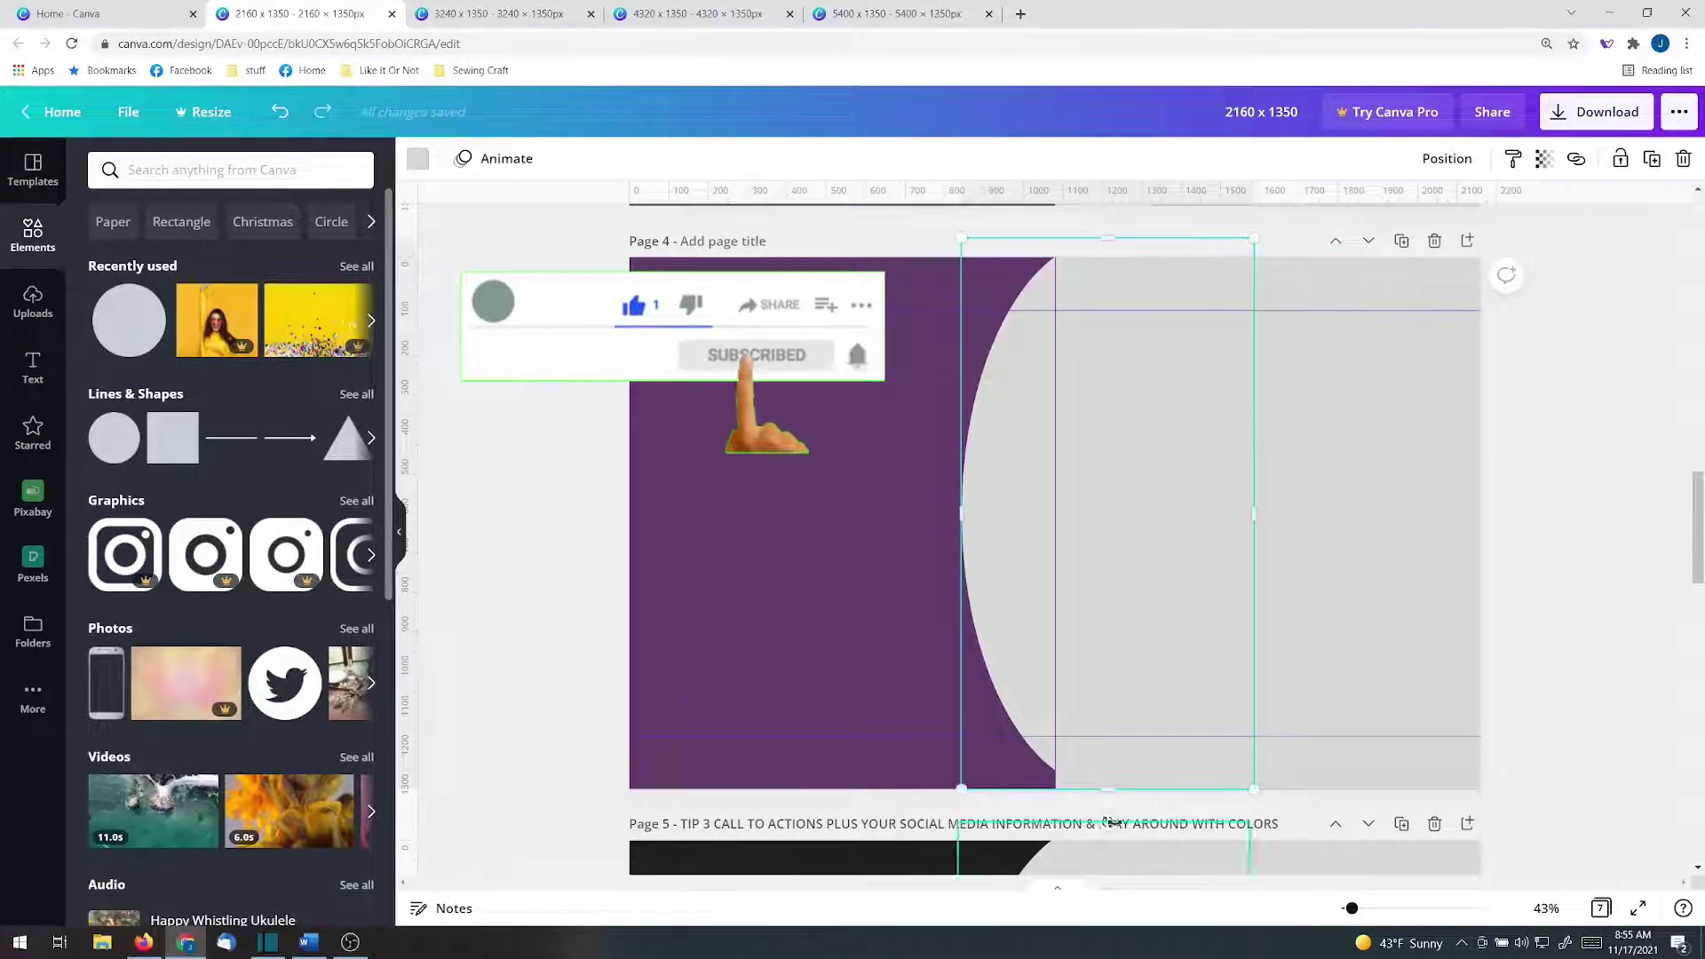
Add a text box reading "pull me" to page 4 and set it in uppercase
key(t)
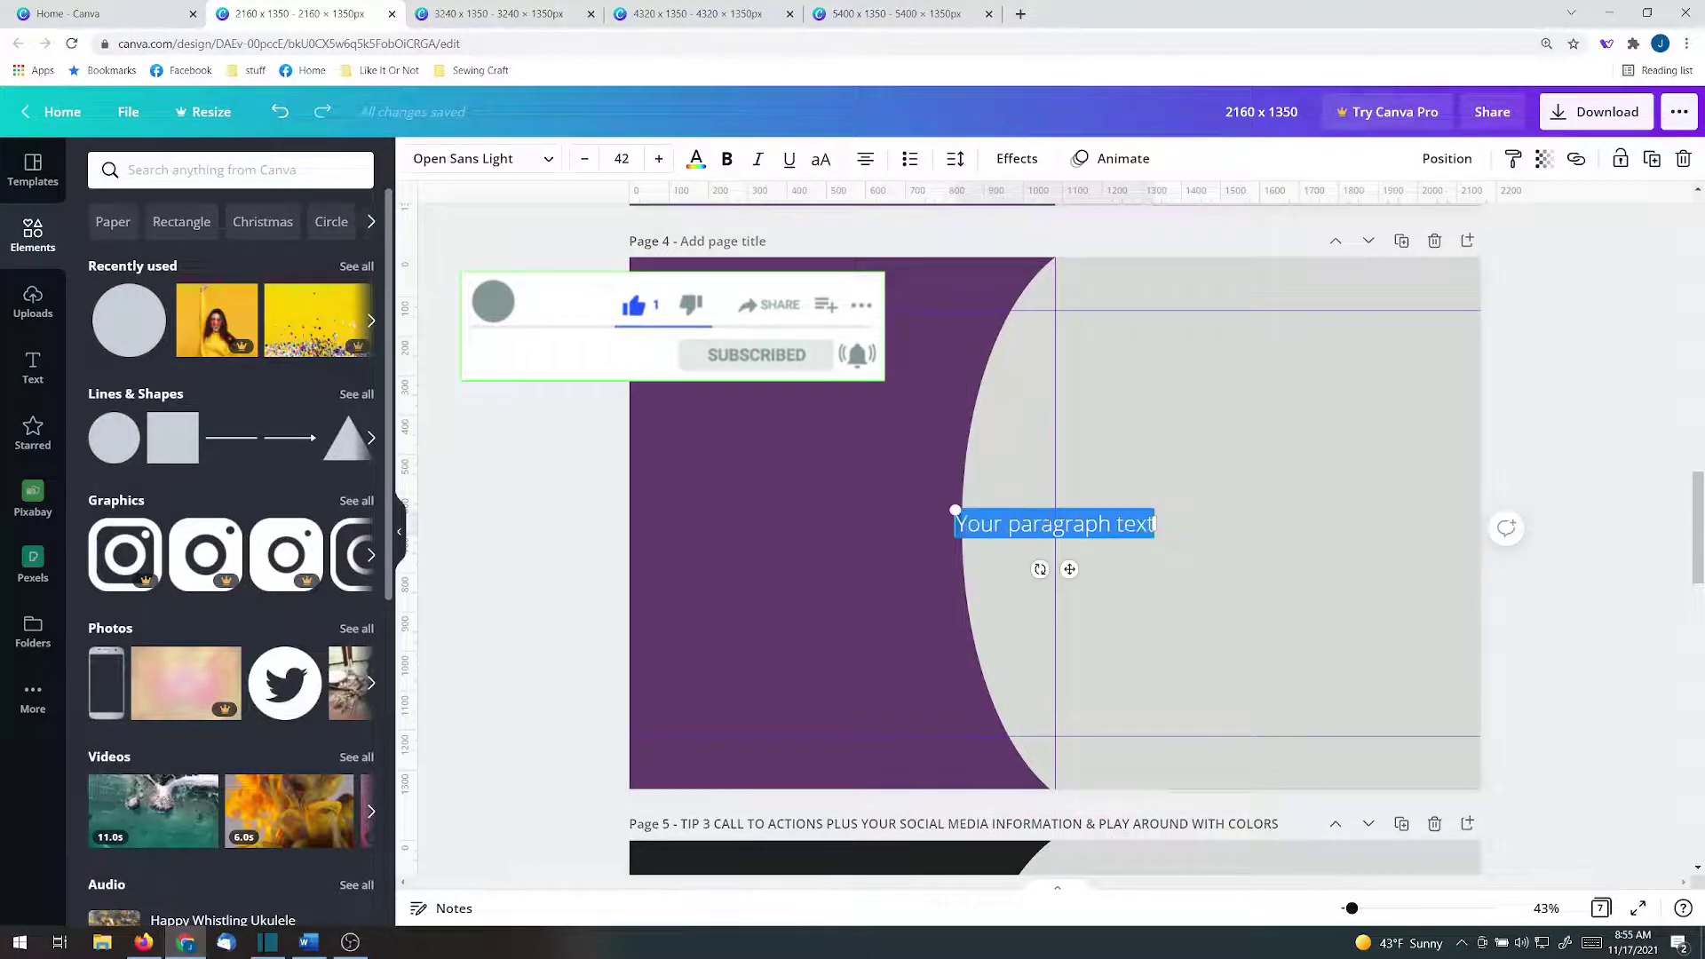
text(pull me)
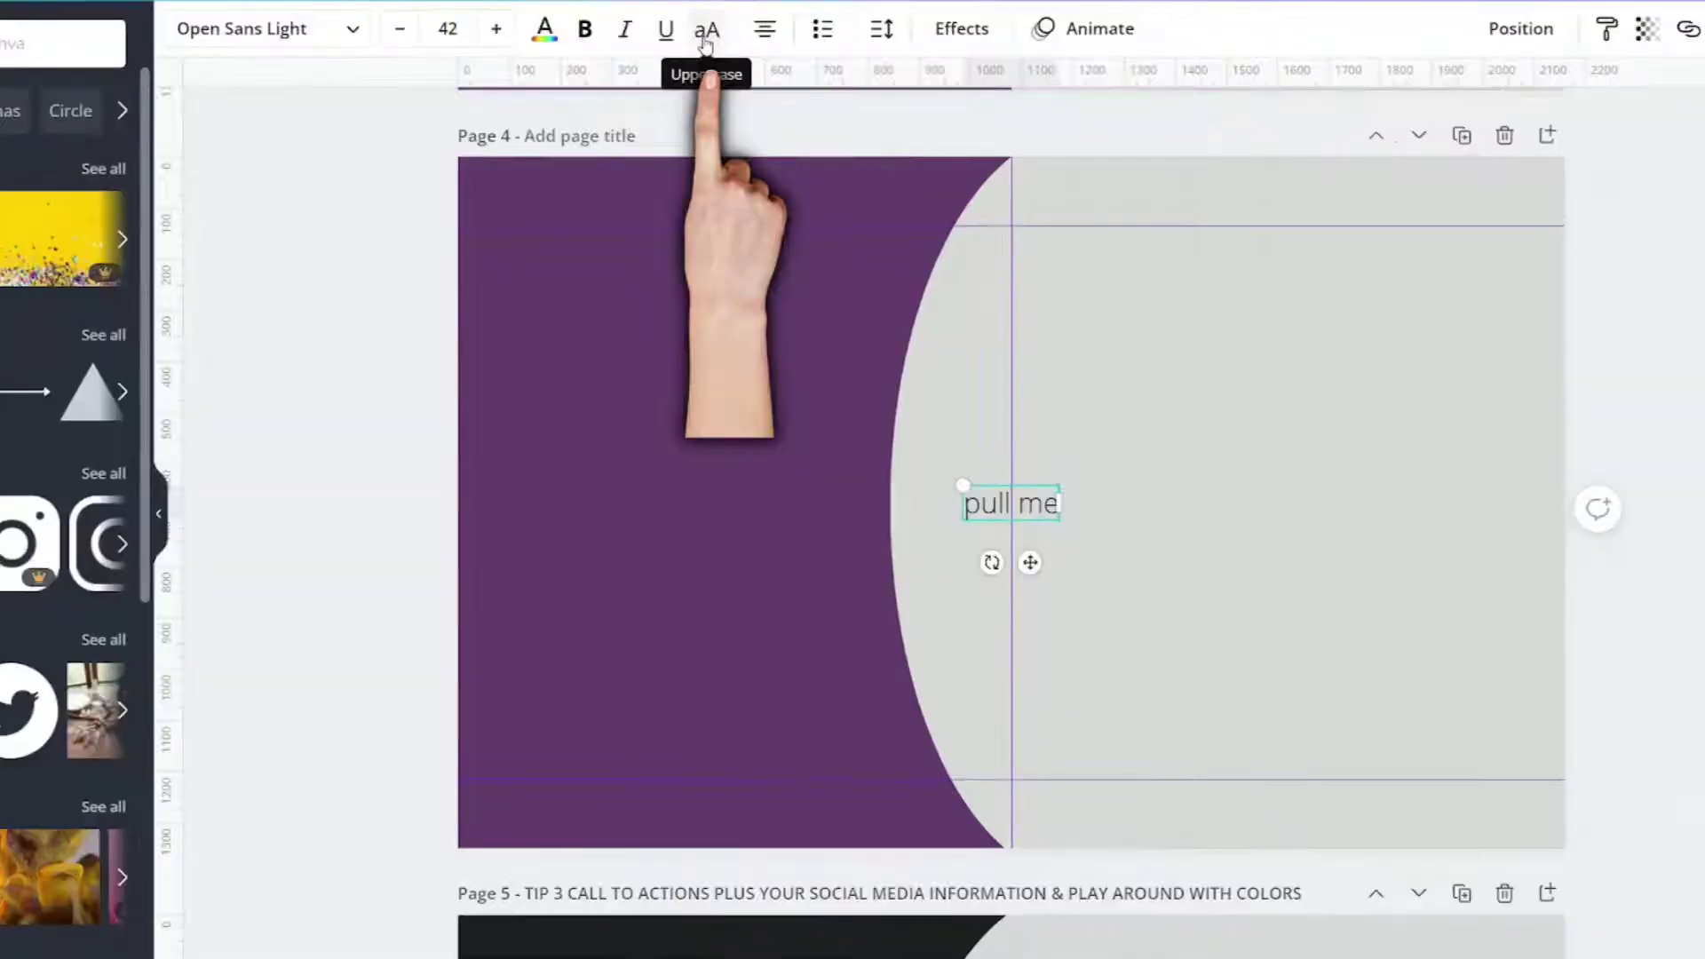
click(706, 40)
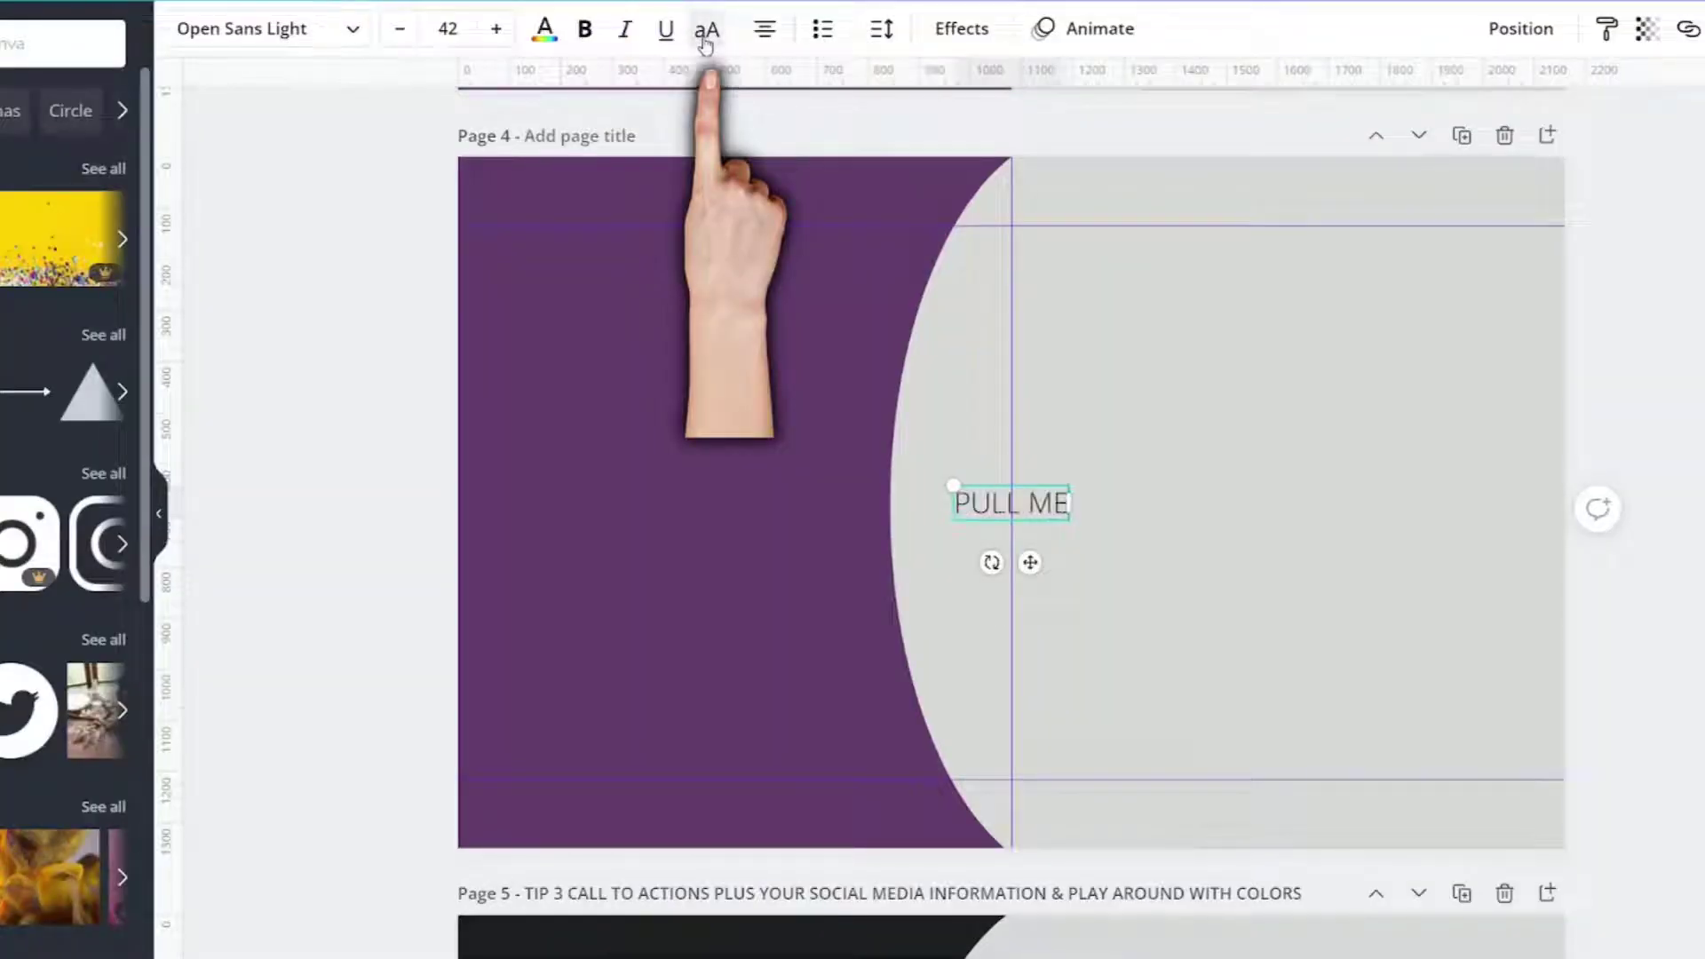
Rotate the PULL ME text to vertical, enlarge it to about size 82.2, and place it inside the curve beside the center guide
drag(992, 562, 979, 503)
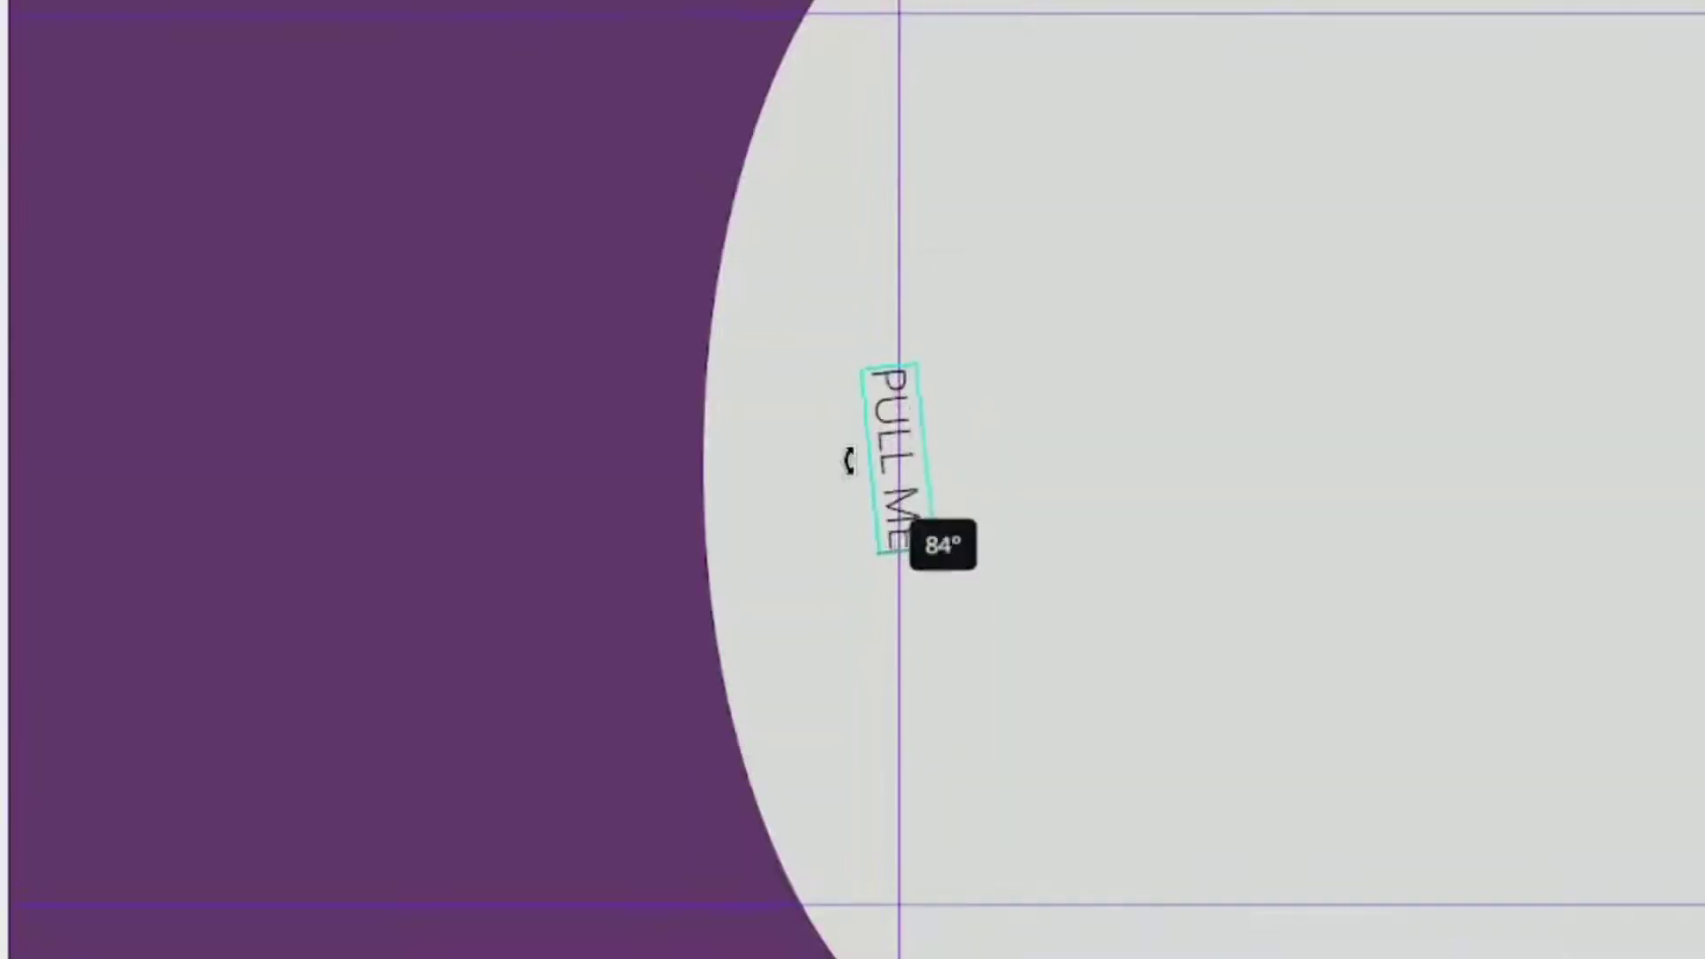
drag(848, 460, 849, 459)
drag(837, 342, 720, 317)
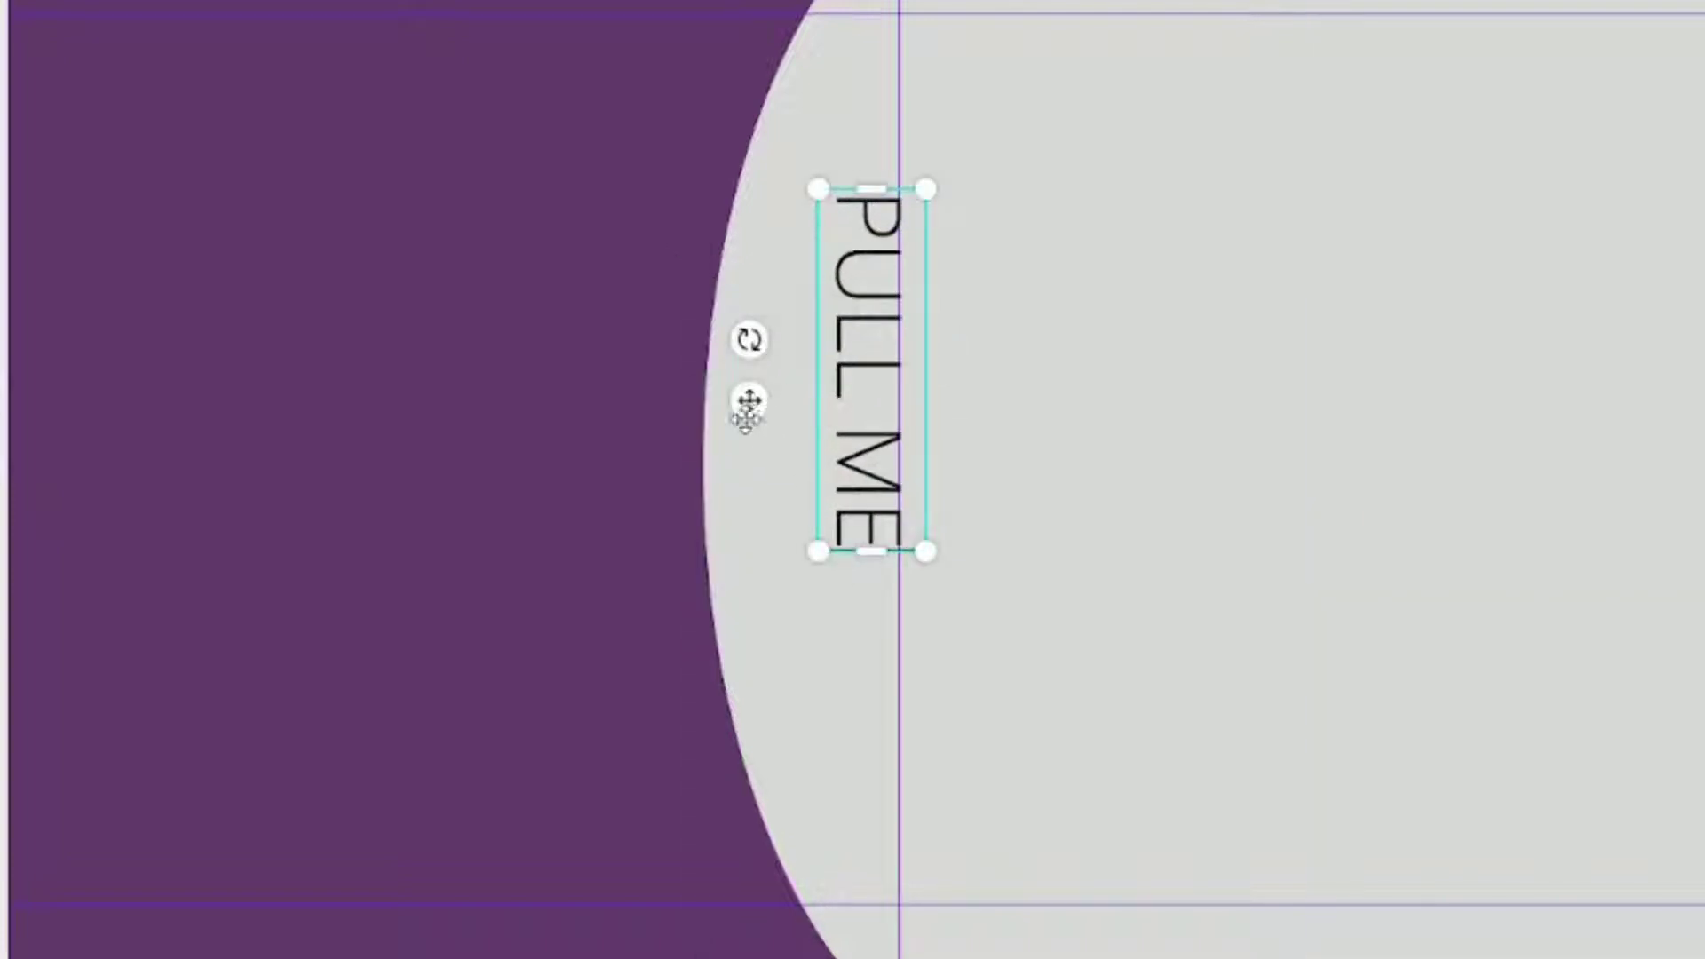
drag(749, 400, 725, 488)
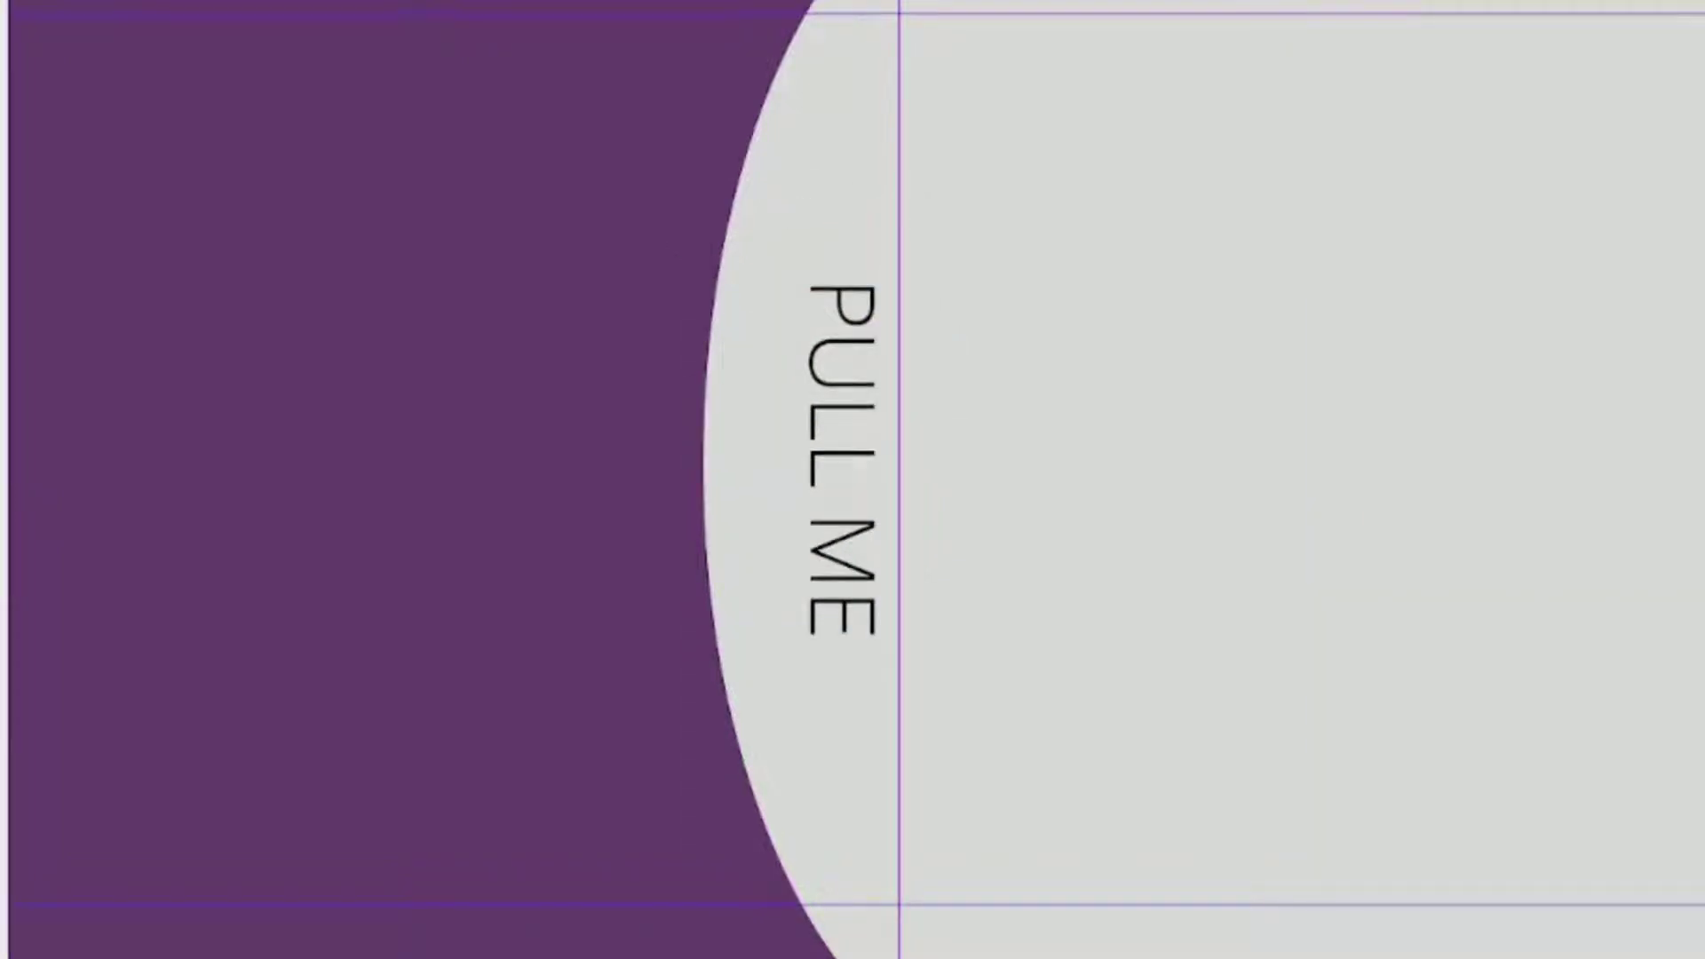
Add the curved white arrow graphic to page 4 and rotate it below the PULL ME text so it points right
click(118, 771)
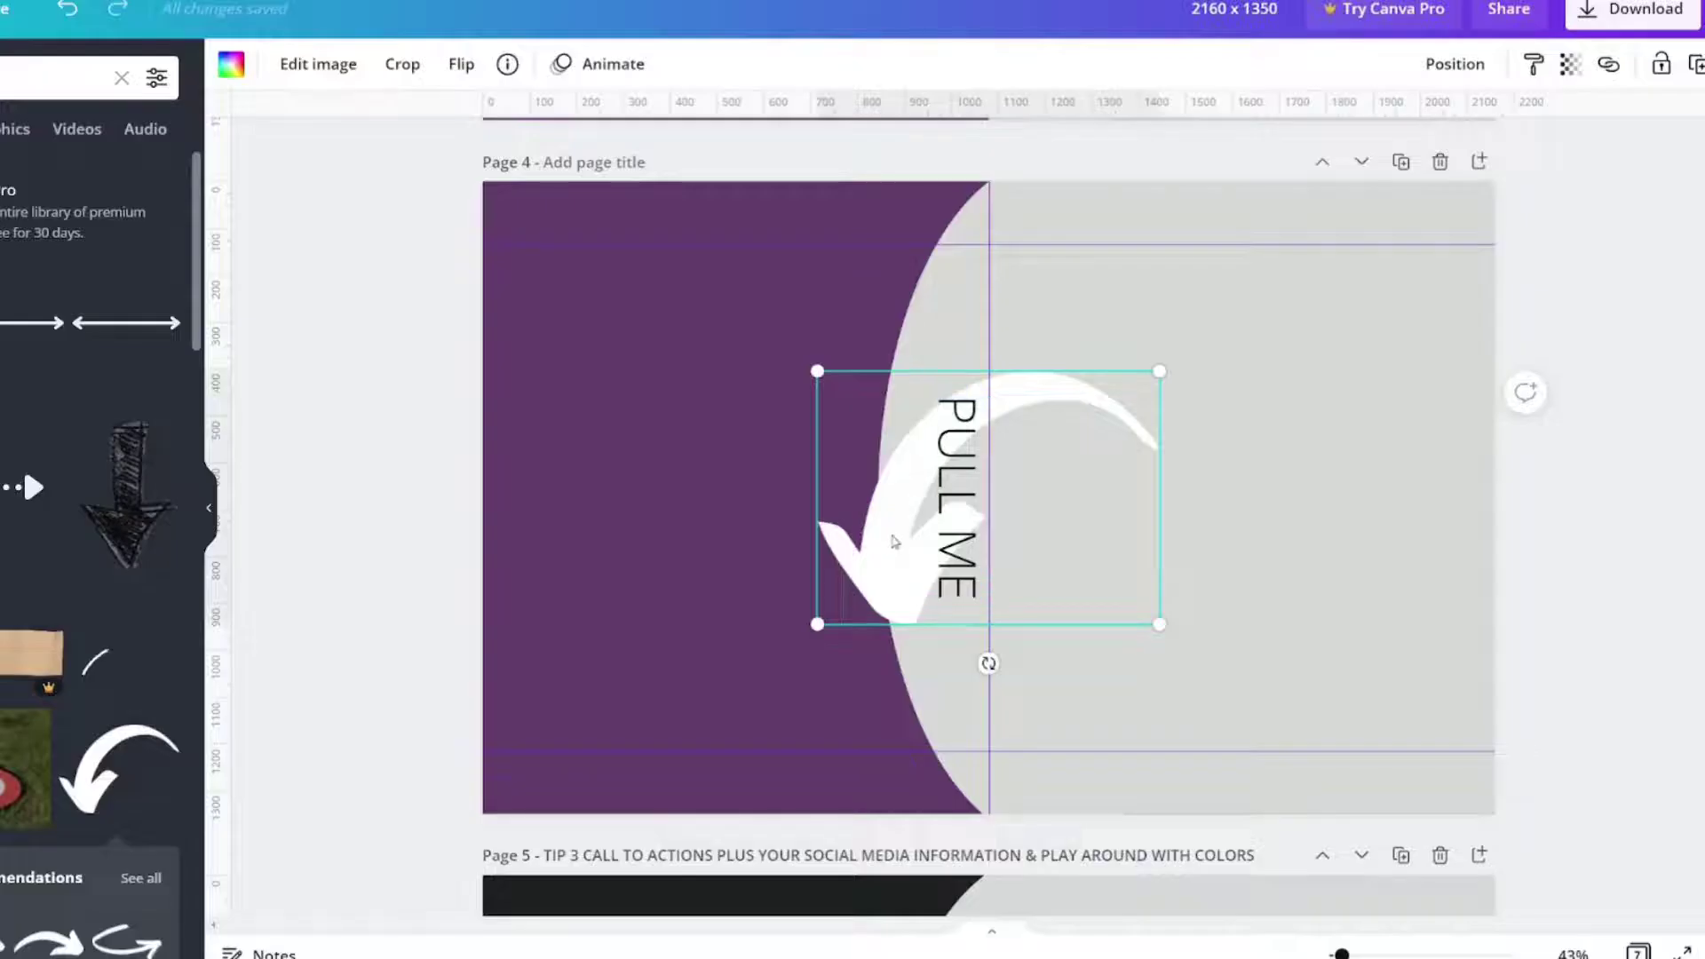
drag(729, 528, 262, 521)
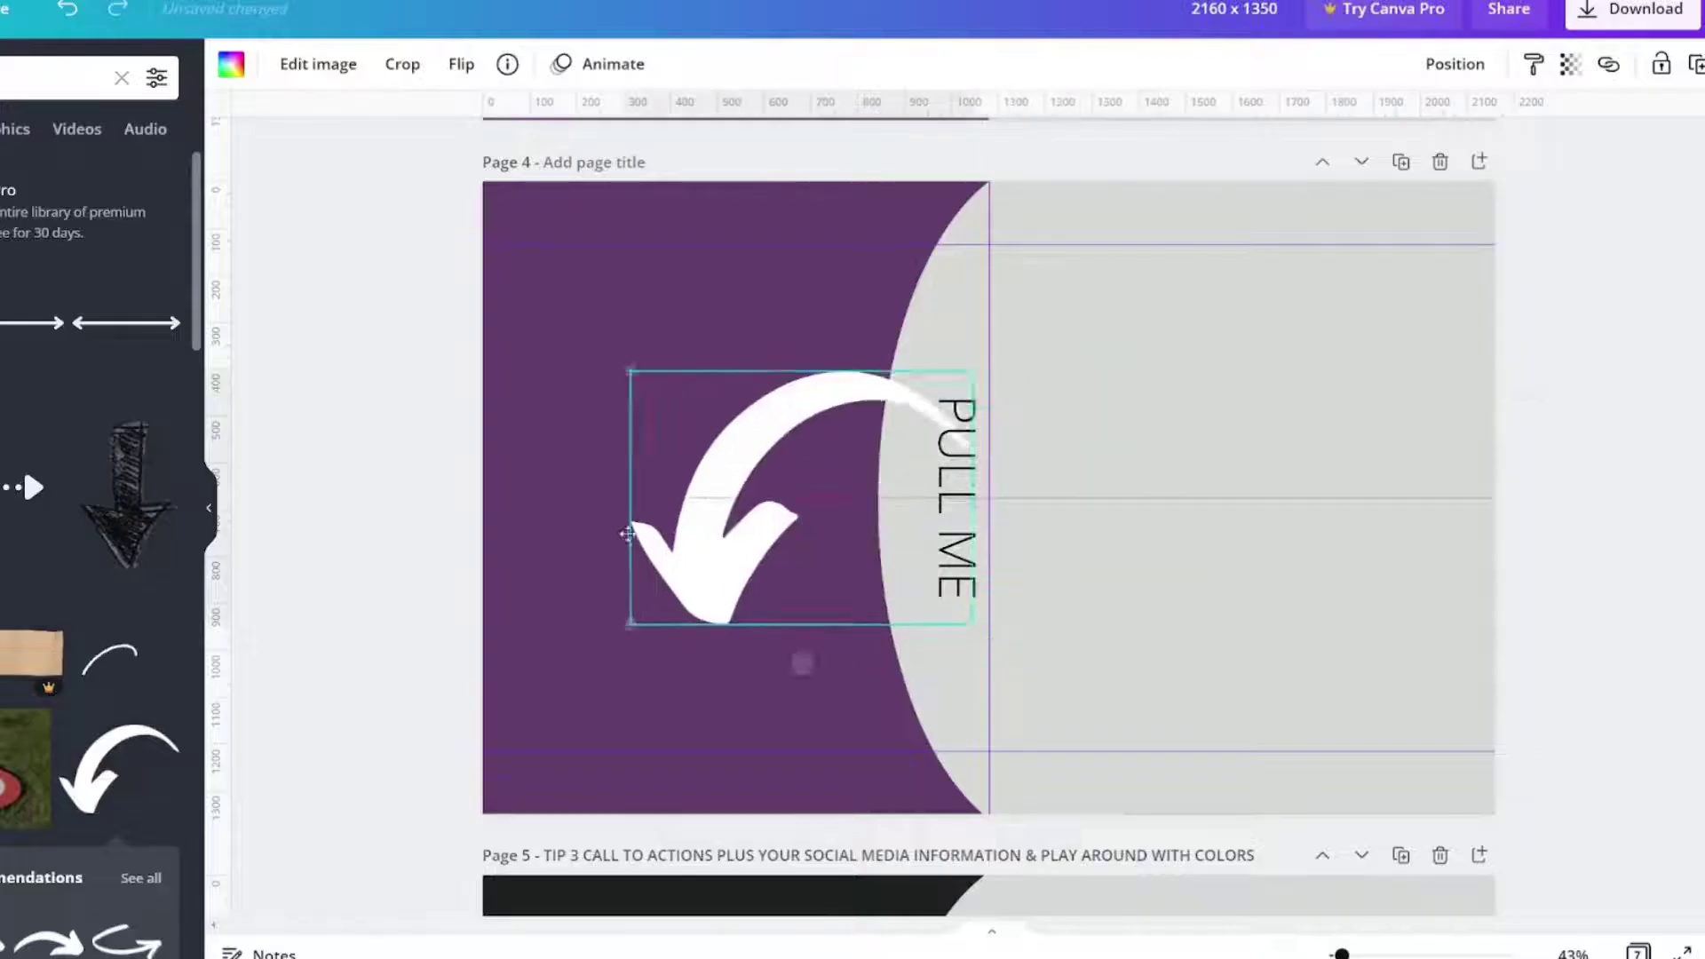
drag(627, 533, 530, 533)
drag(704, 662, 1033, 704)
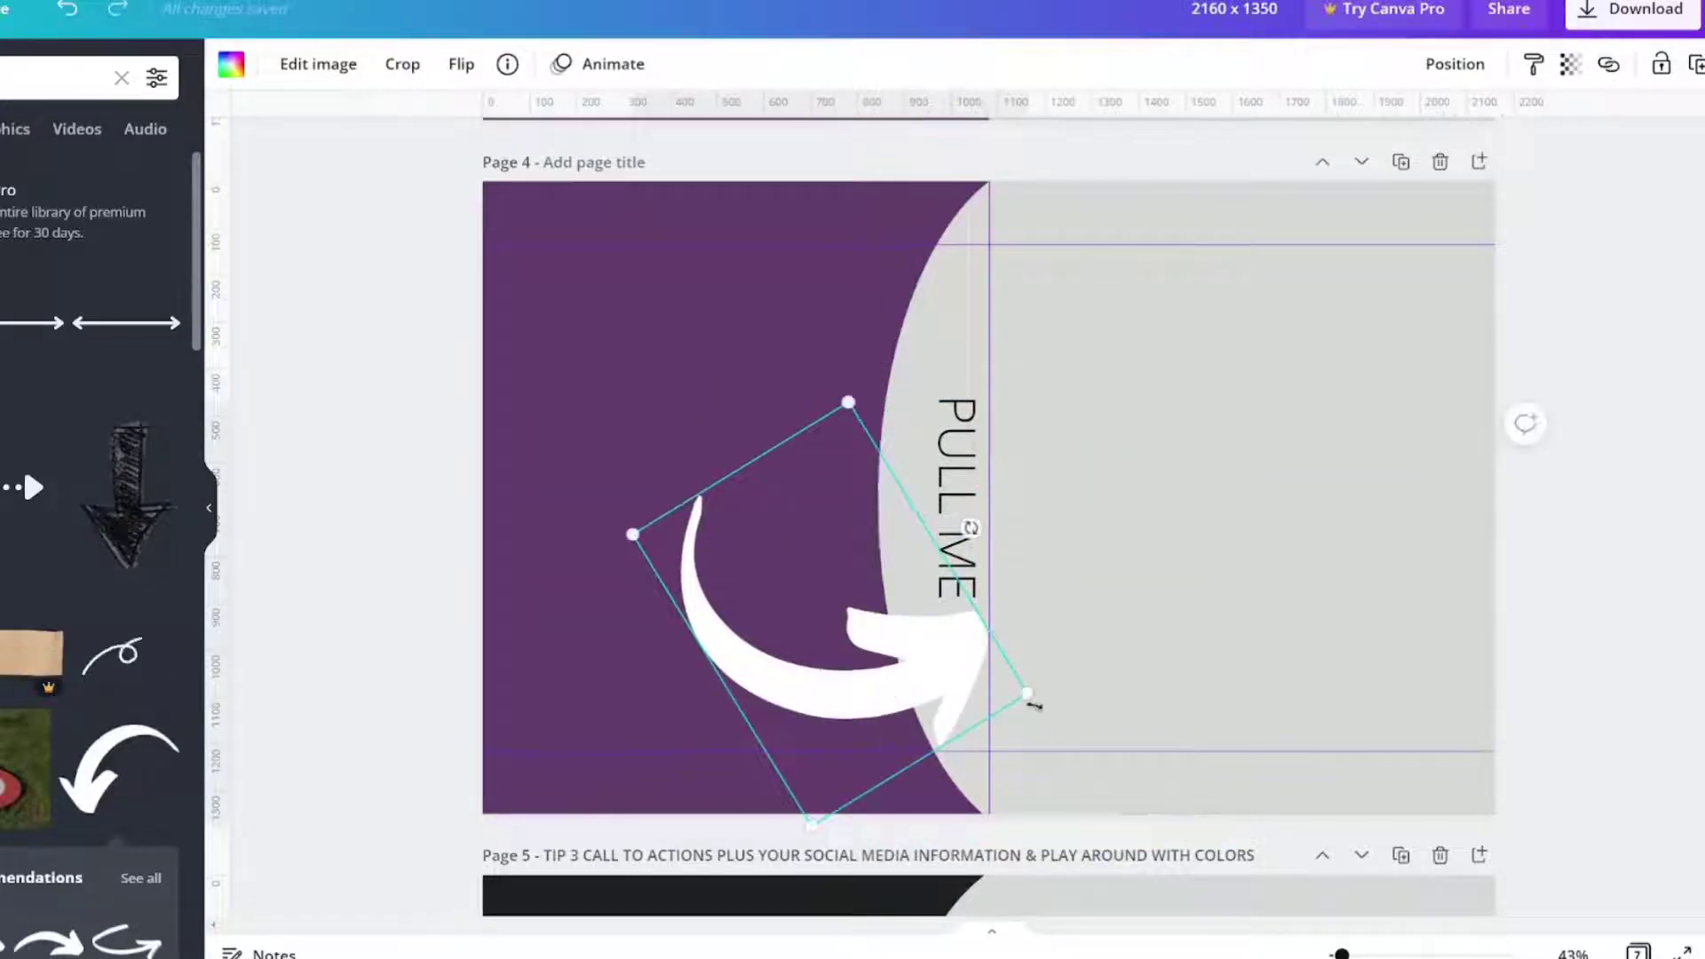
Recolor the curved arrow graphic on page 4 black
click(231, 64)
click(37, 178)
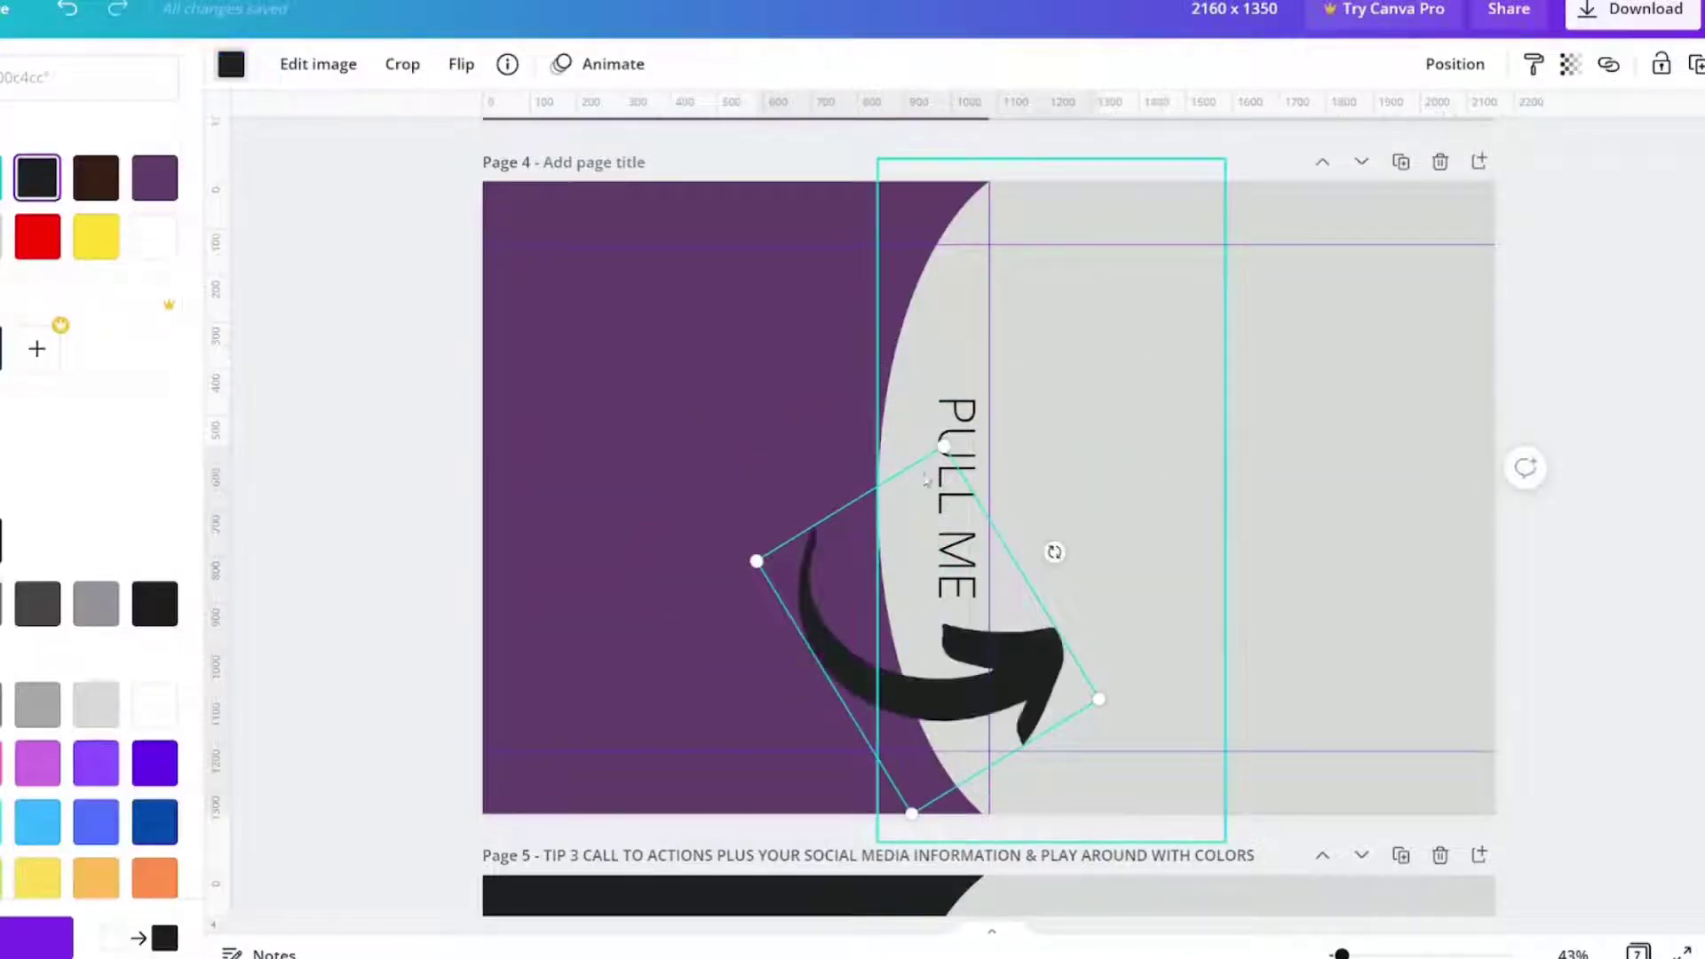
click(959, 444)
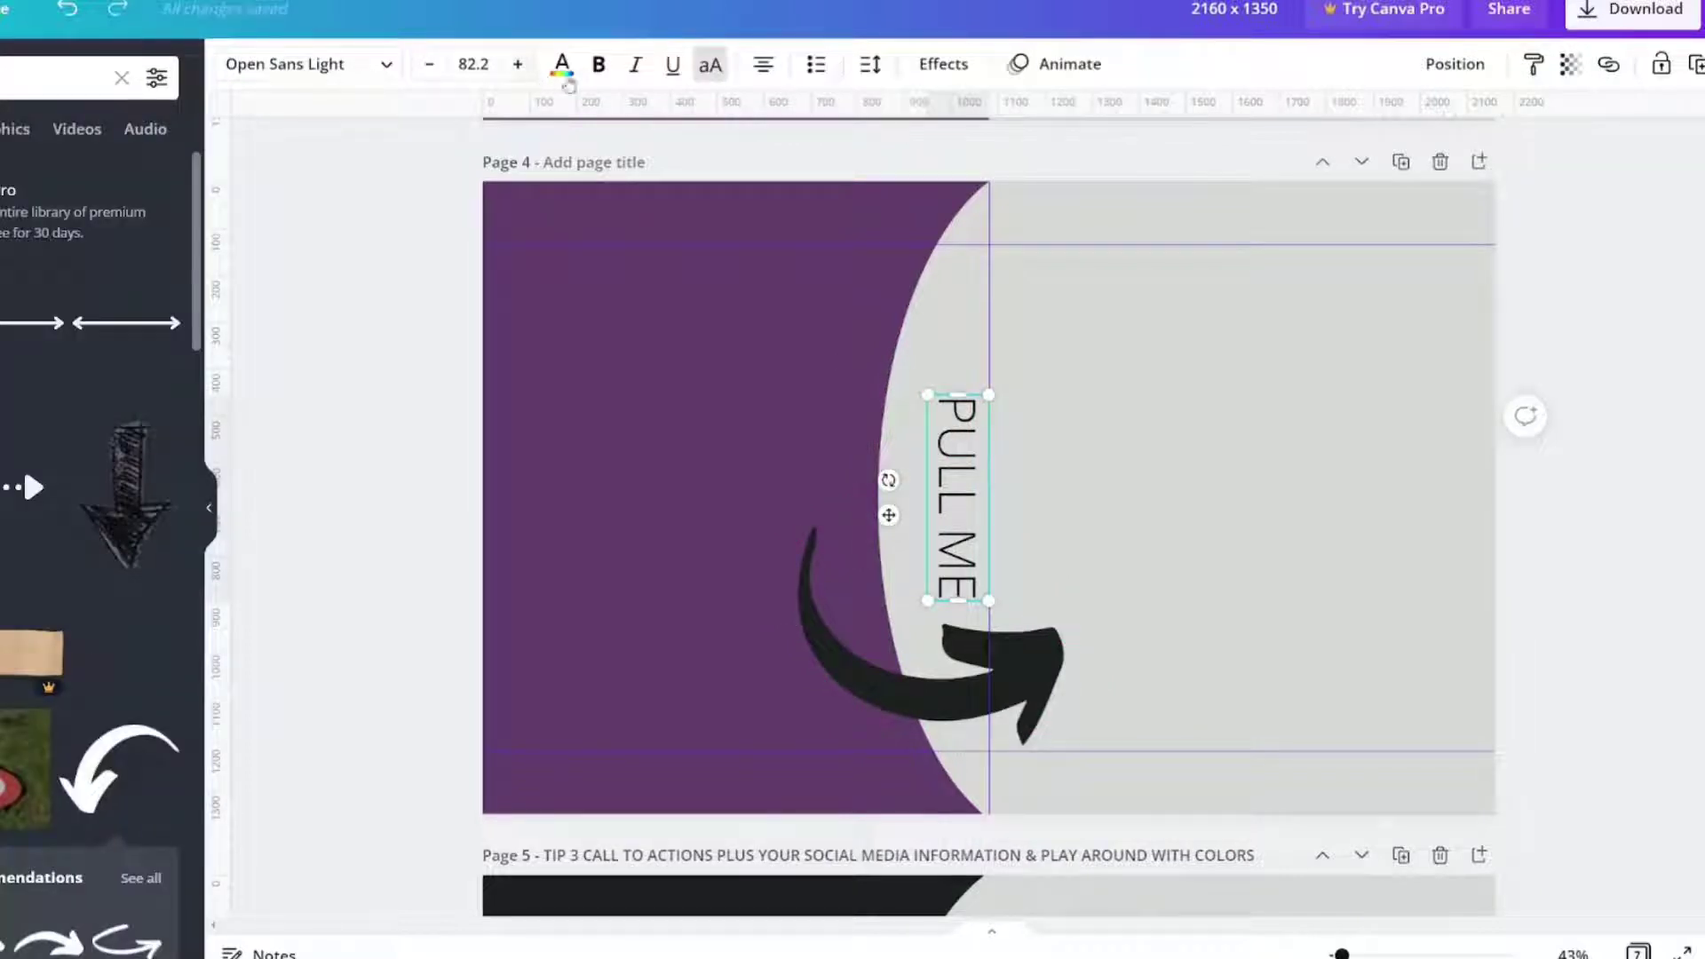
Move the "WORDS THAT GRAB ATTN" heading from page 3 onto page 4's purple area, and shift the black arrow further left
click(685, 406)
scroll(679, 413, up, 5)
drag(626, 314, 626, 734)
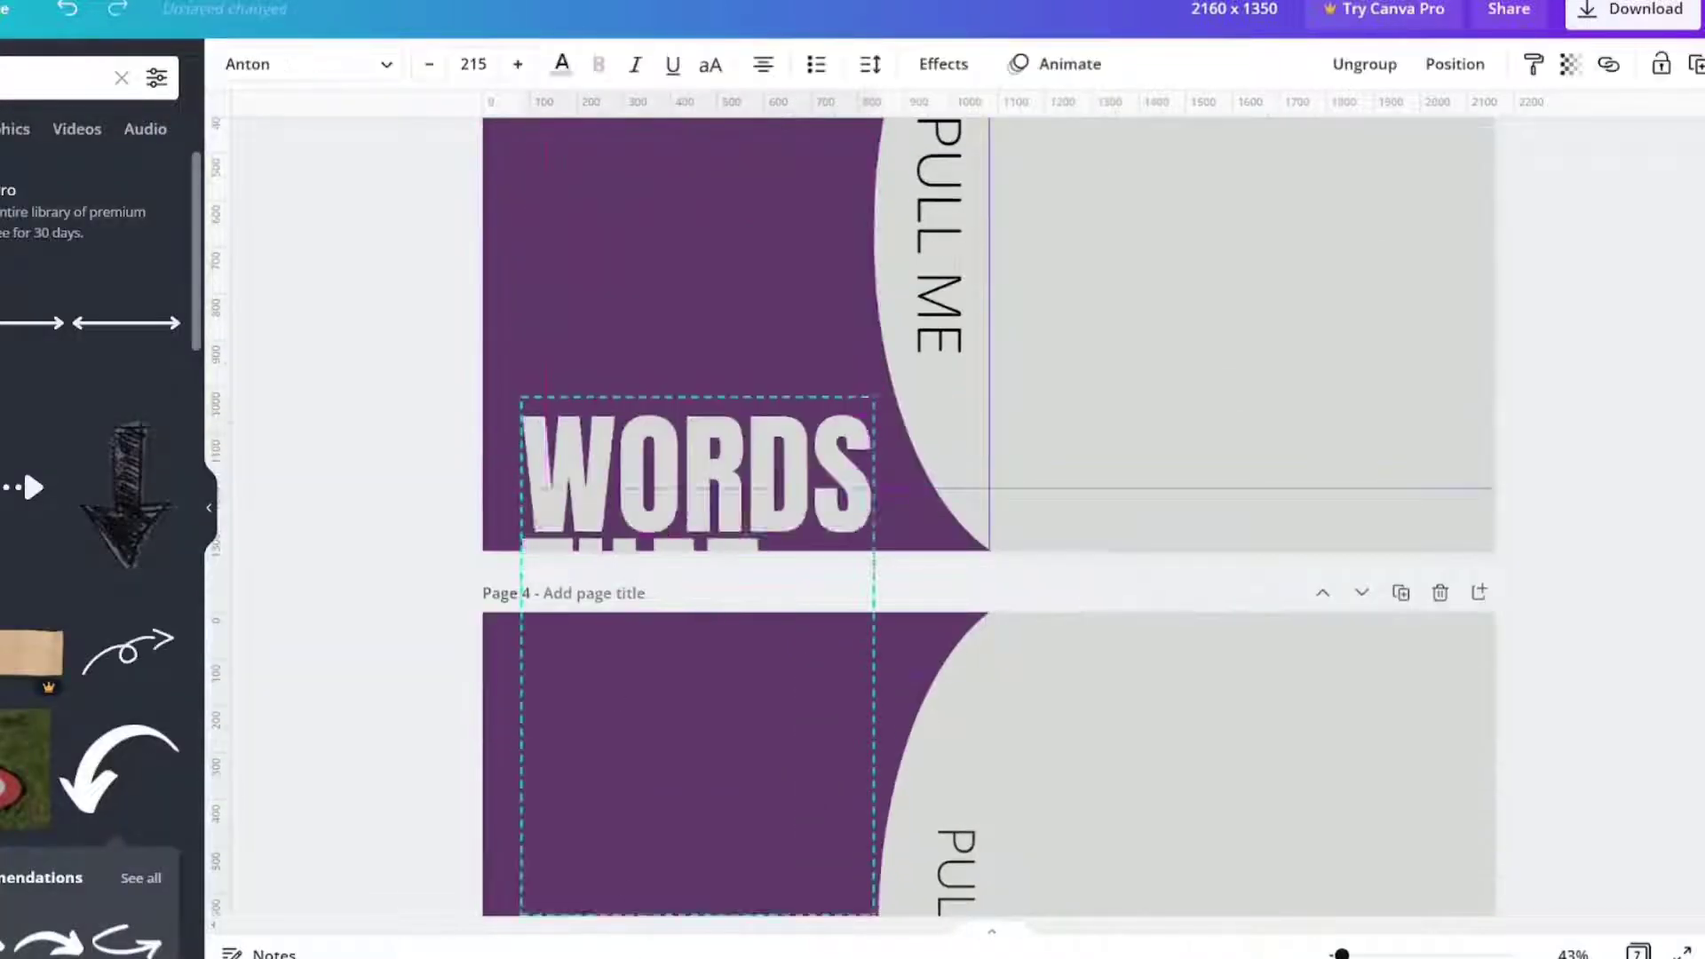
drag(630, 515, 630, 801)
scroll(630, 801, down, 4)
drag(622, 679, 626, 674)
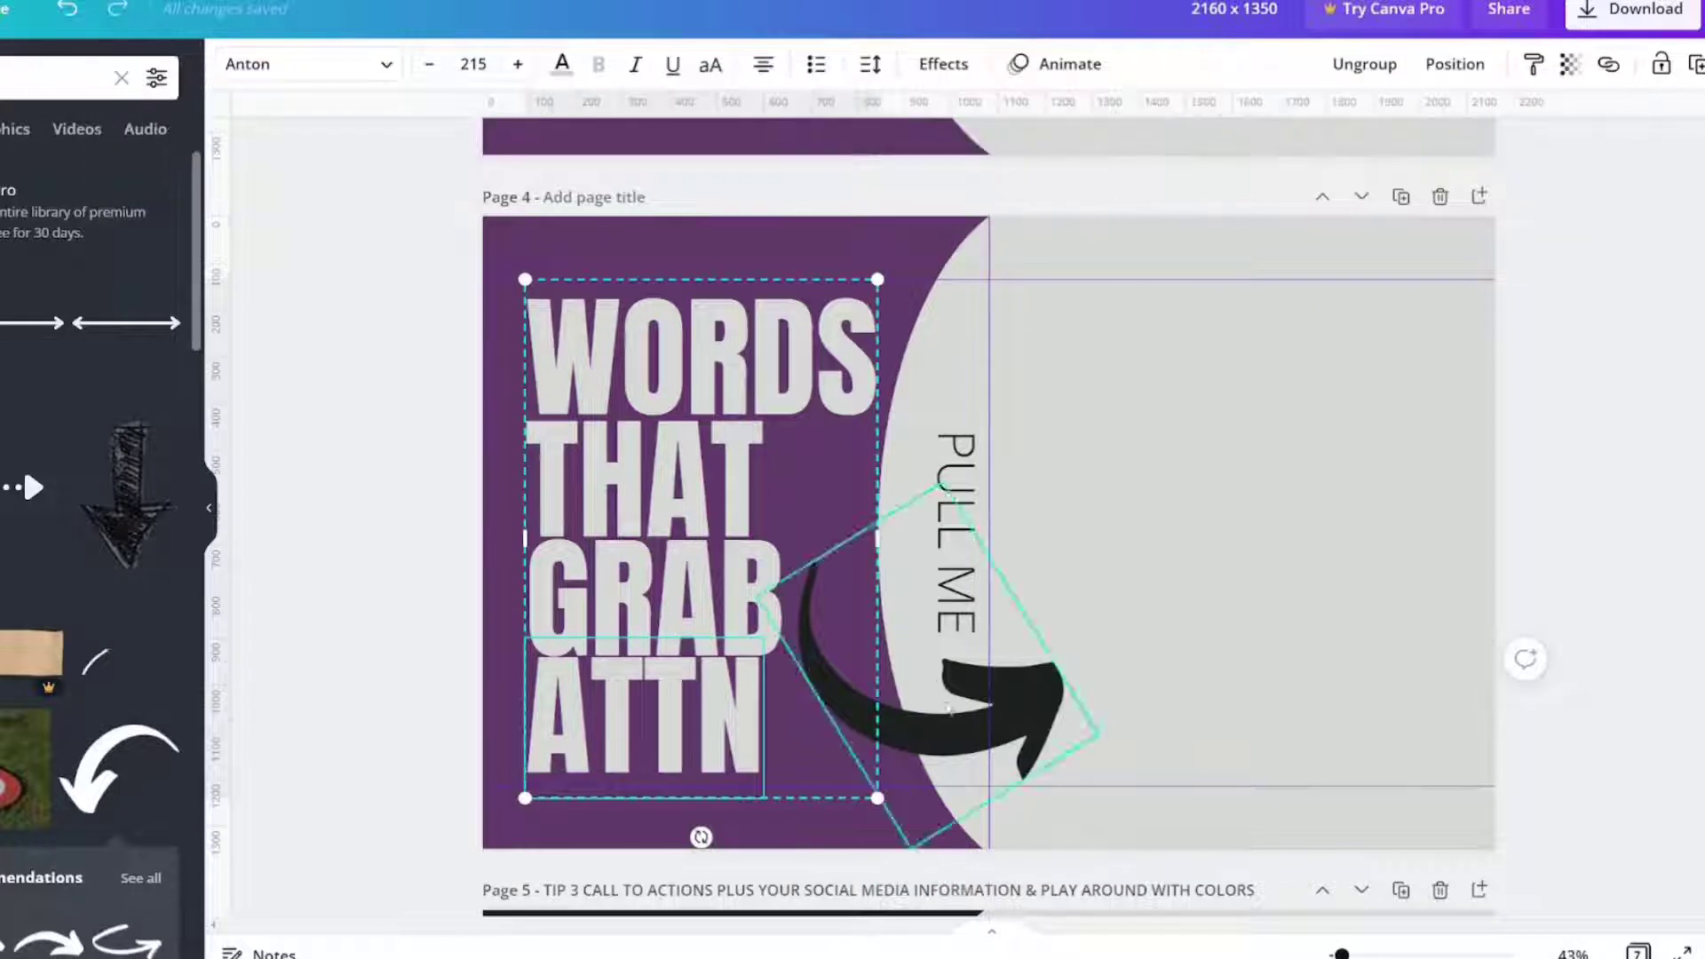
click(1034, 711)
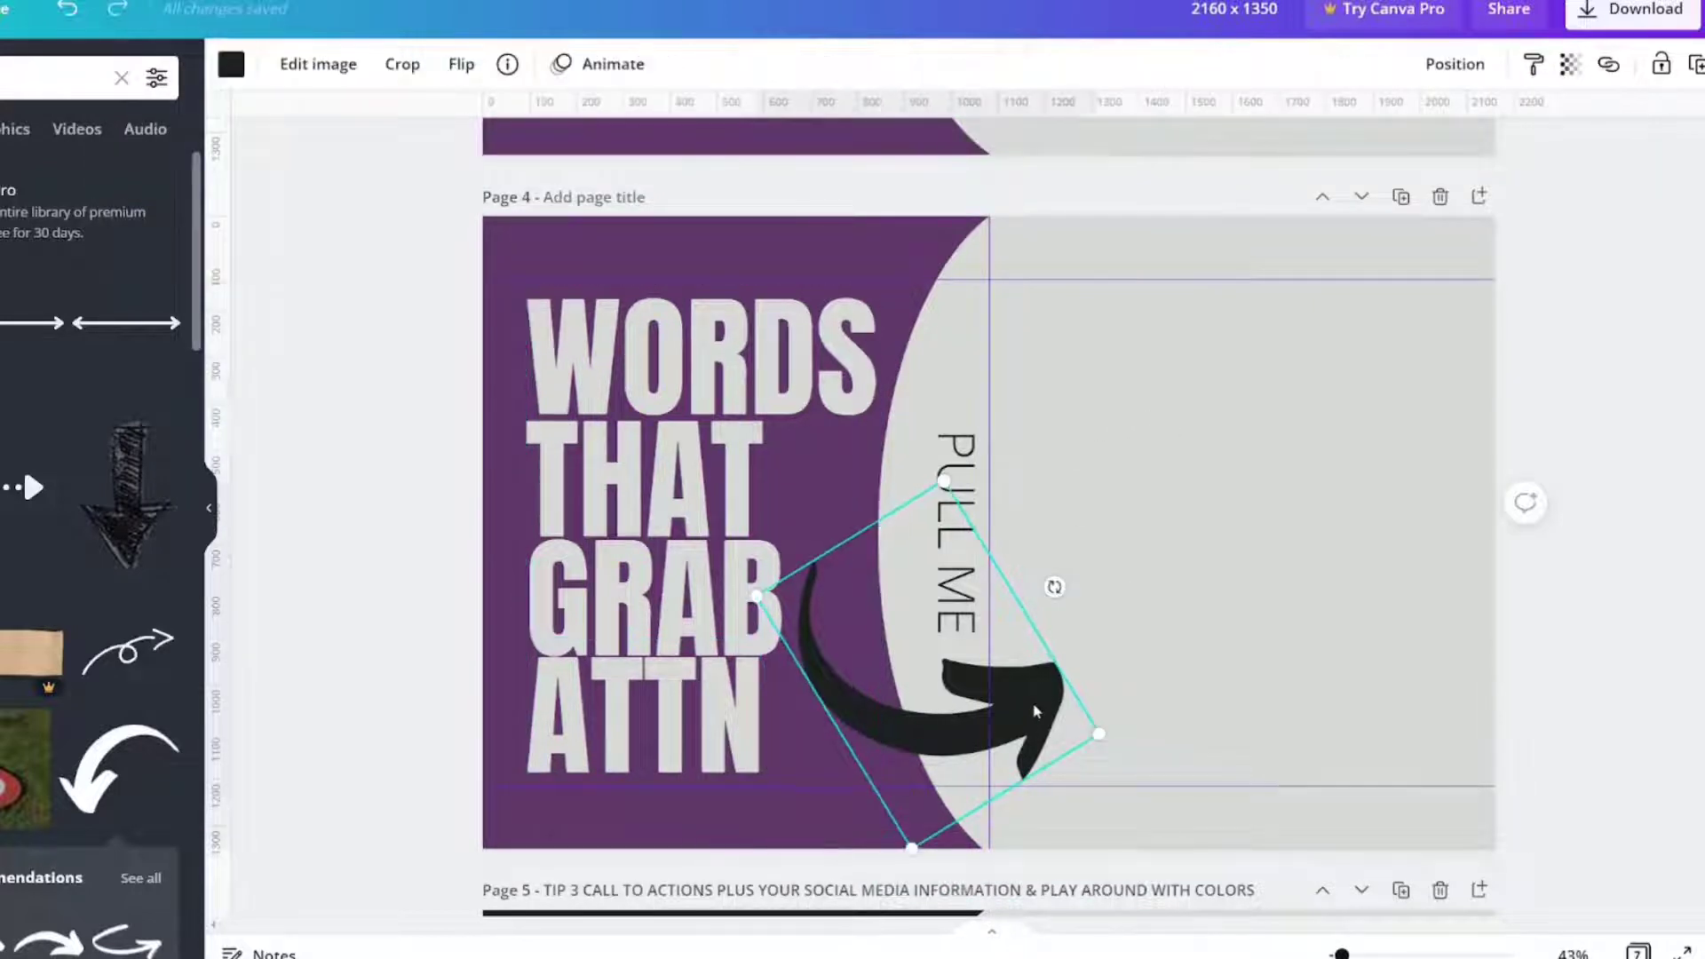
drag(1035, 710, 941, 697)
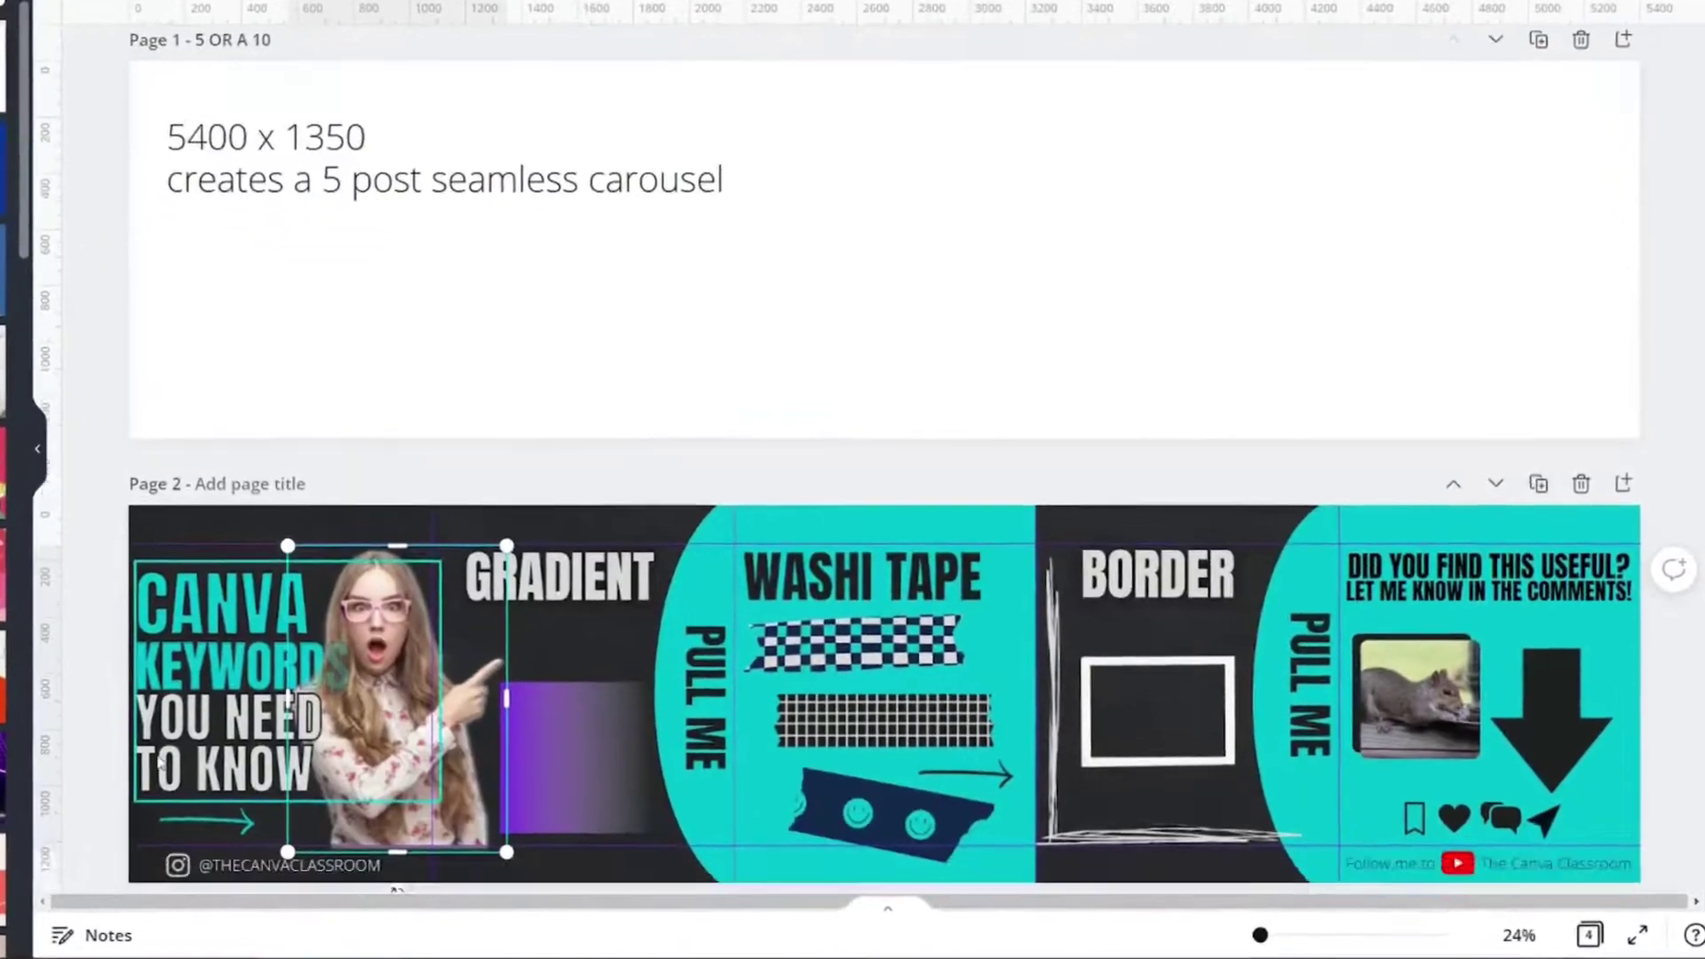
Download only page 2 of the 5400 x 1350 carousel design as a PNG
scroll(158, 761, down, 3)
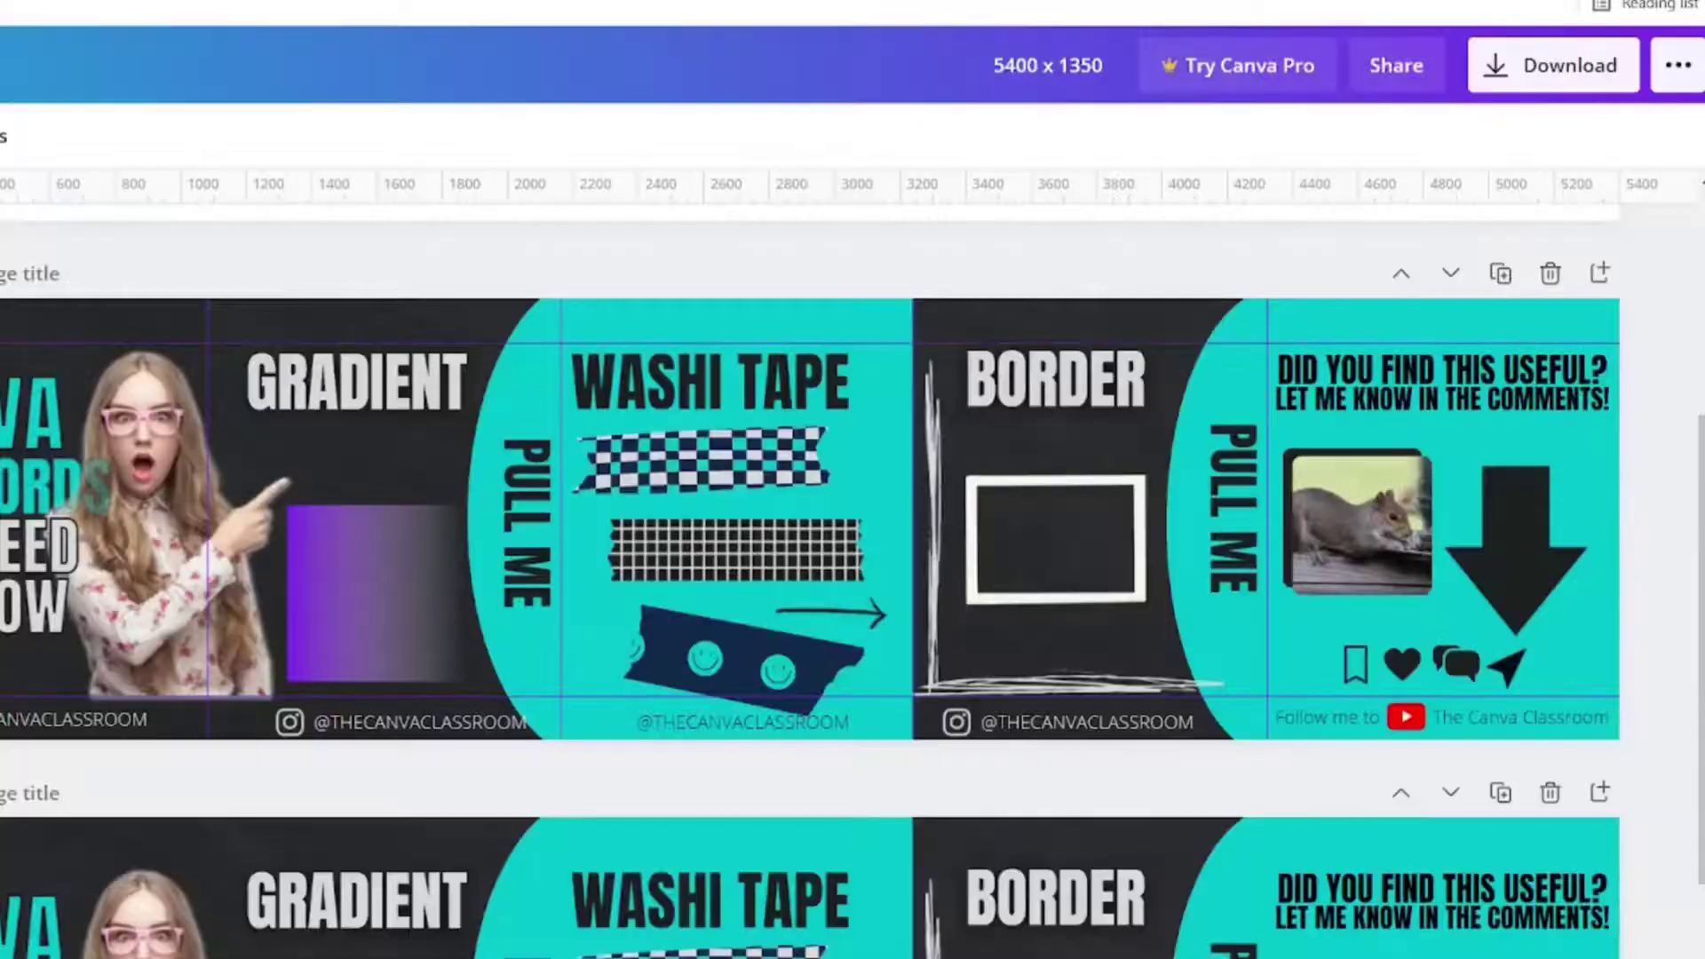
click(1553, 65)
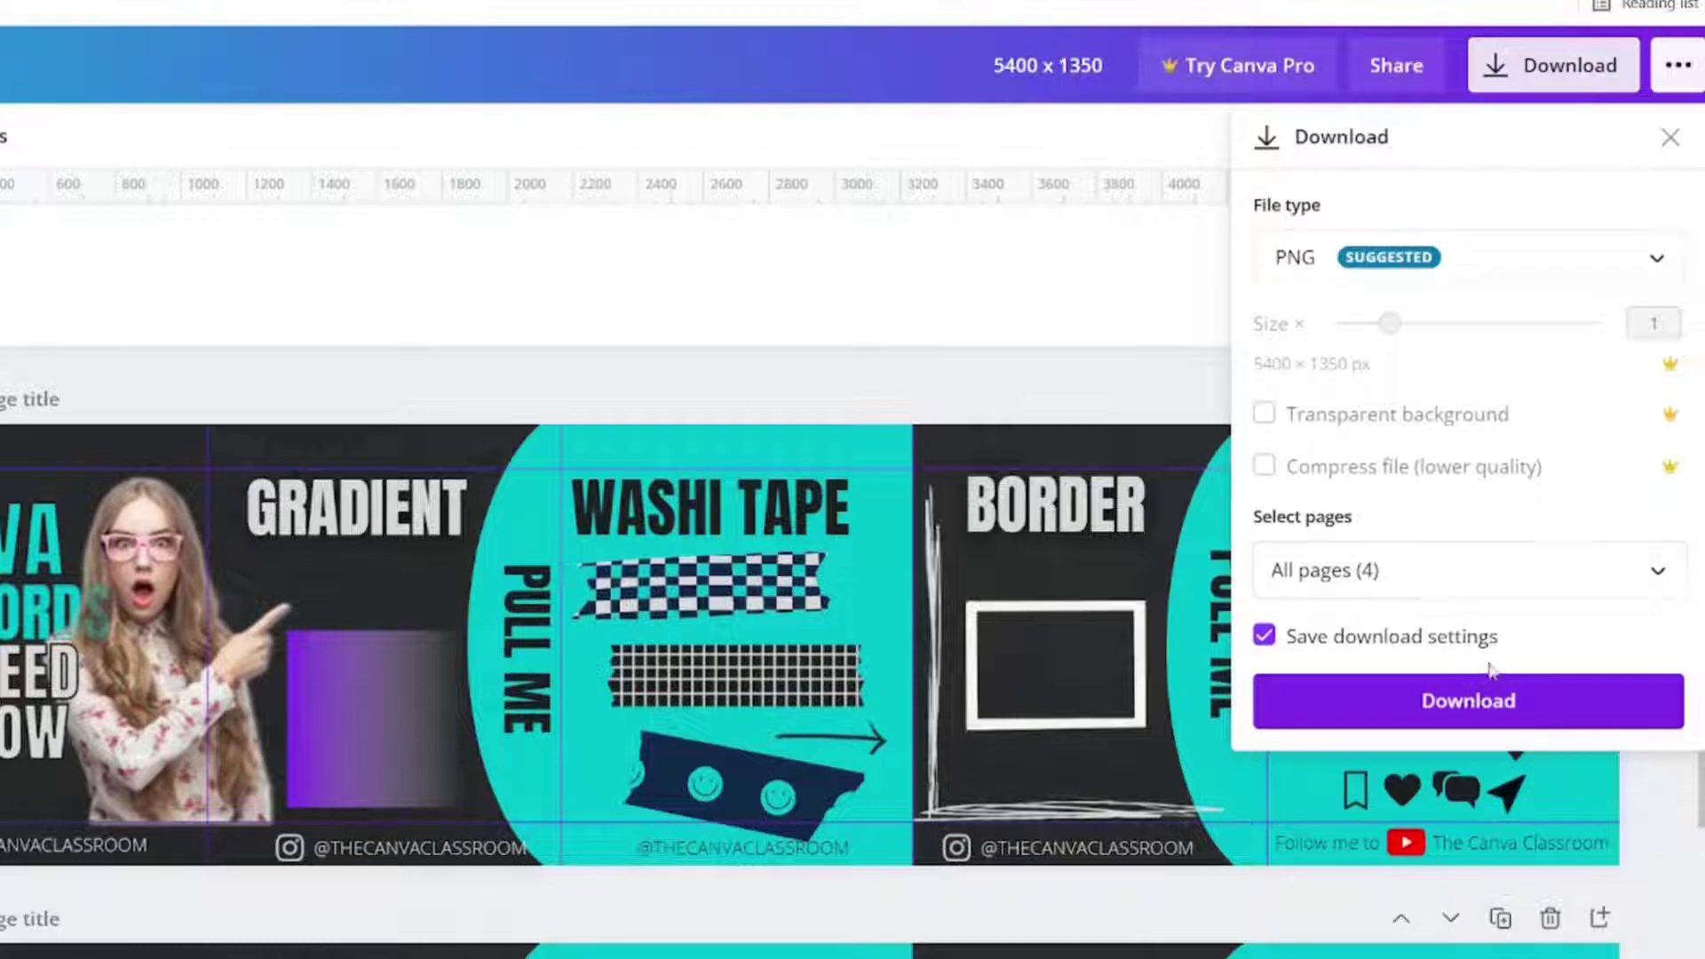
click(1655, 576)
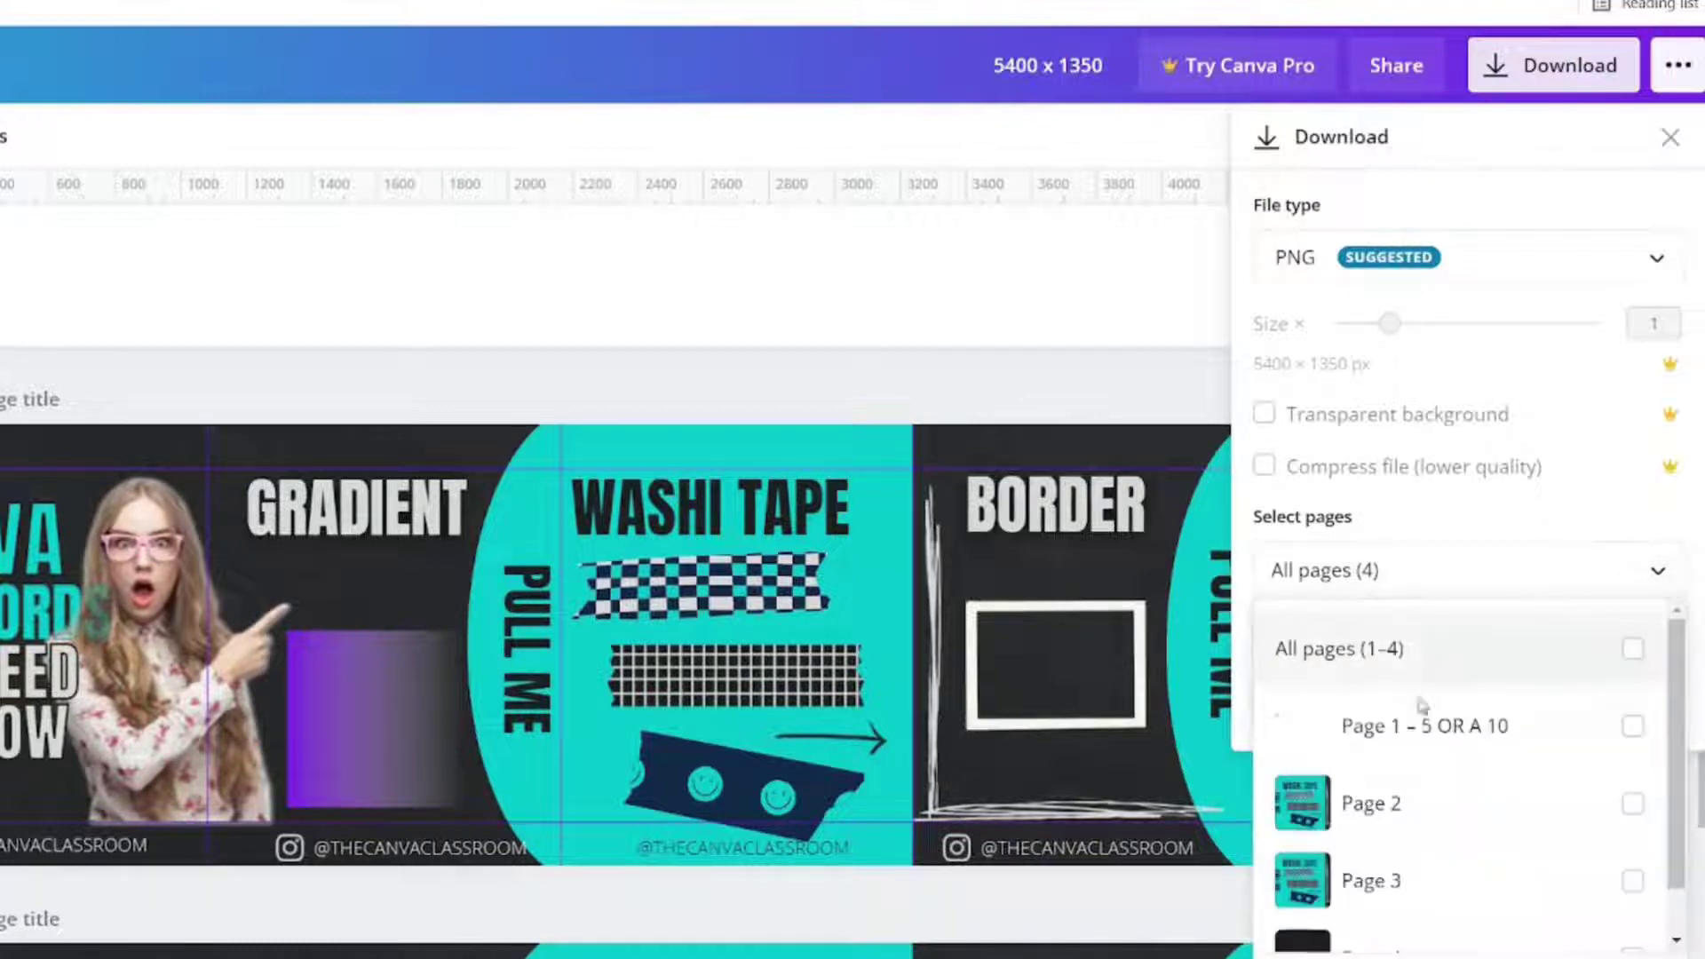
click(1394, 833)
click(1506, 708)
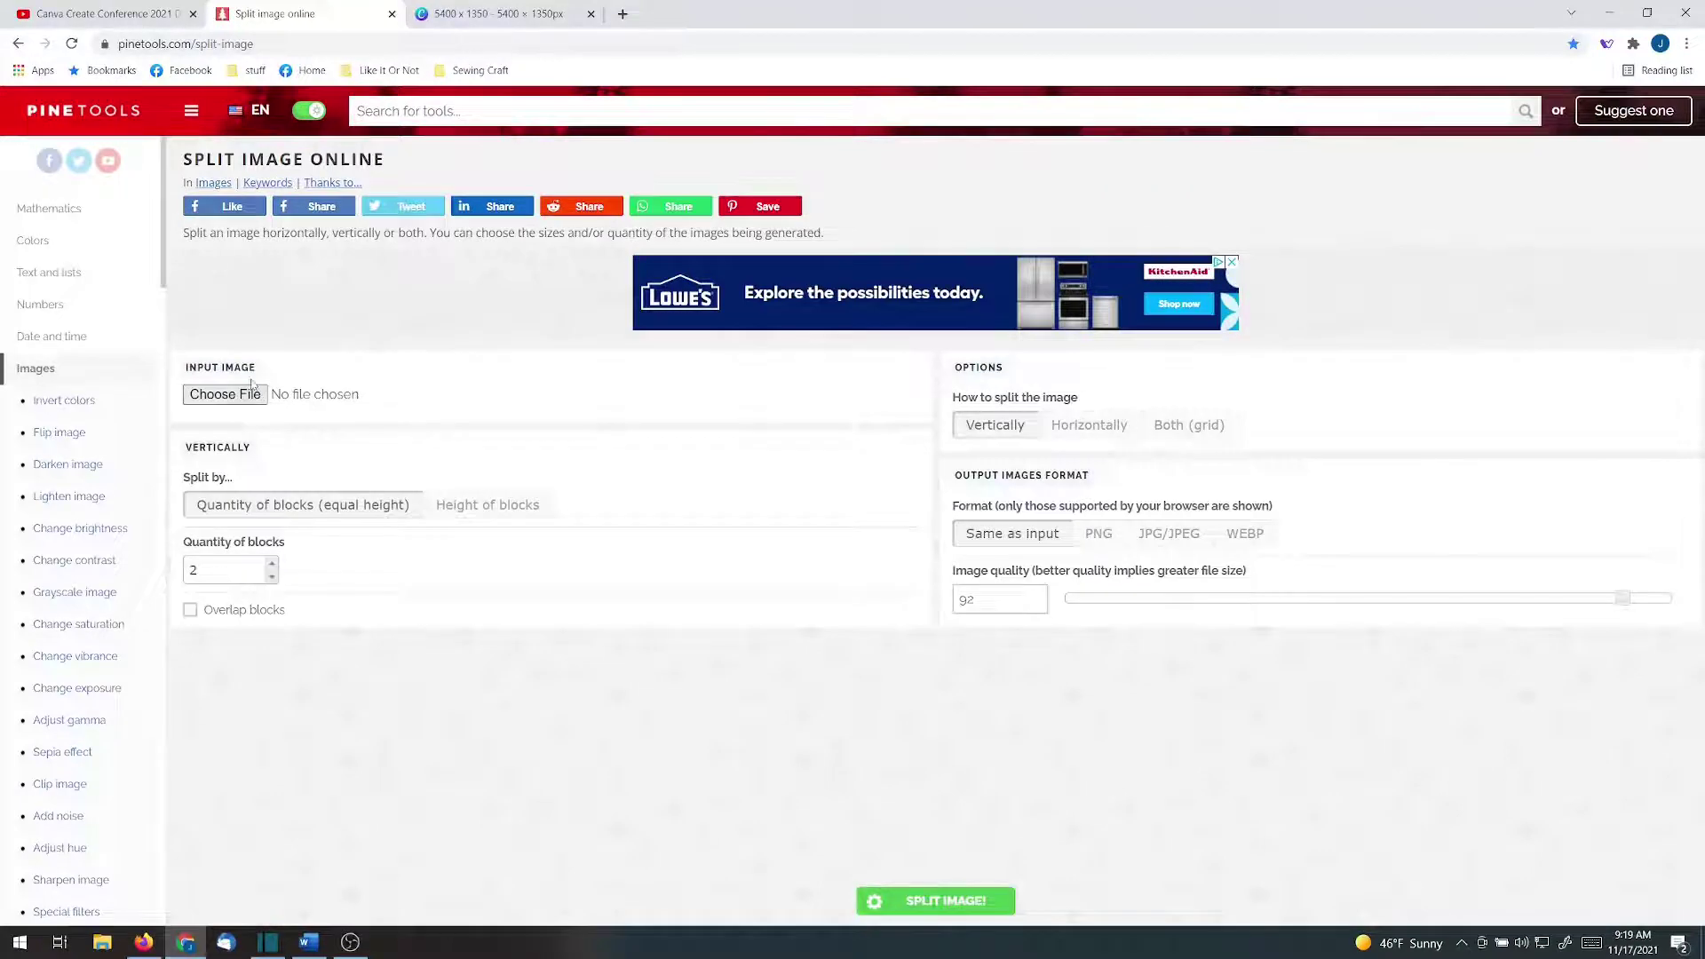
In PineTools Split Image, load 5400 x 1350.png and split it horizontally into 5 blocks of equal width
click(245, 396)
double_click(187, 152)
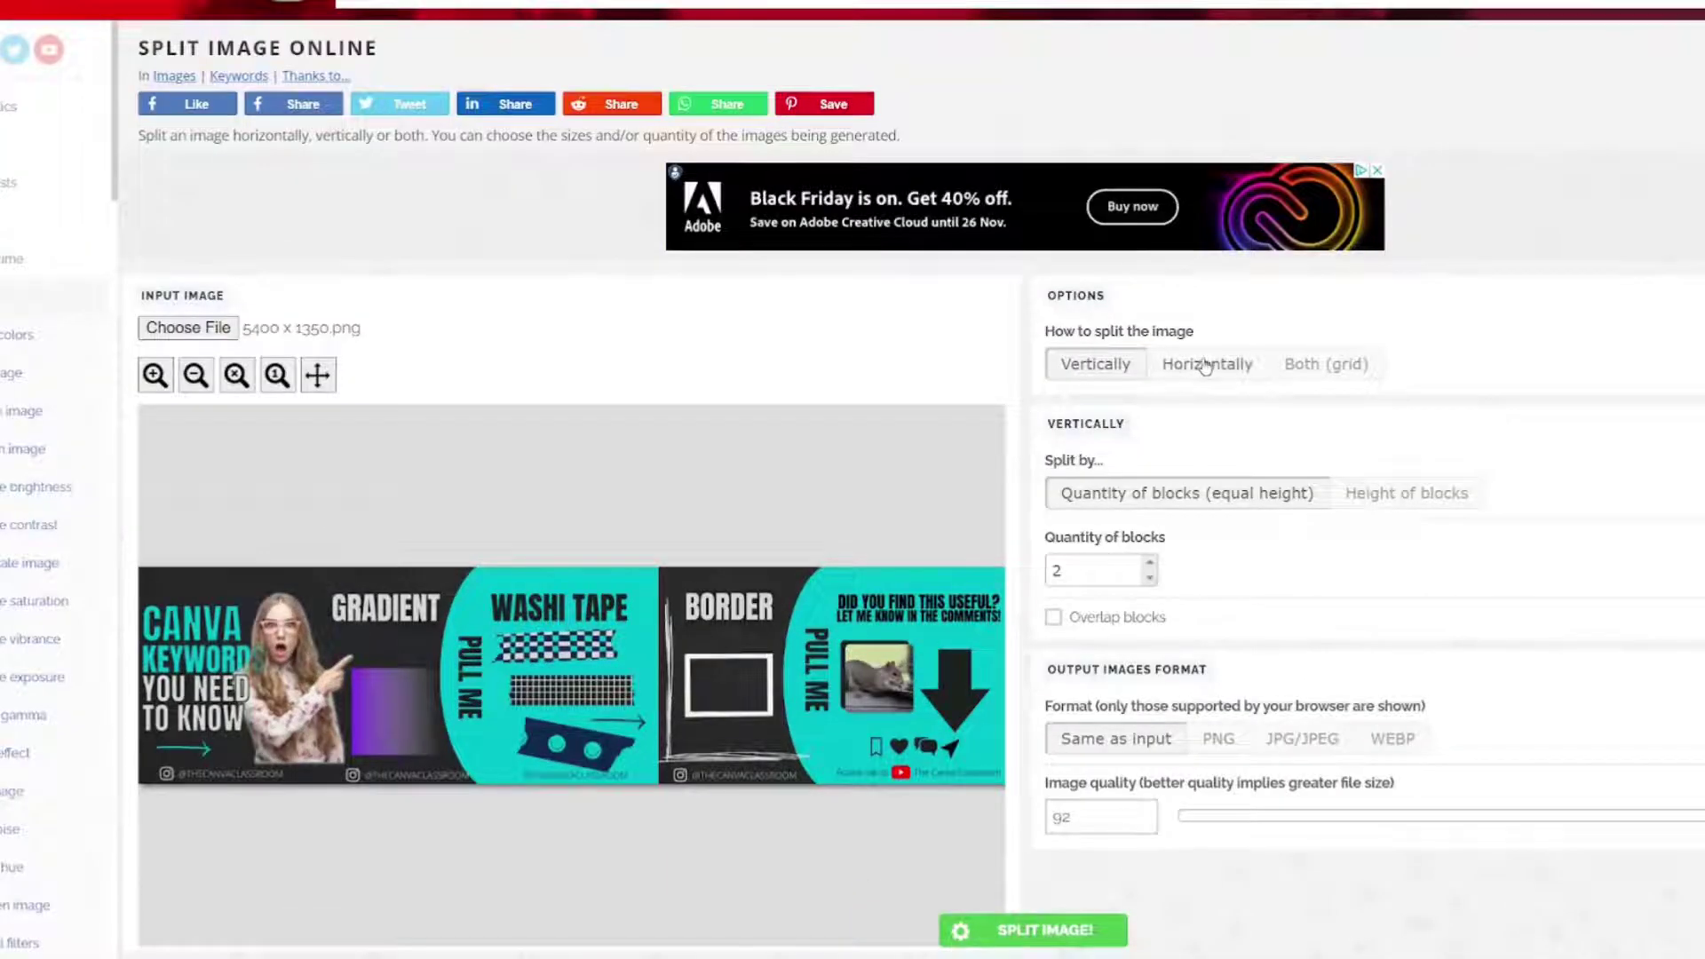
click(1206, 366)
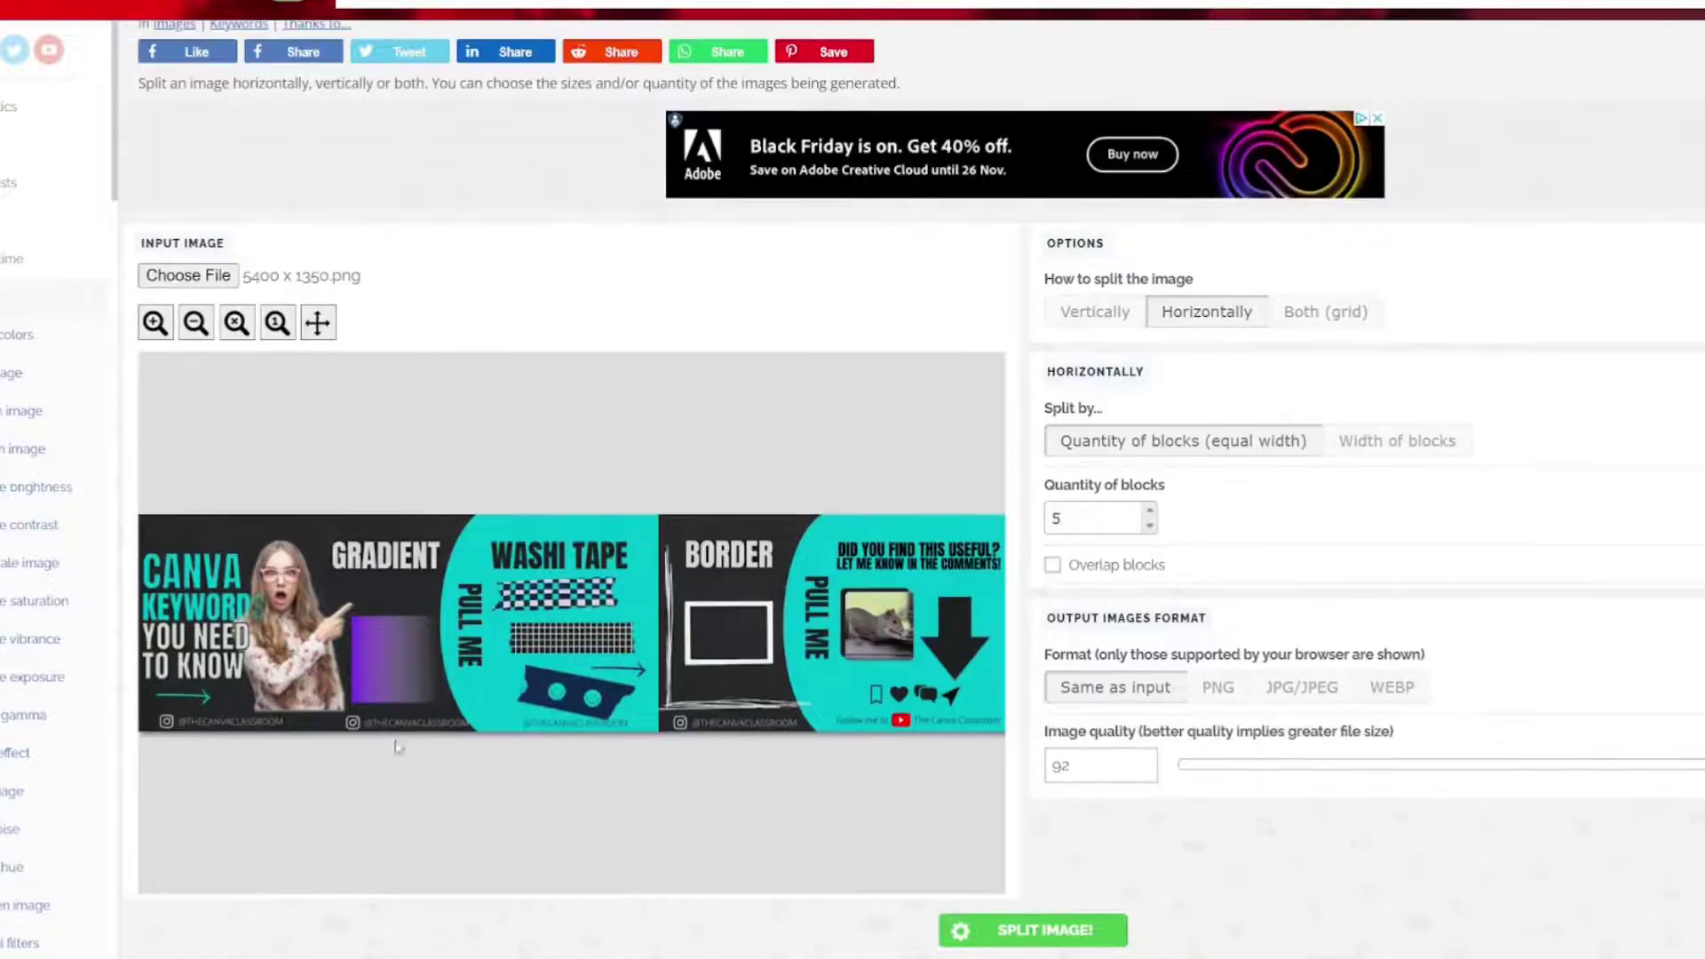
click(1077, 931)
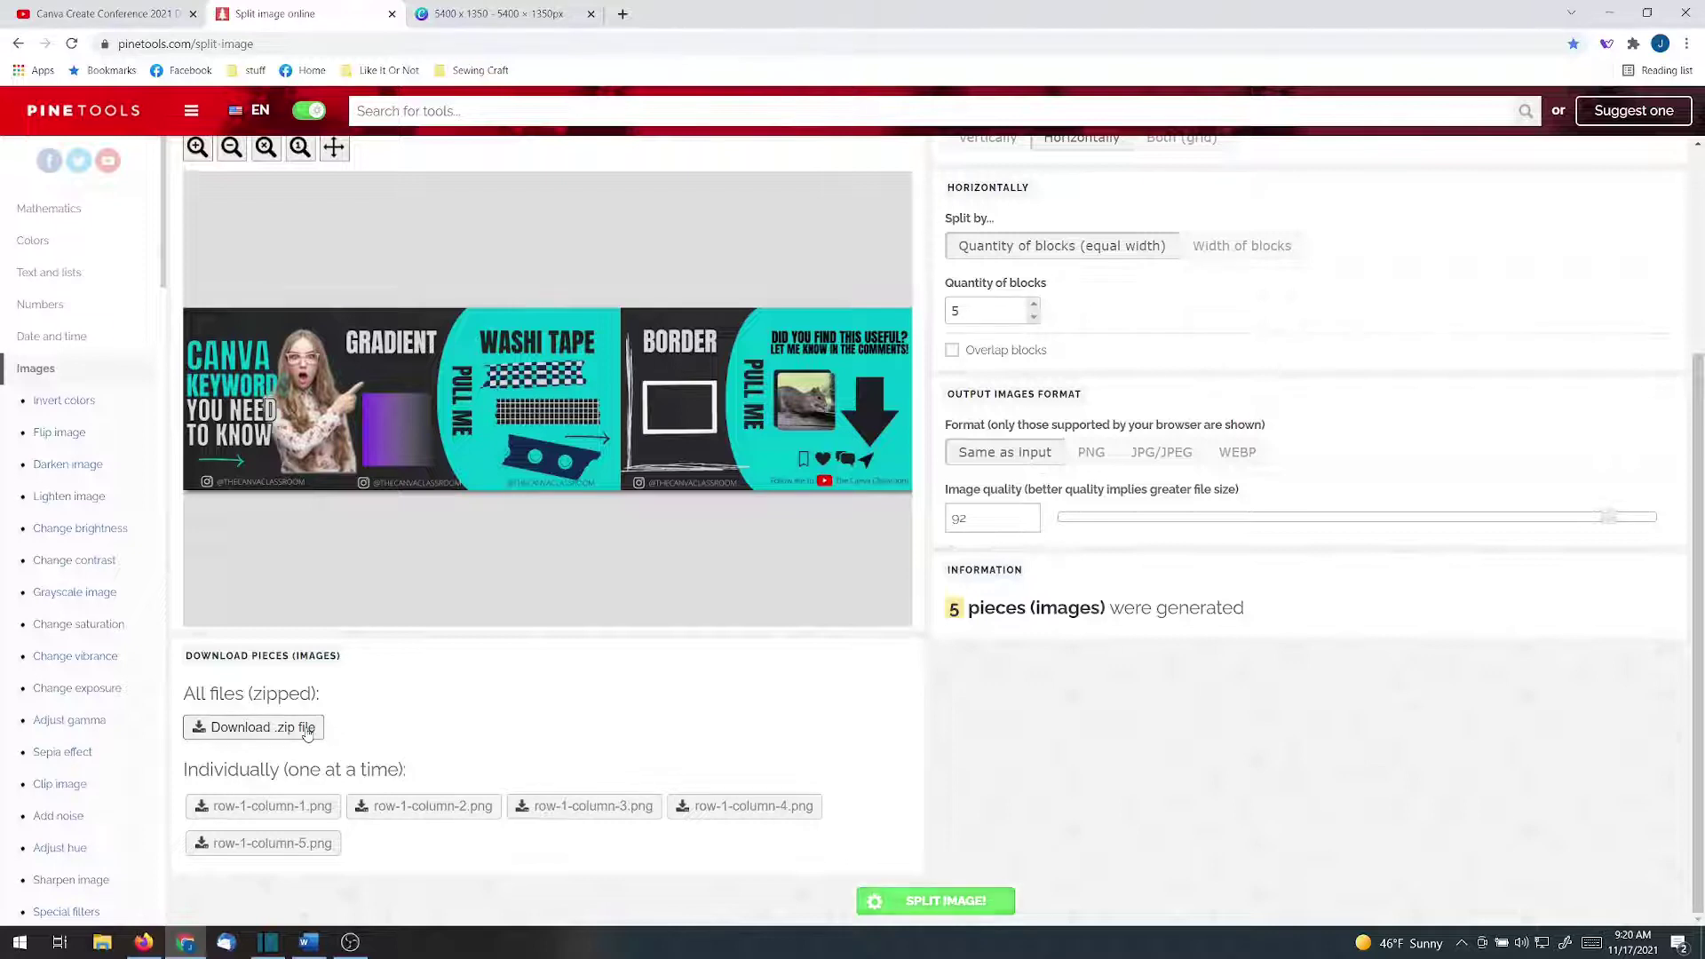
Download the five pieces row-1-column-1.png to row-1-column-5.png individually, and preview the first ones in the Photos app
click(270, 806)
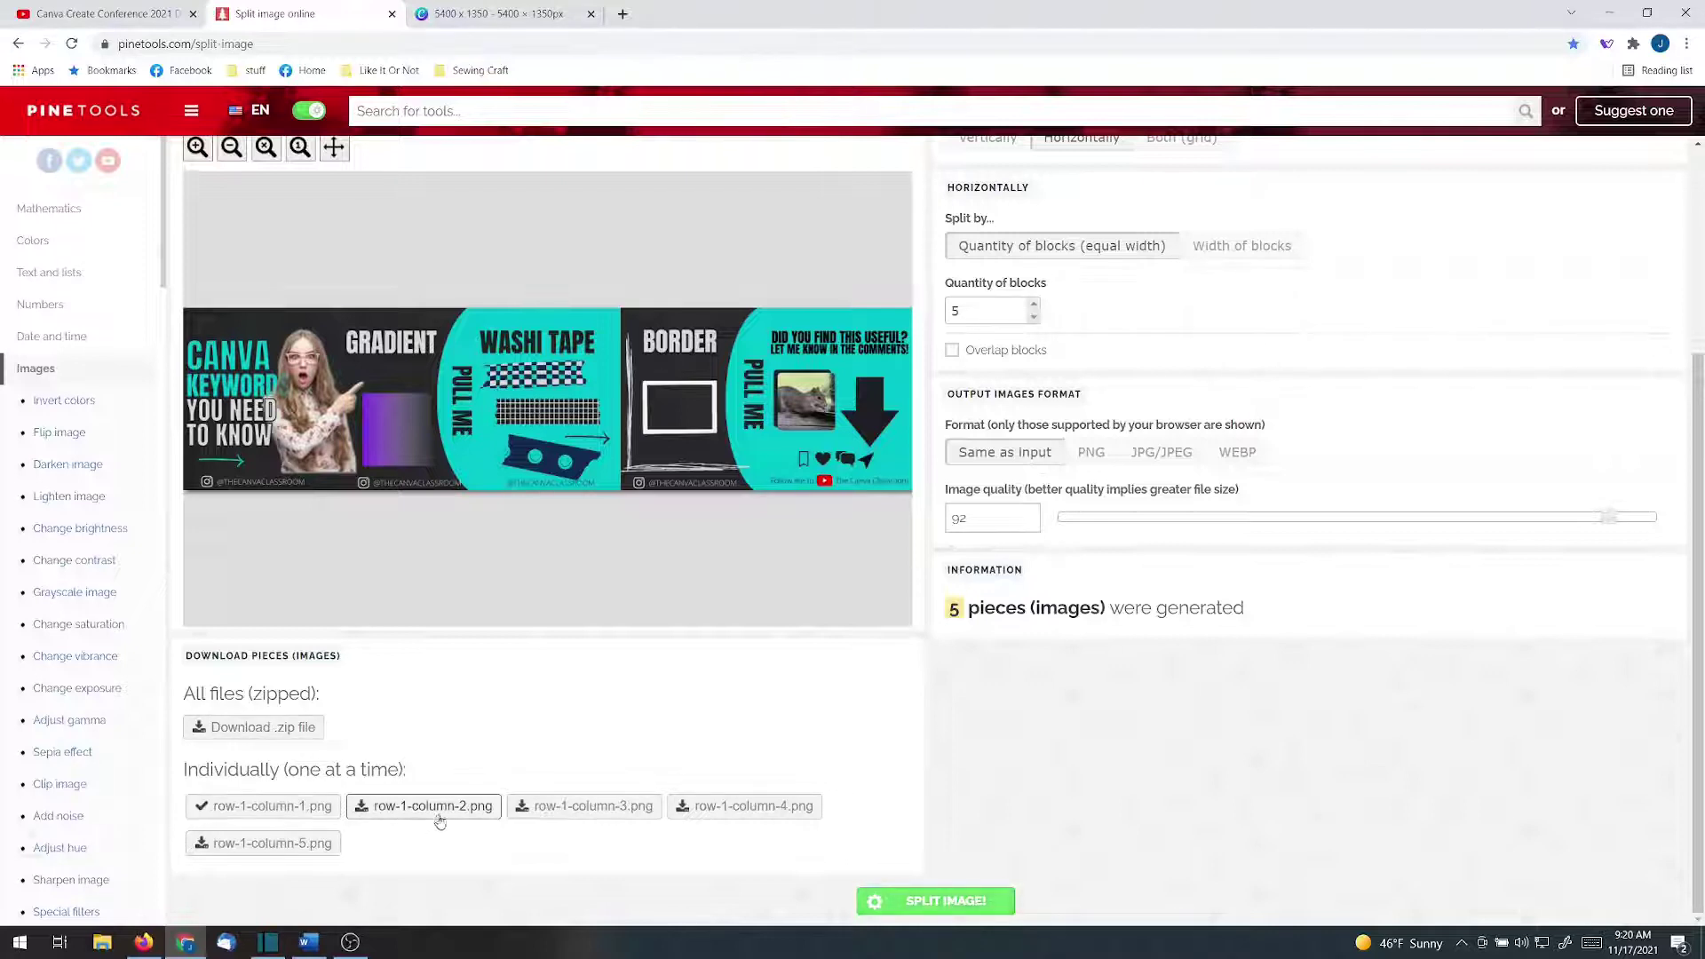
click(437, 807)
click(582, 806)
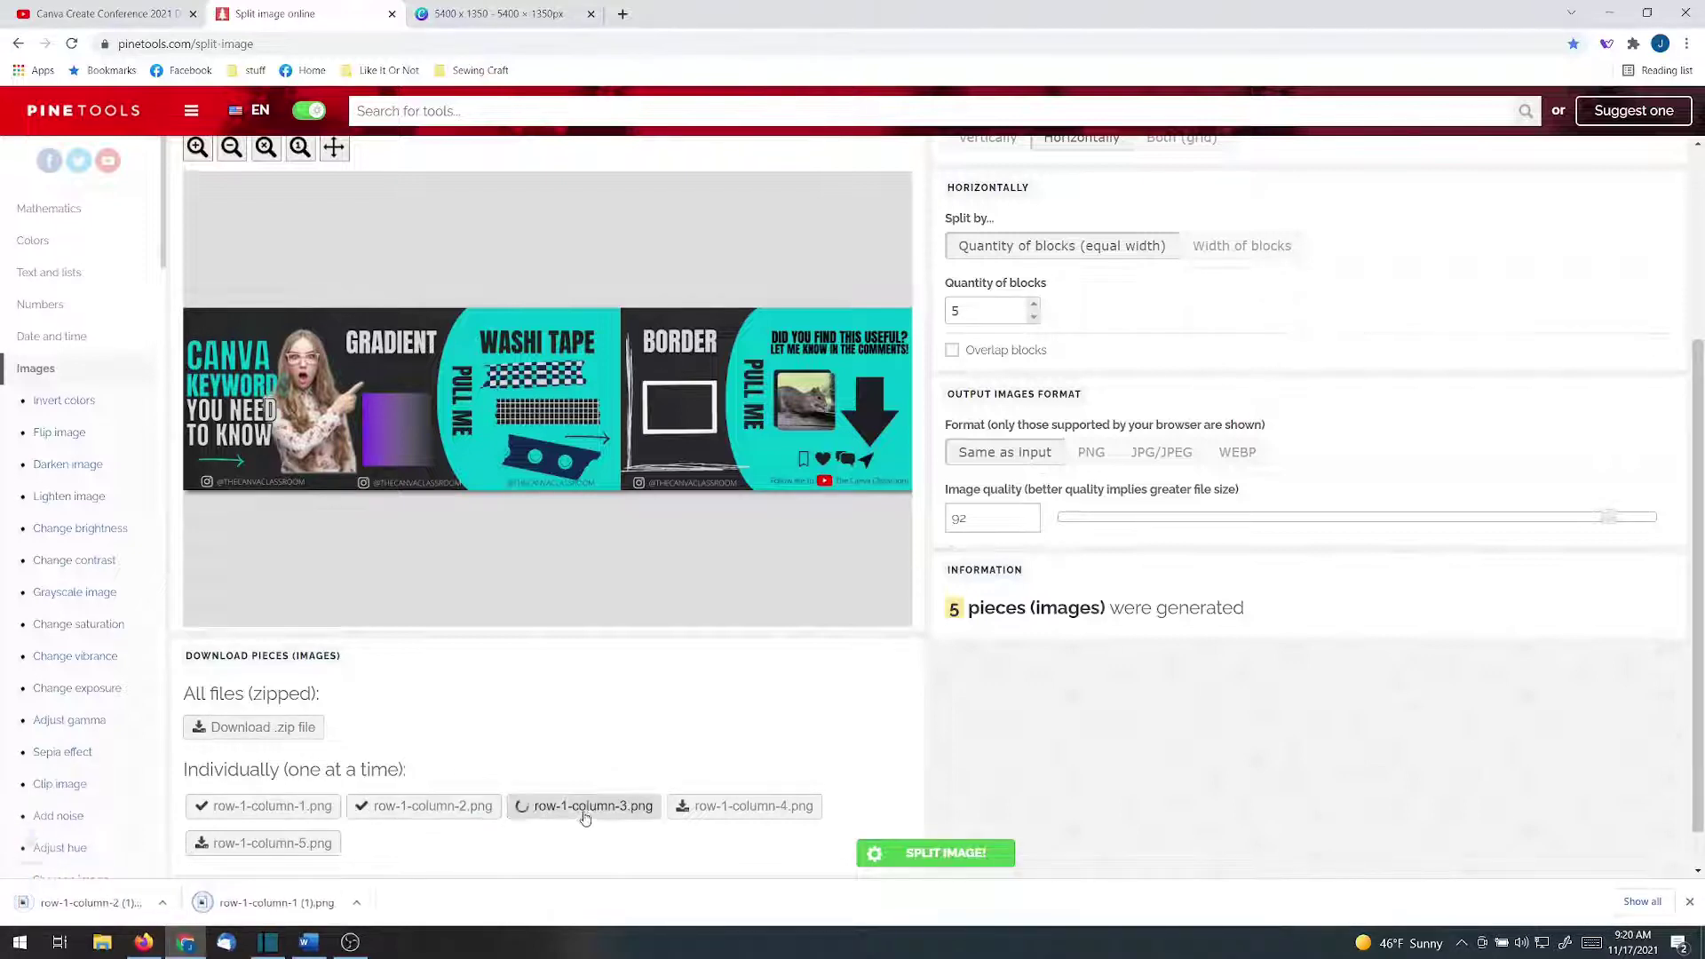
click(742, 806)
click(238, 842)
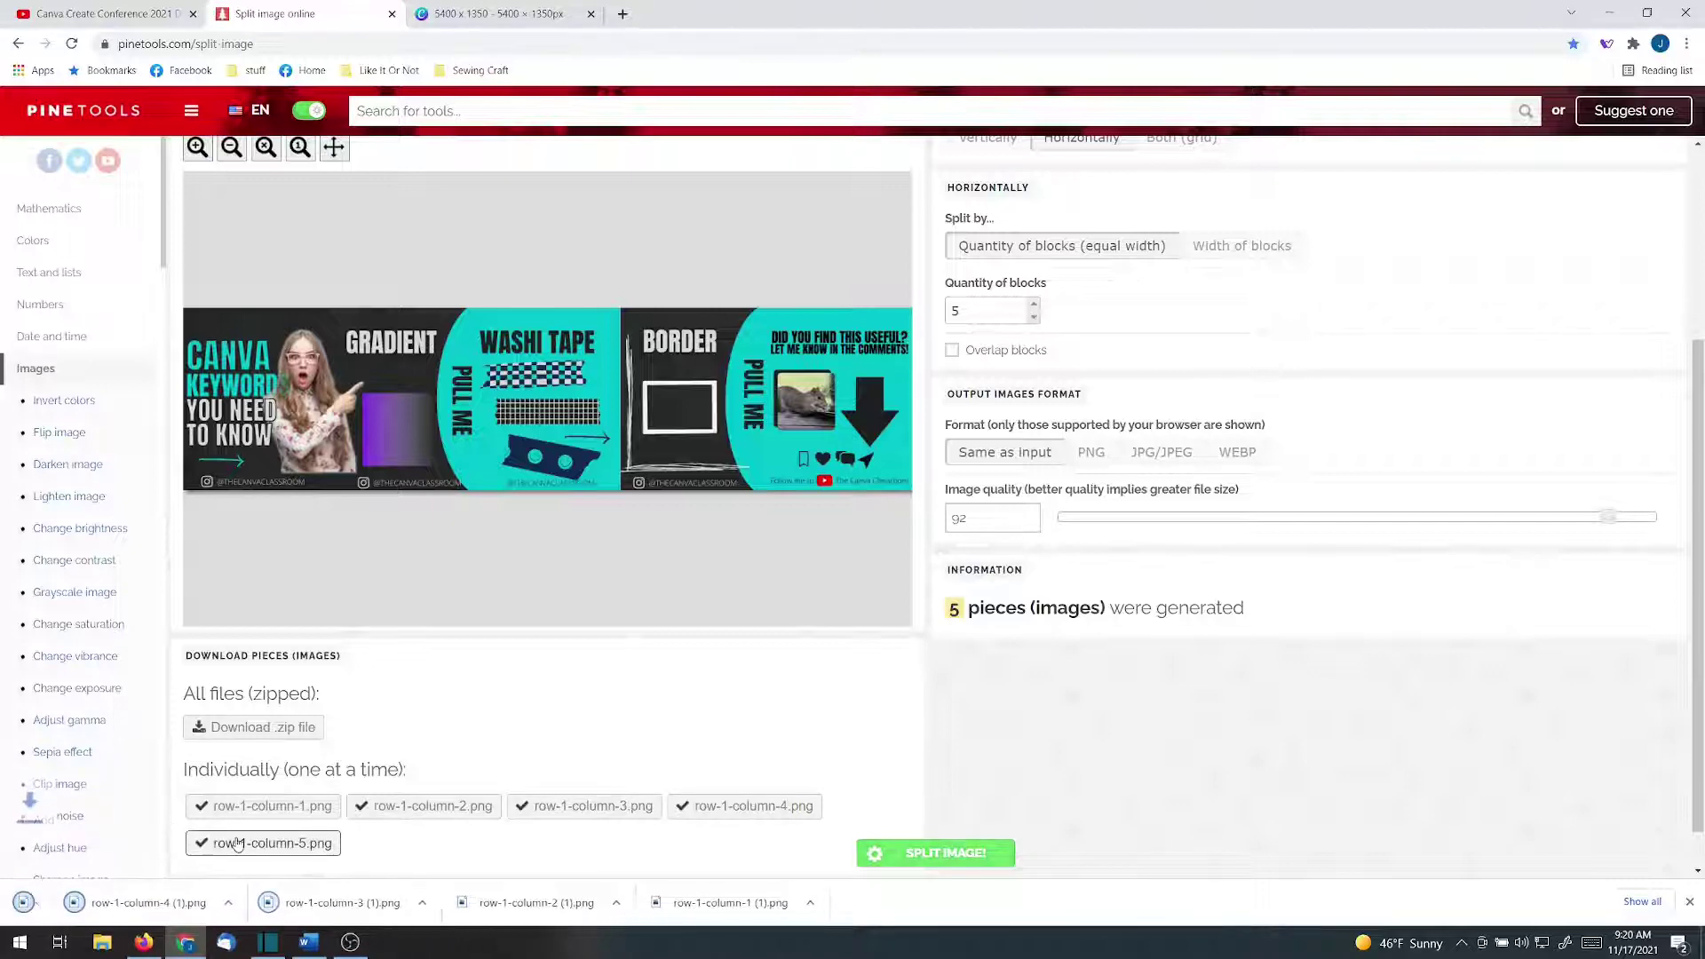
key(super+e)
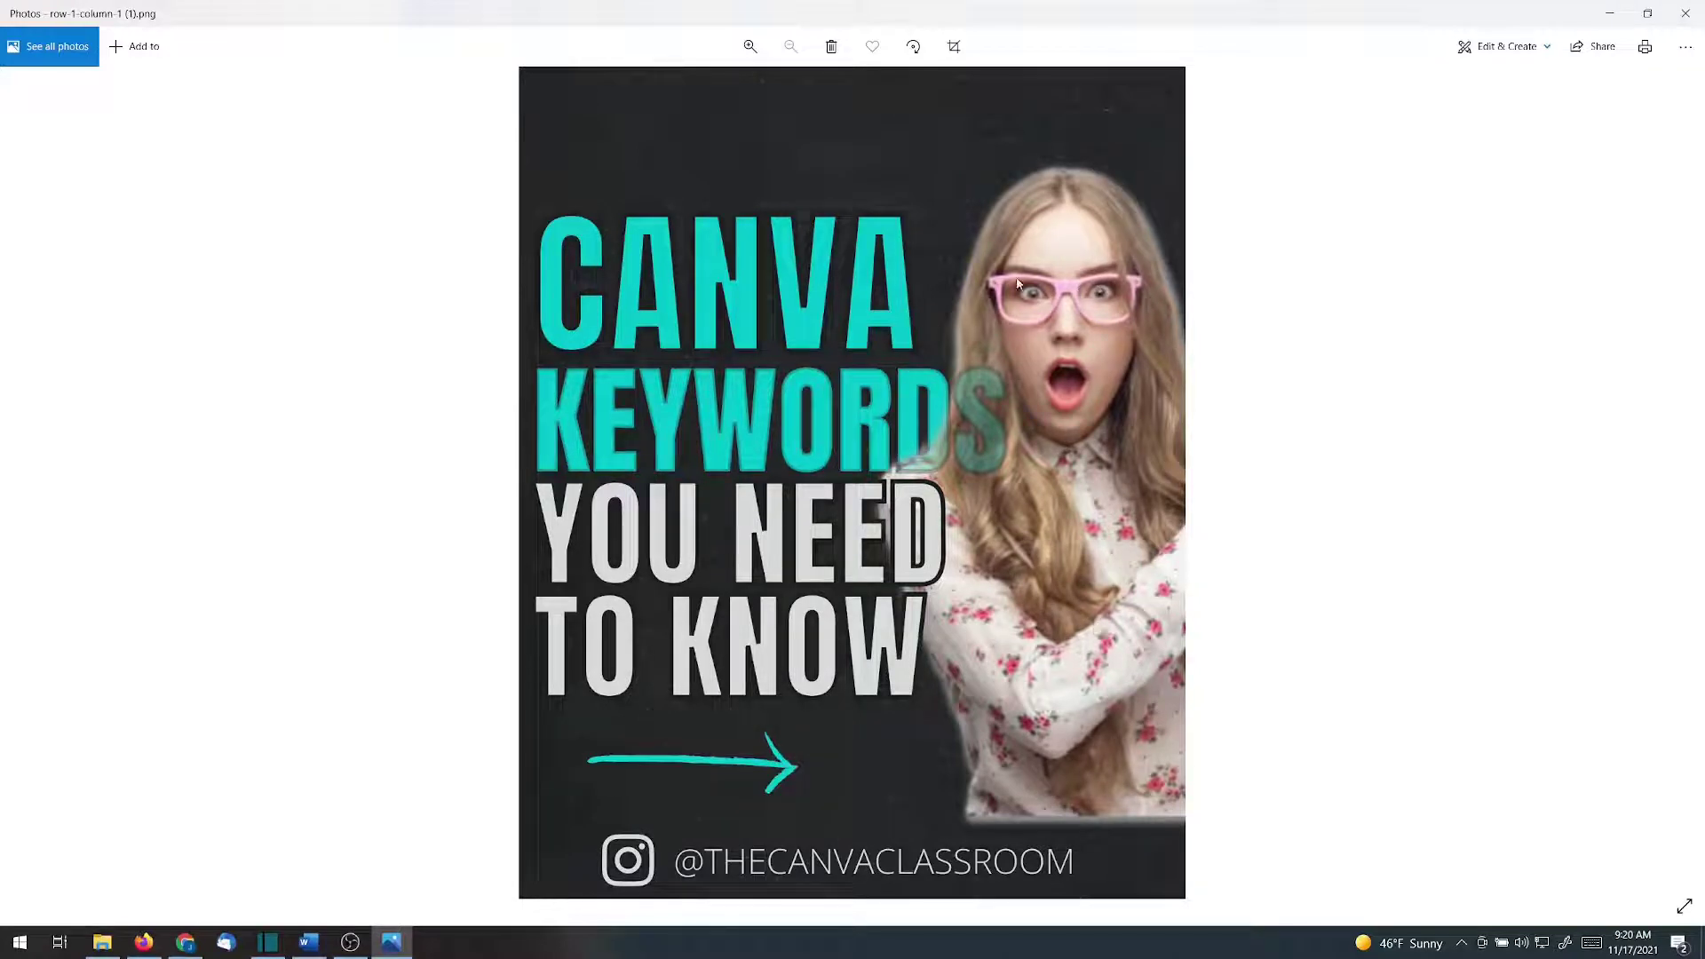
key(Right)
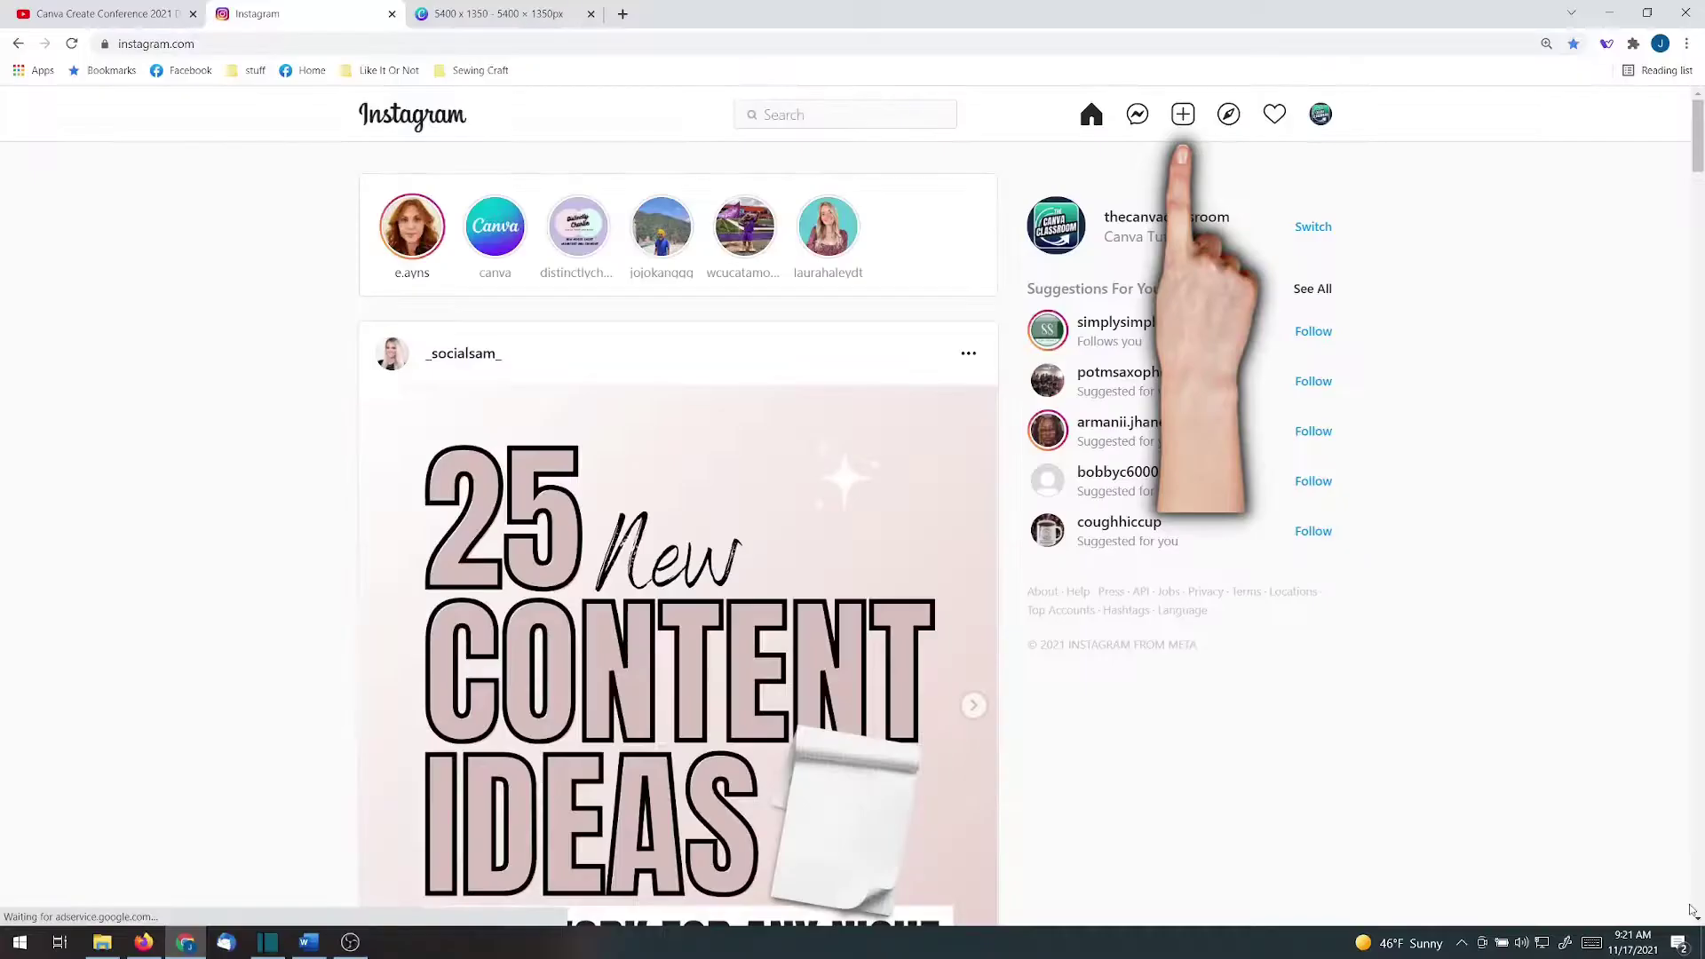
Create a new Instagram post with the five row-1-column PNG files from the Downloads folder
click(1183, 115)
click(884, 599)
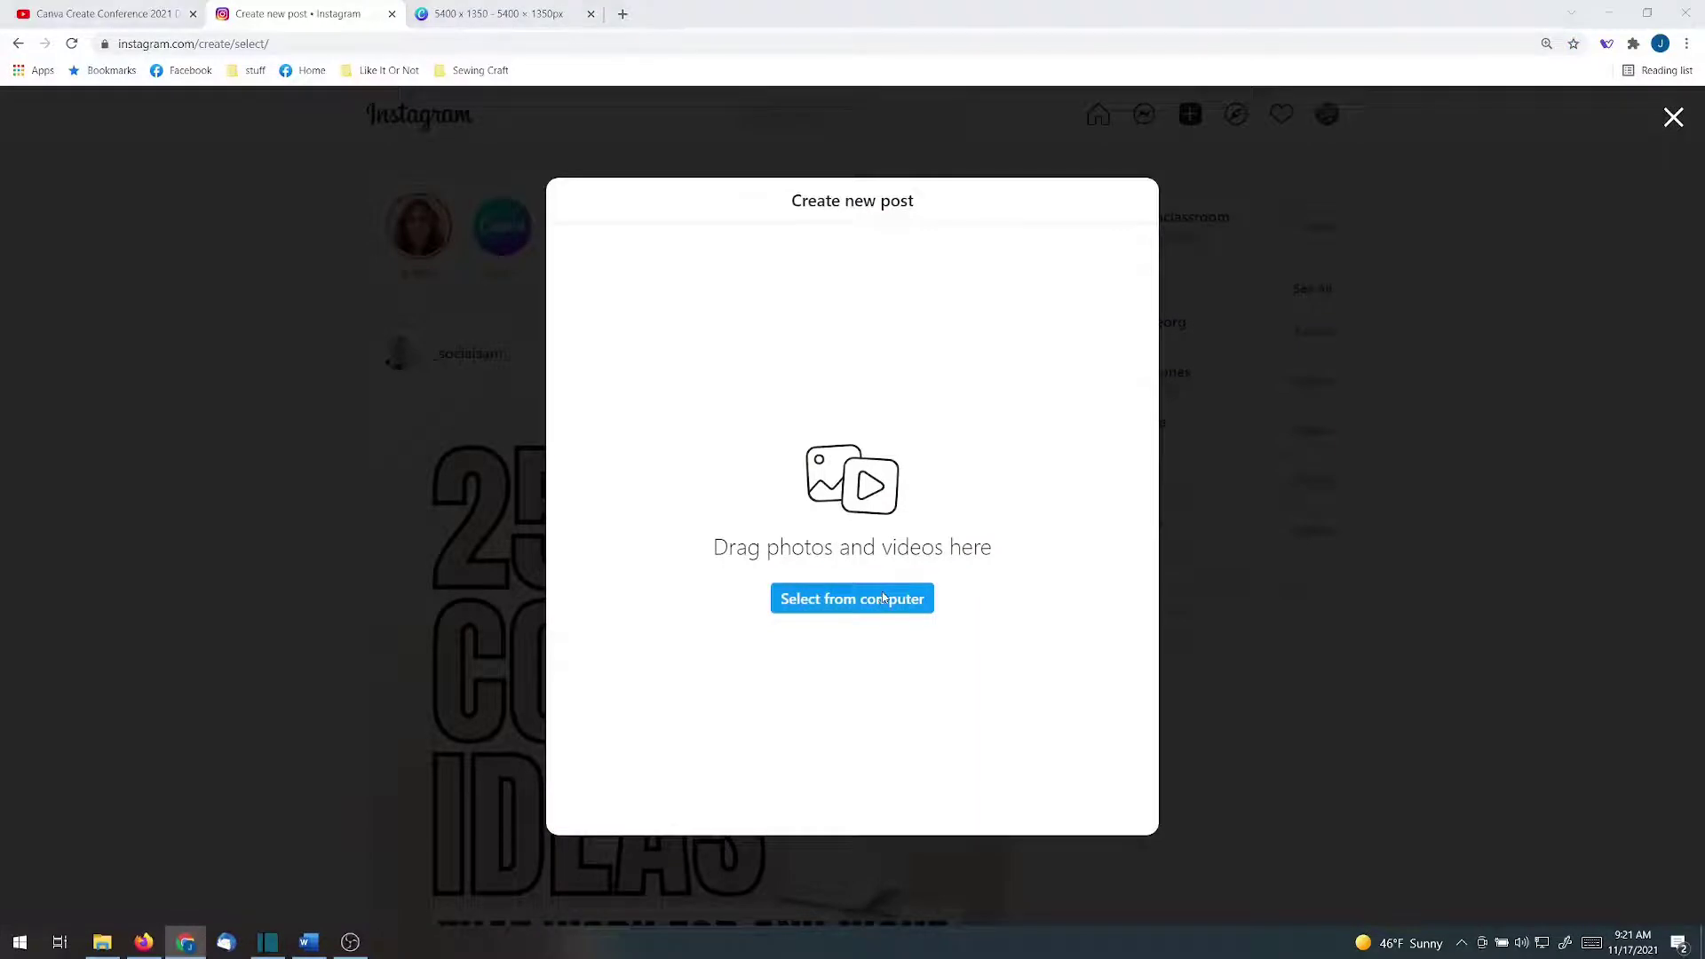
click(202, 168)
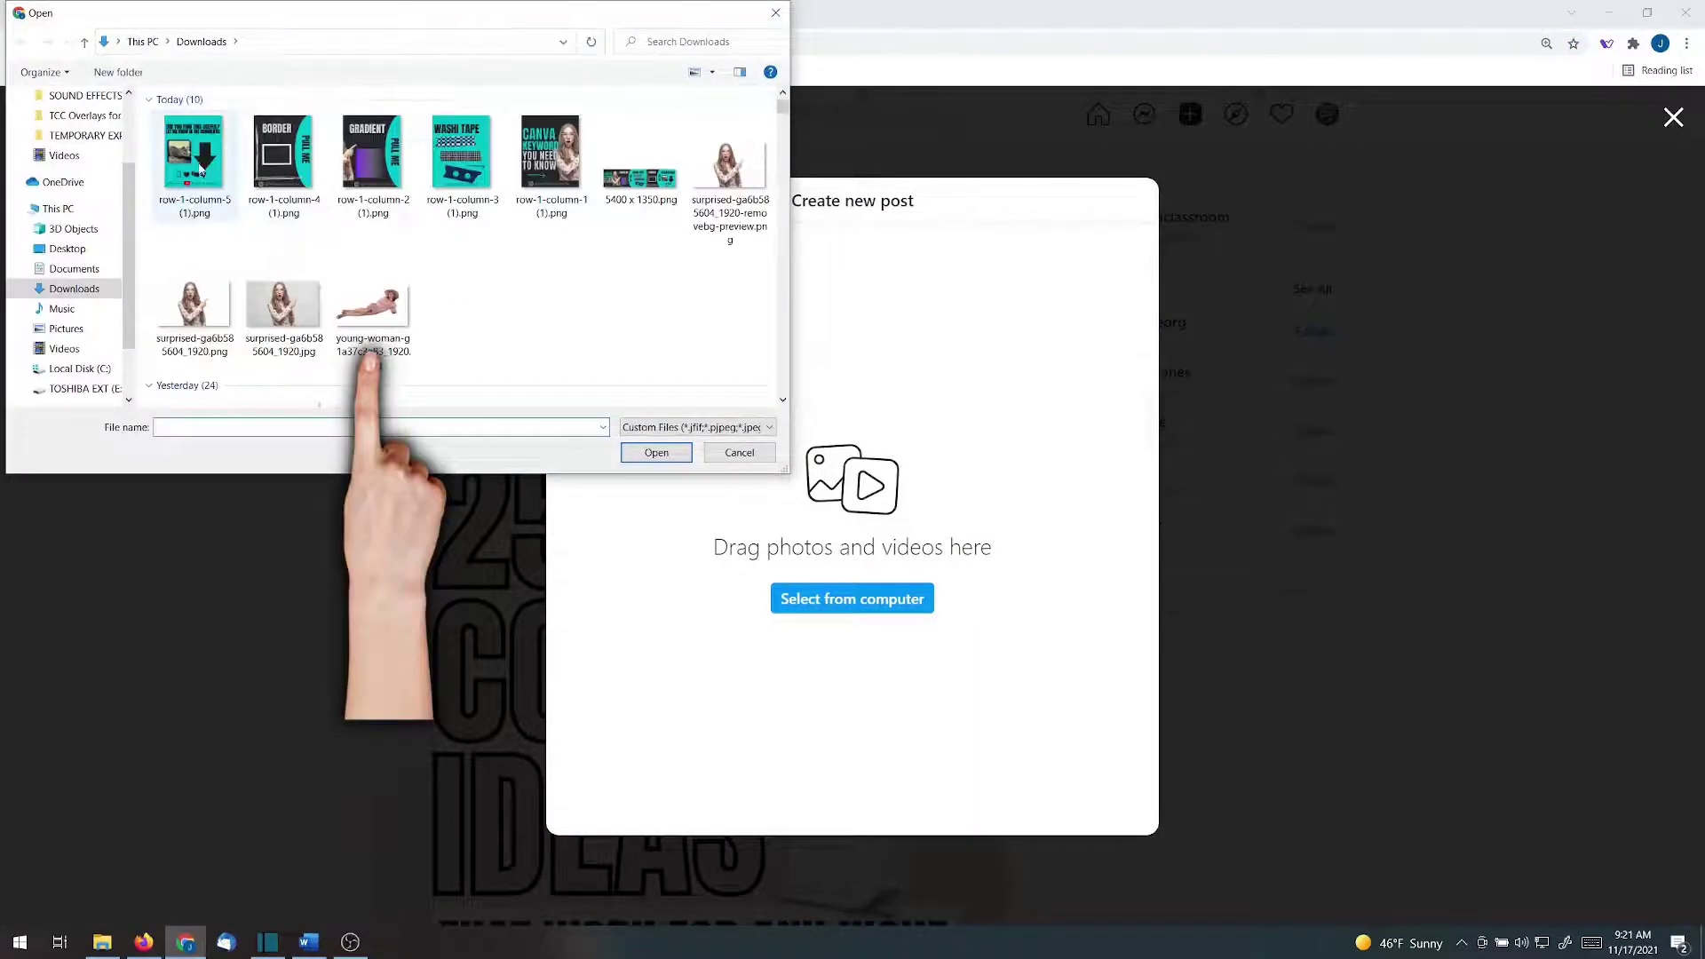
shift+click(544, 166)
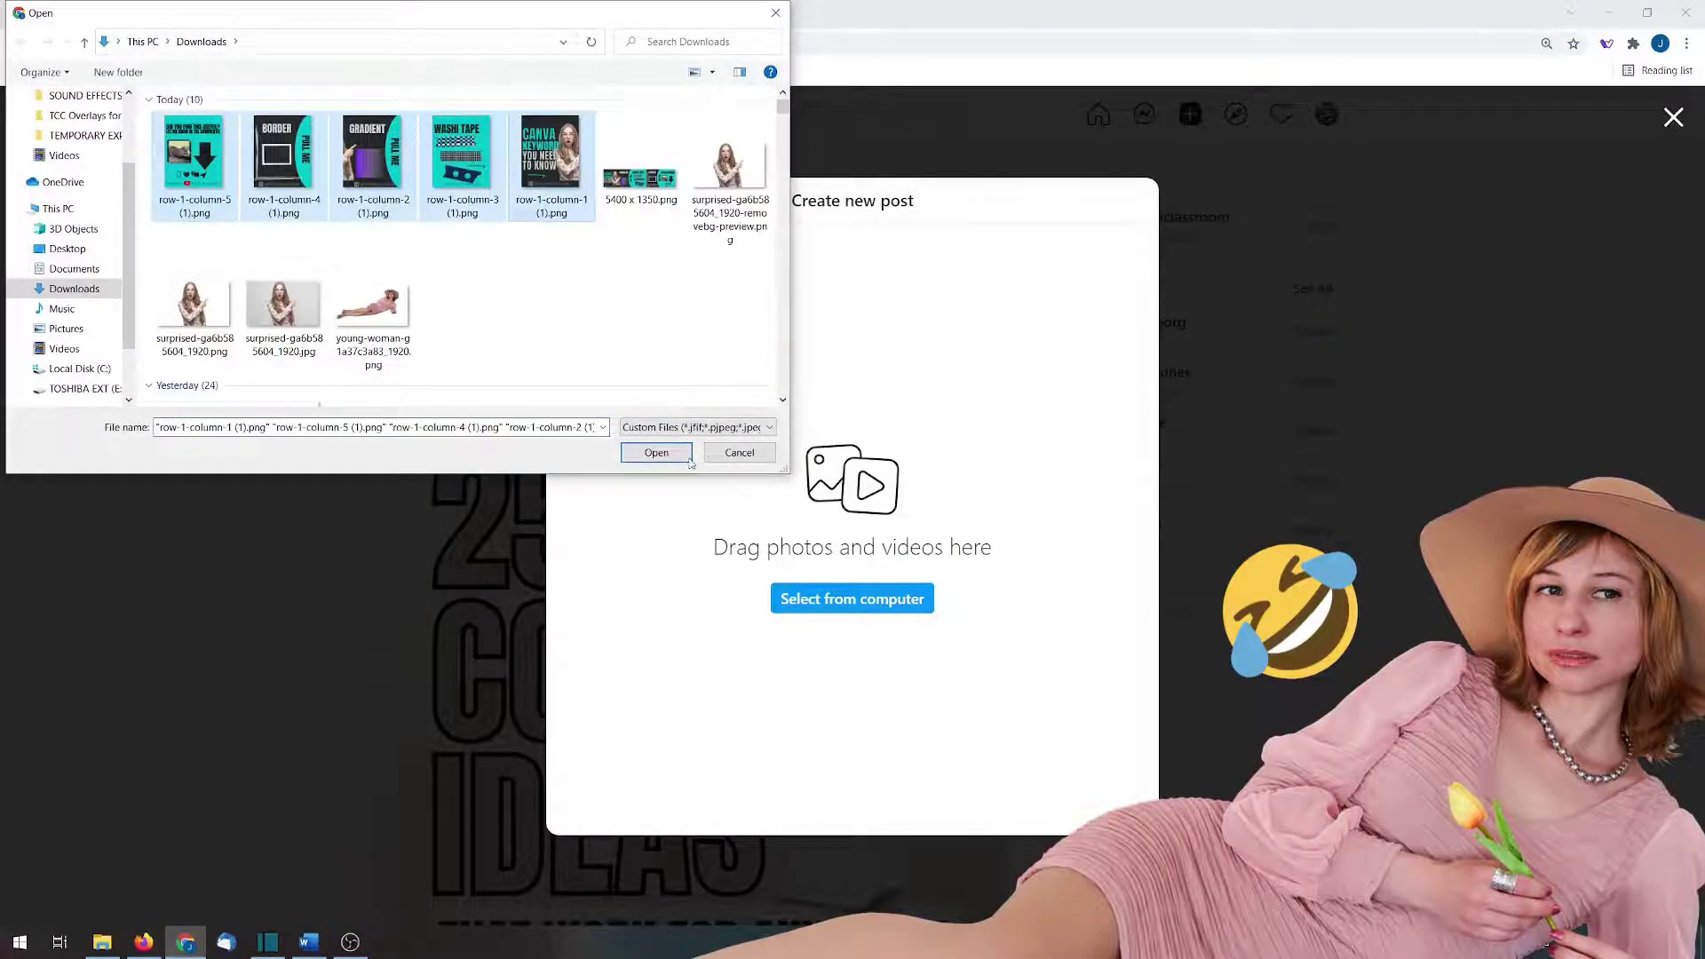
click(689, 459)
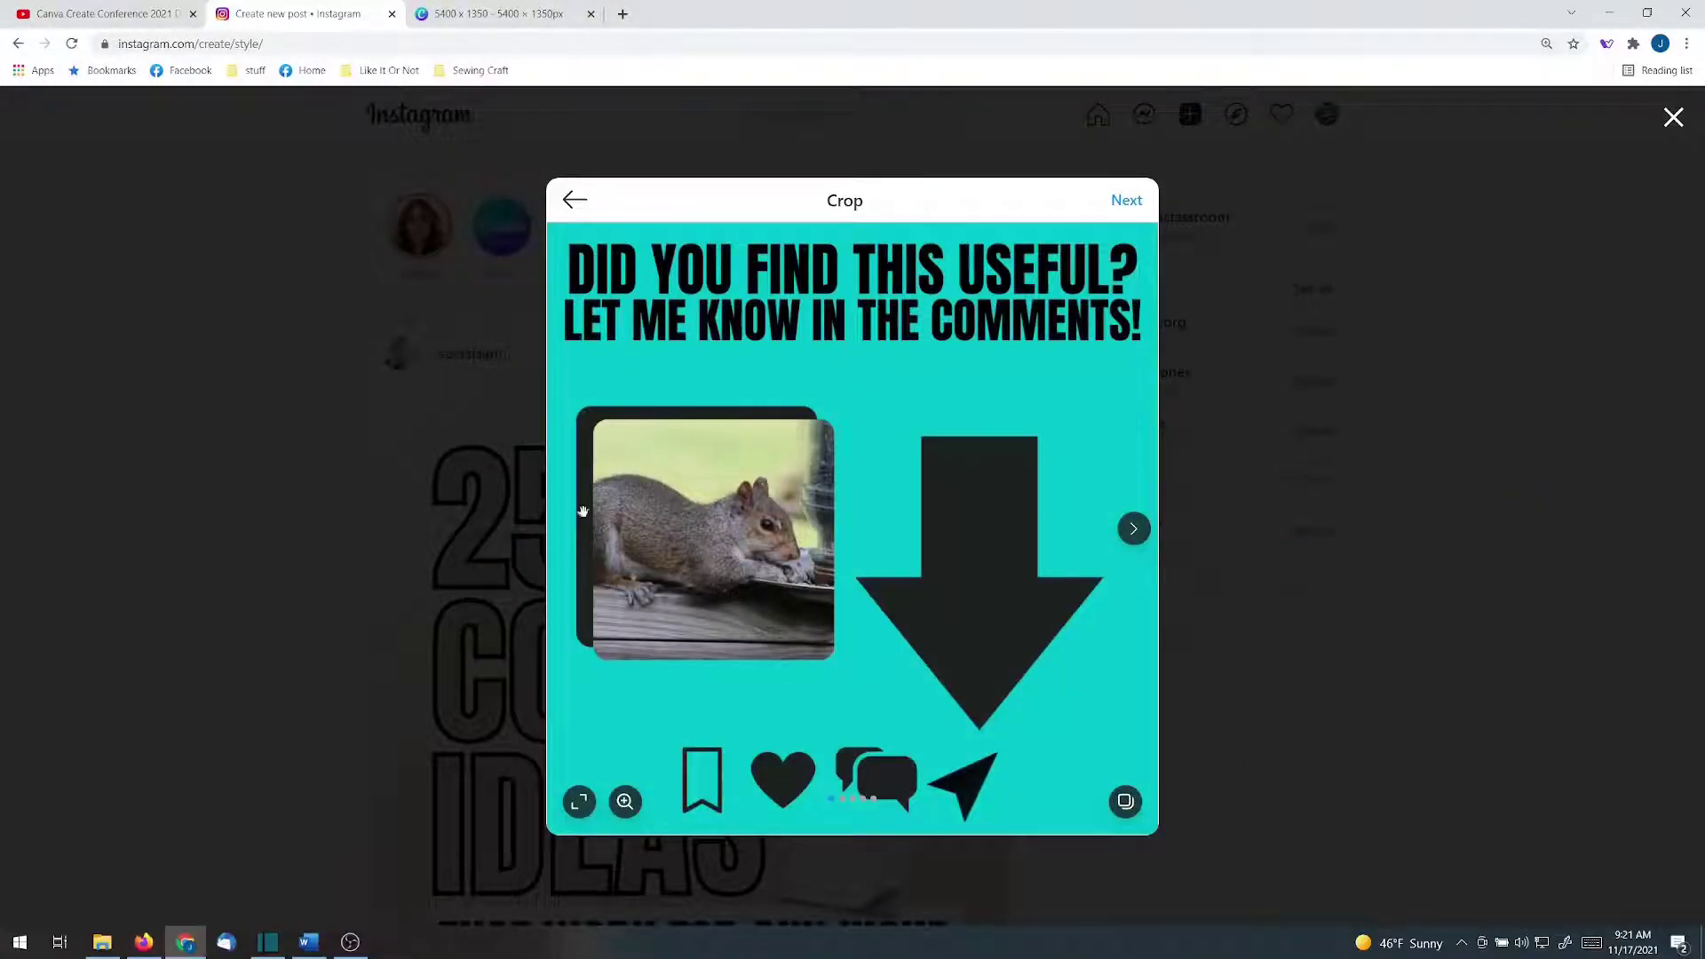
Reorder the post's images to Canva Keywords, Gradient, Washi Tape, Border and the "Did you find this useful?" slide last
click(1125, 801)
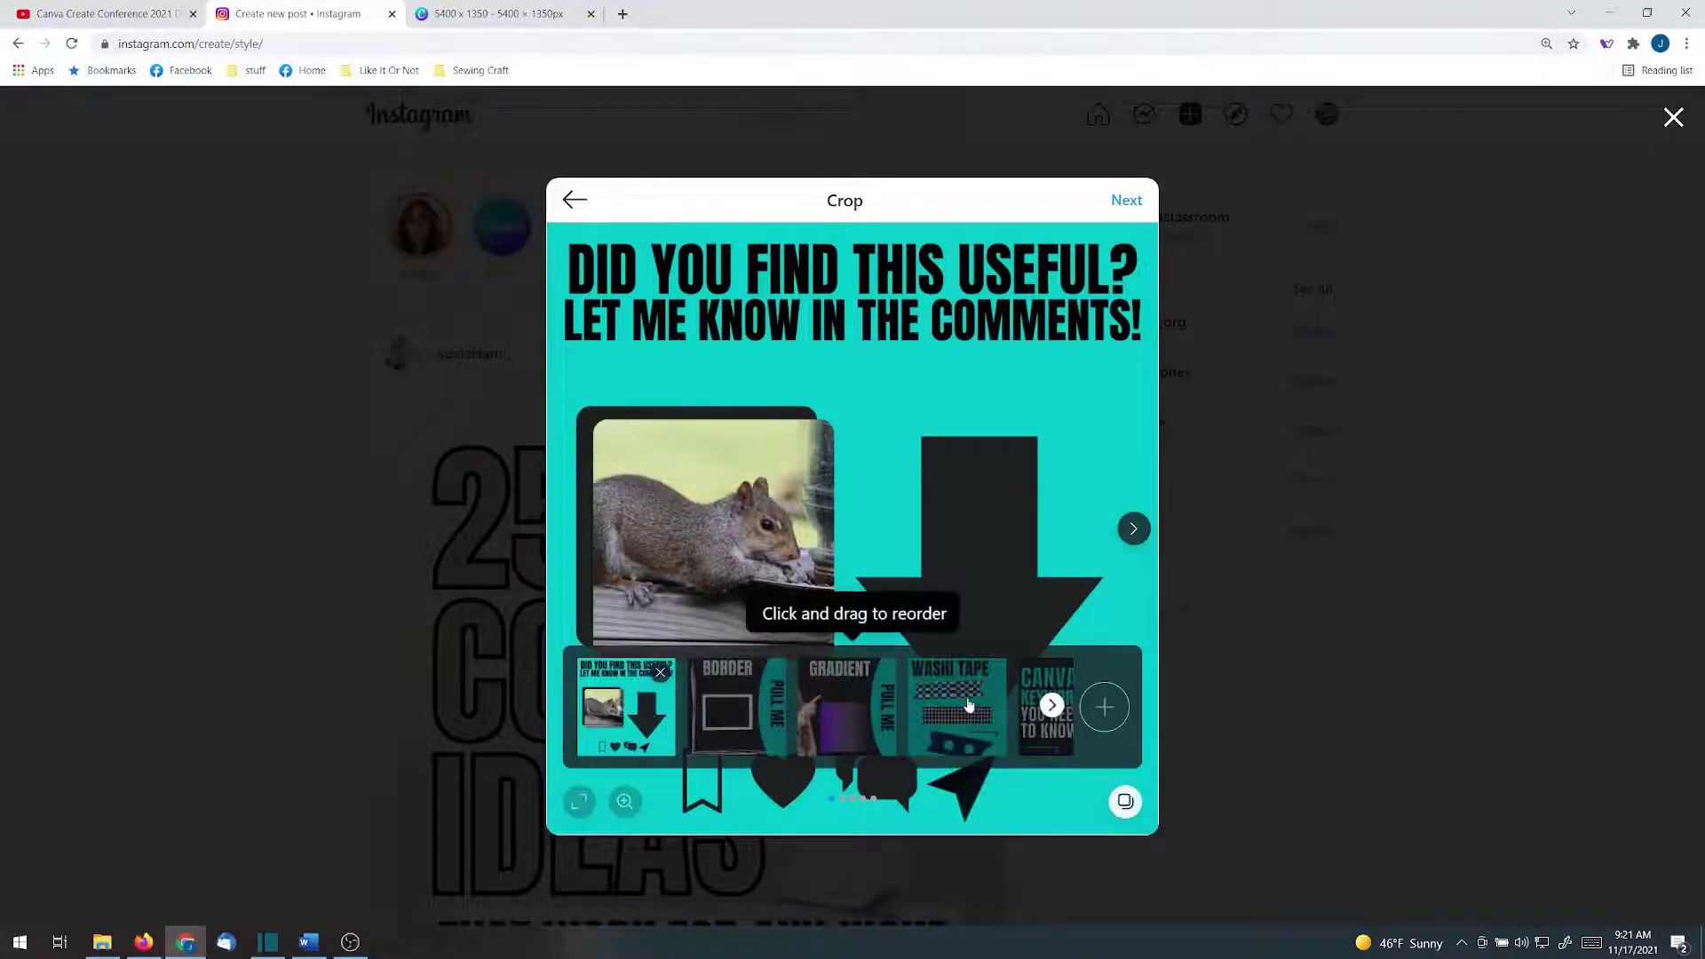
drag(1040, 701, 590, 670)
drag(950, 710, 773, 717)
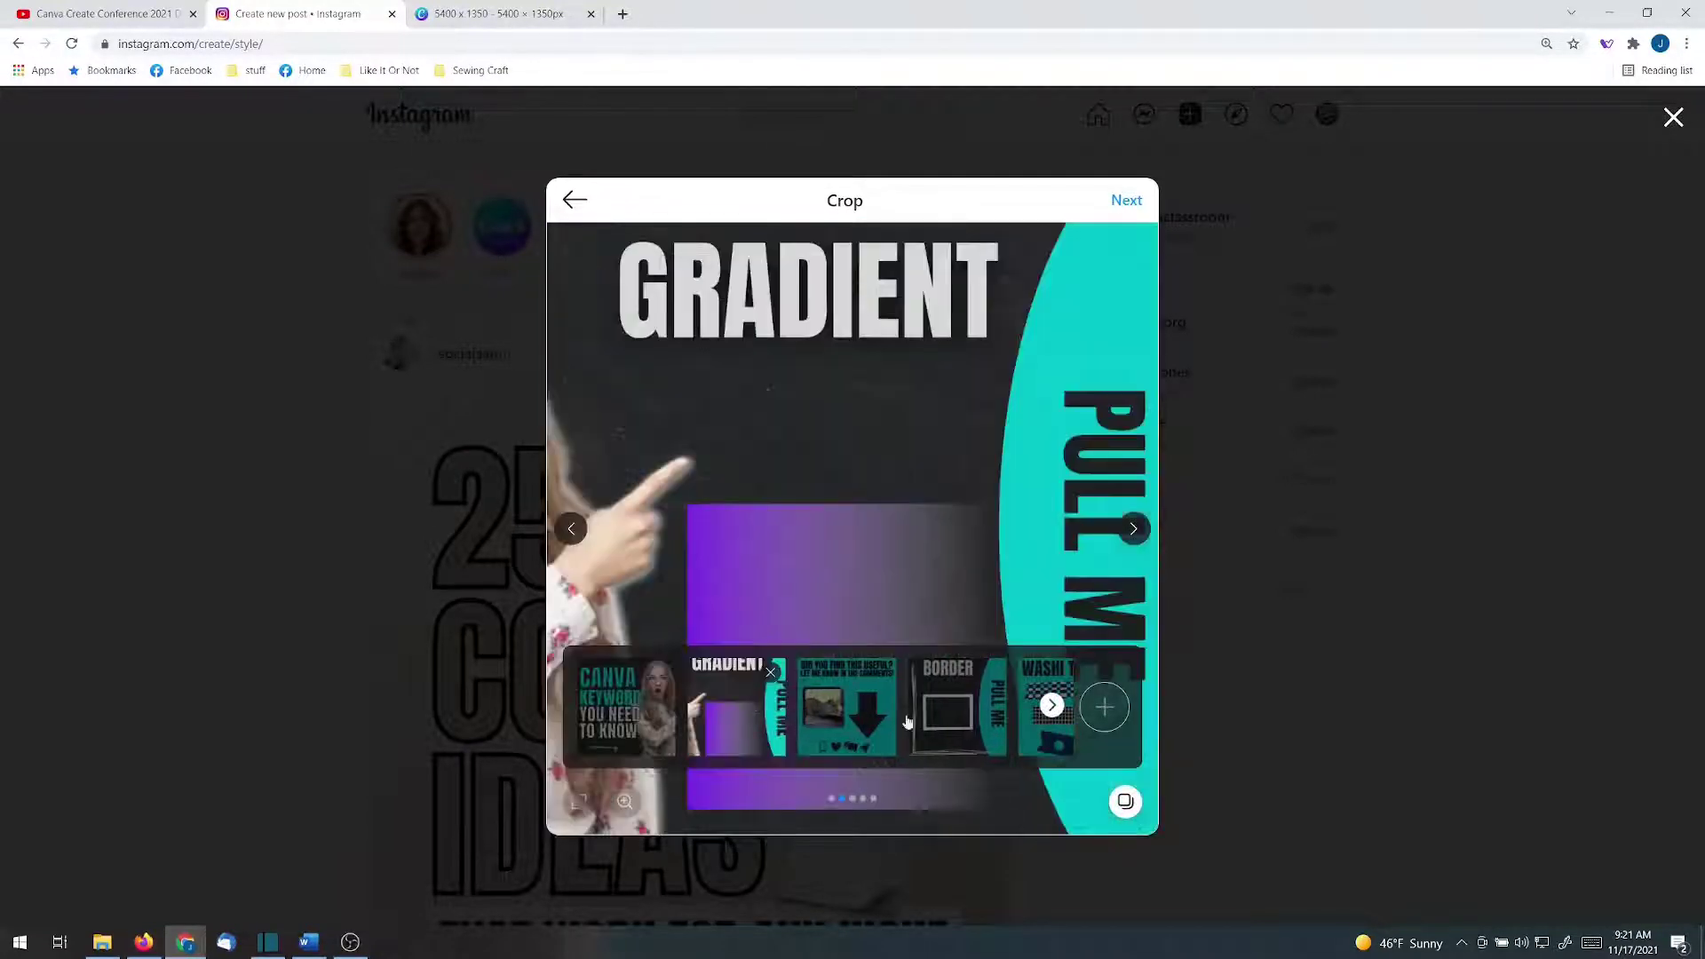
click(973, 720)
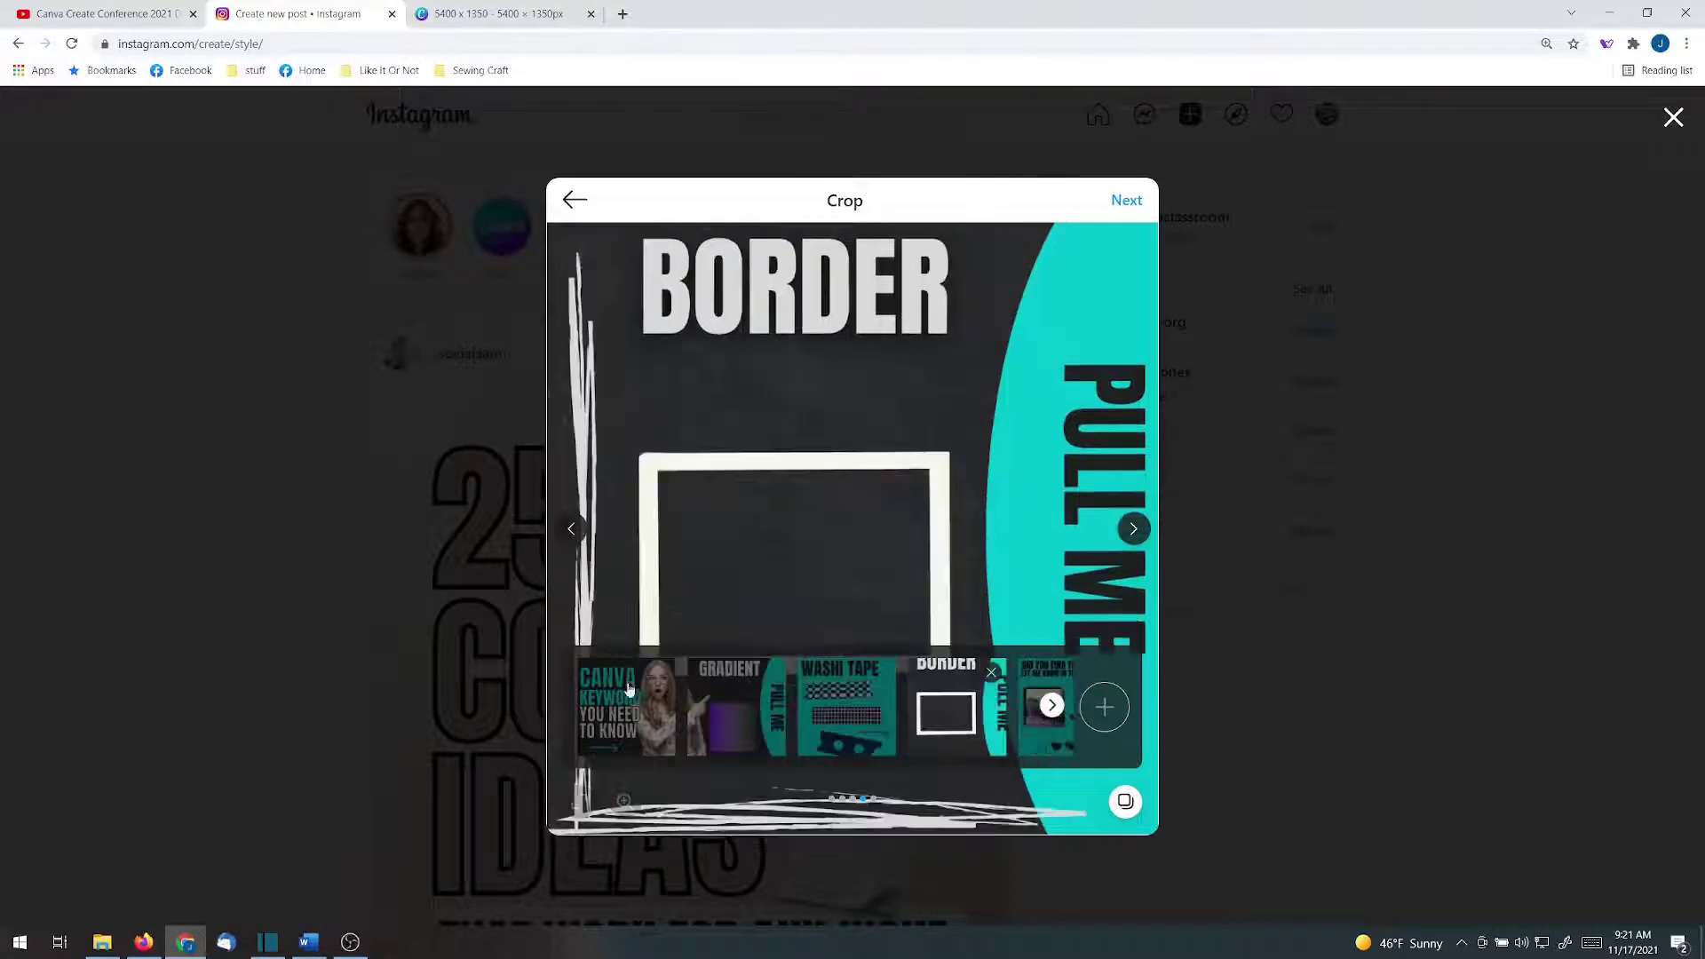
click(962, 563)
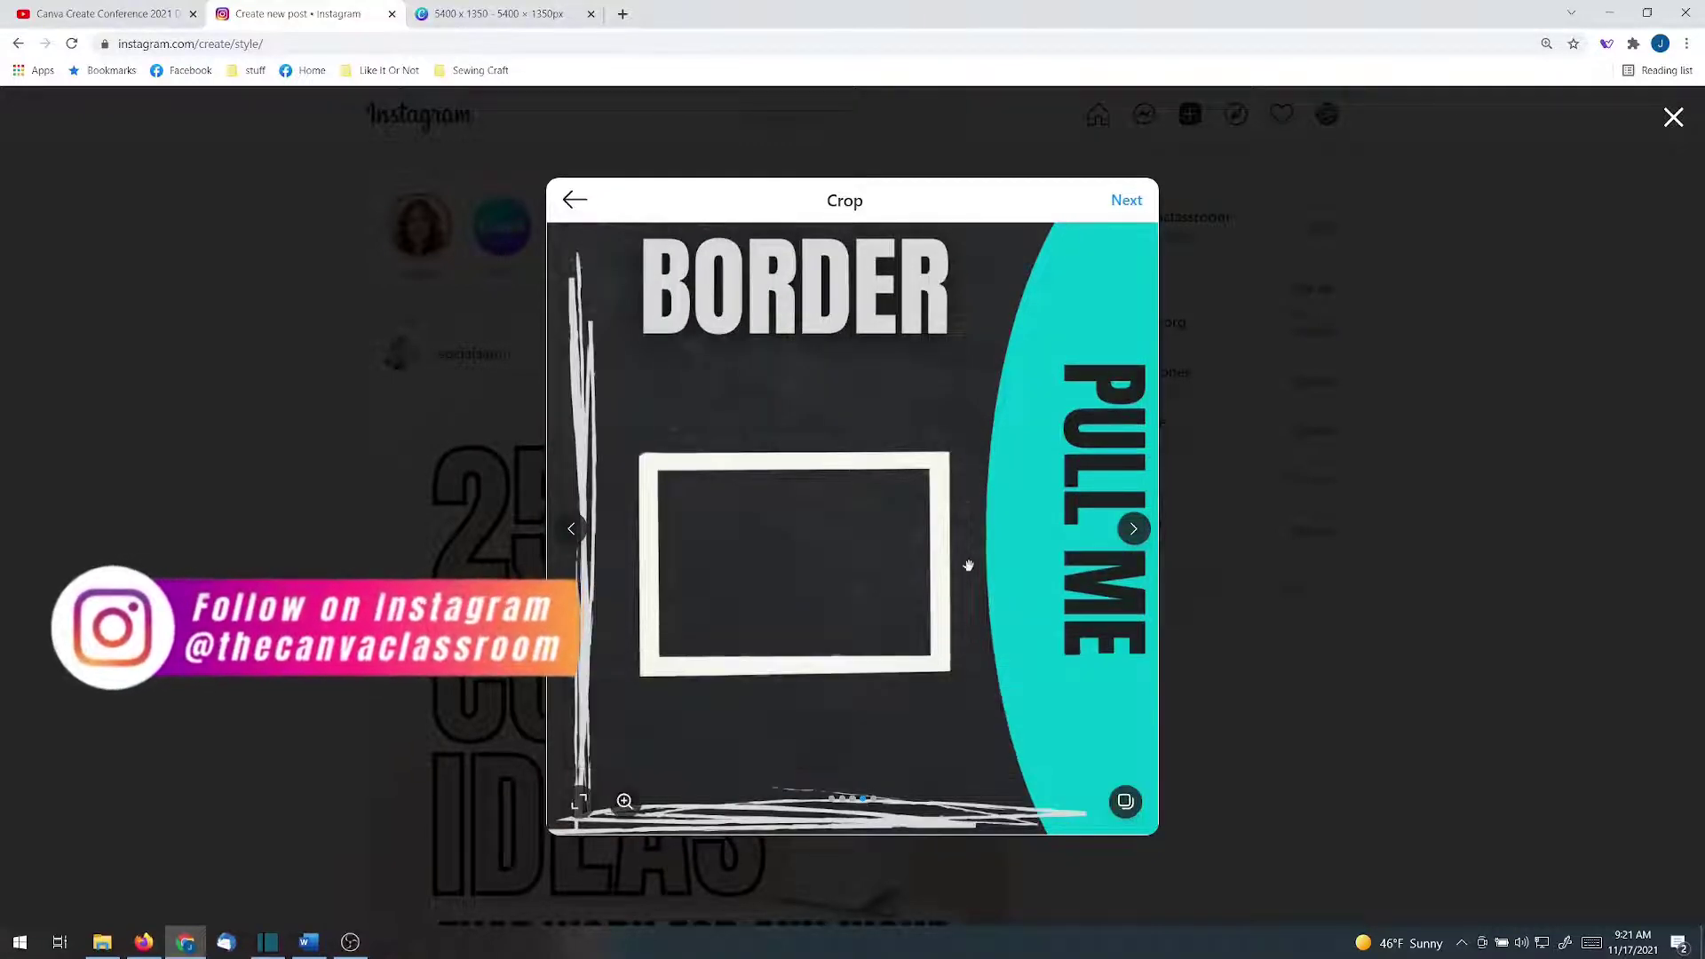
Go back to the first slide and check all five slides in sequence in the crop preview
click(573, 533)
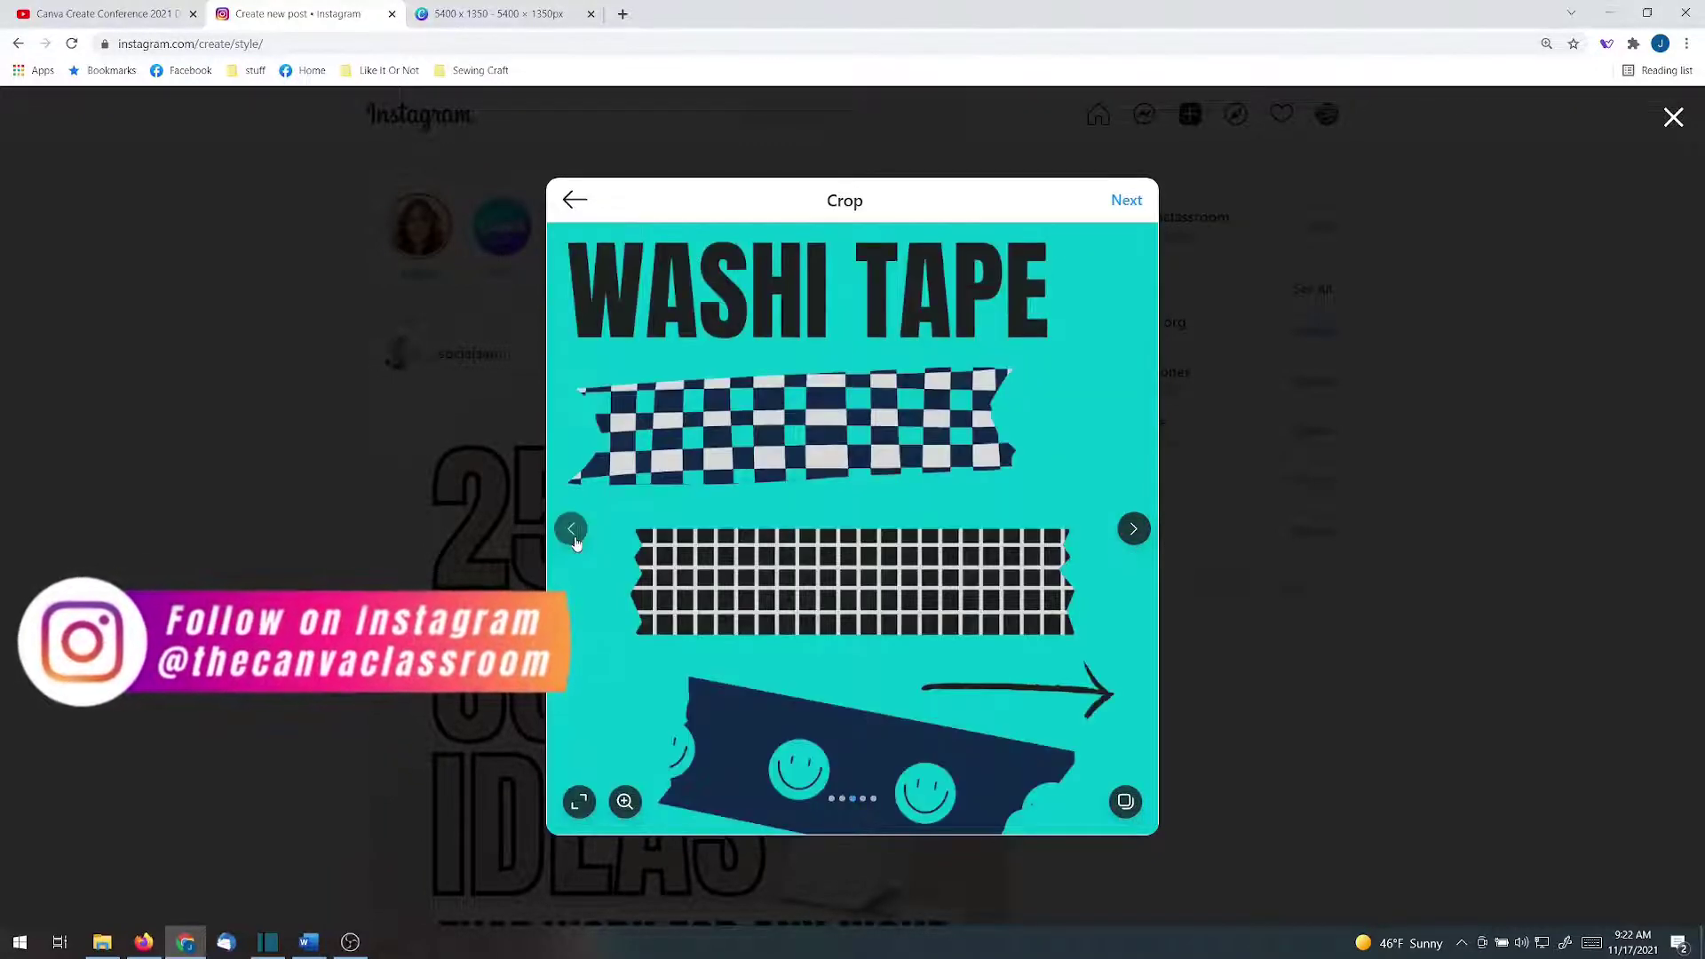
click(573, 532)
click(572, 530)
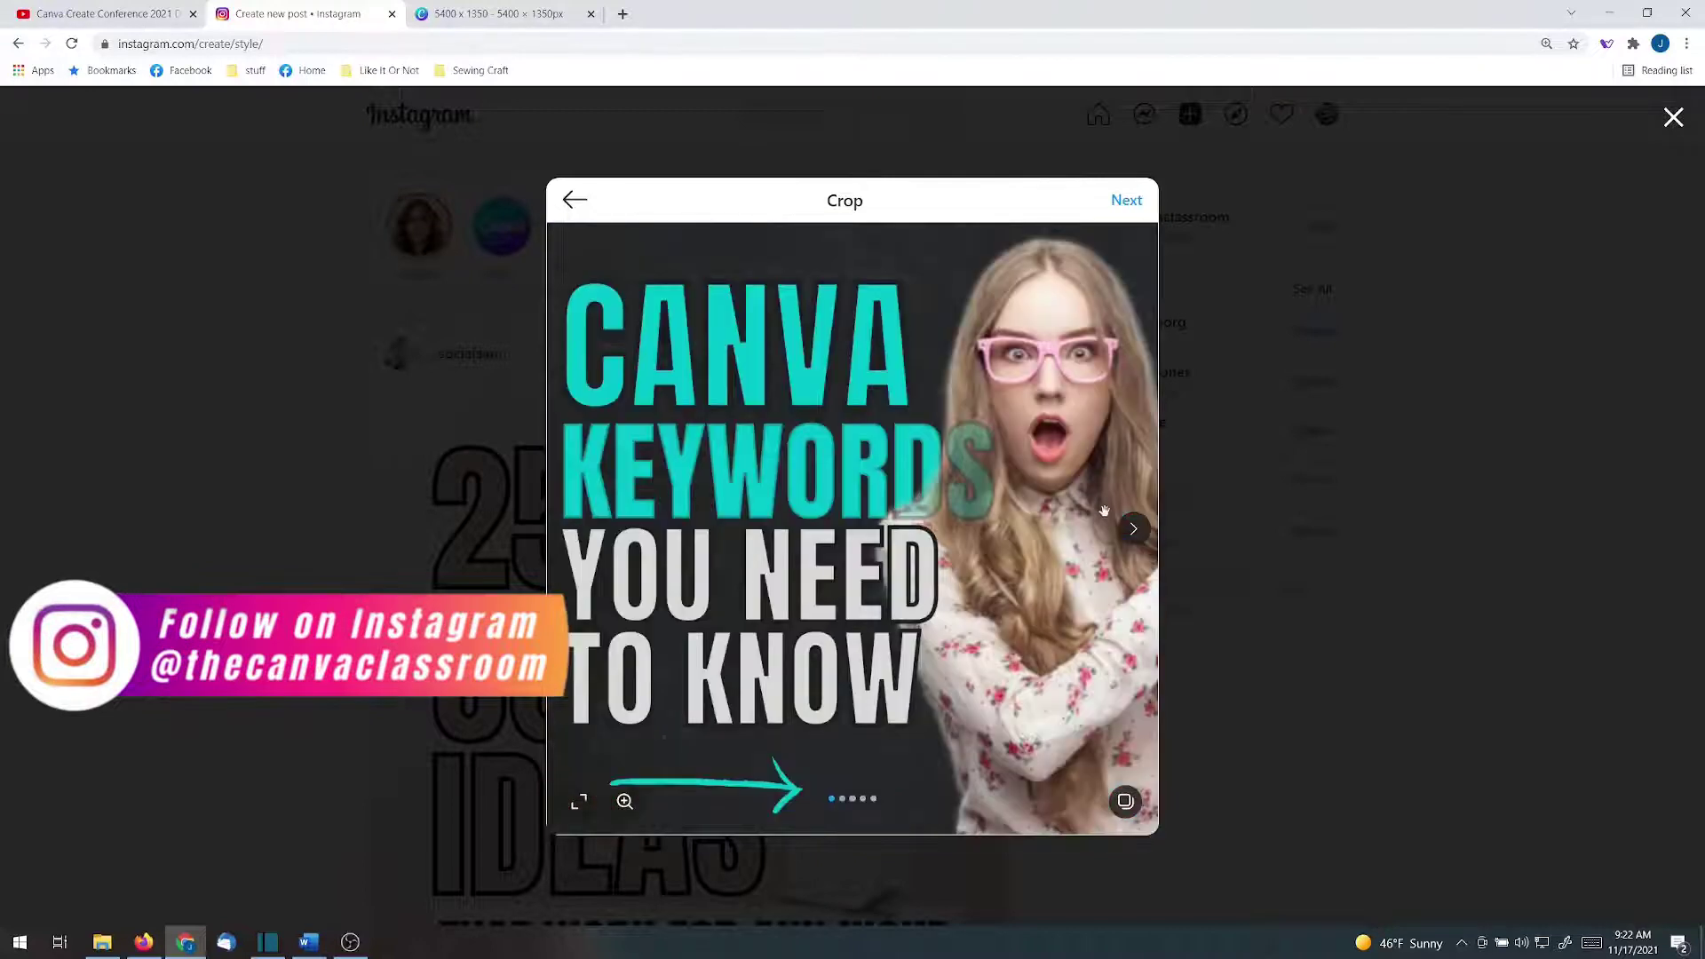
click(1135, 530)
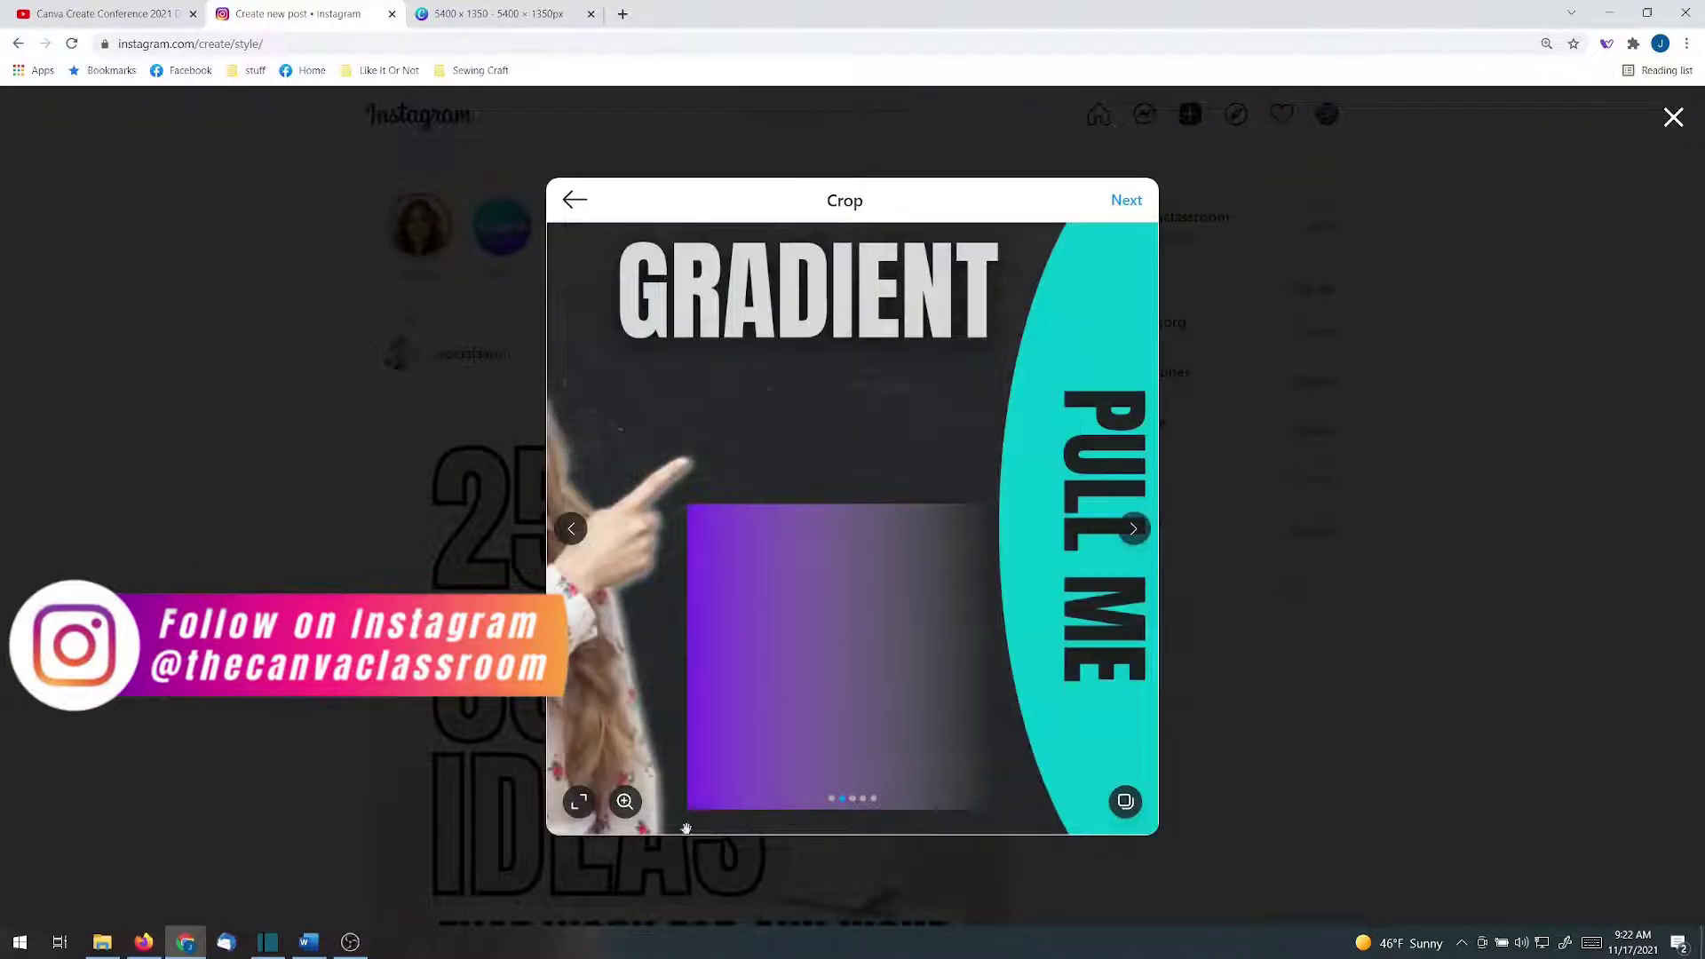
click(1136, 530)
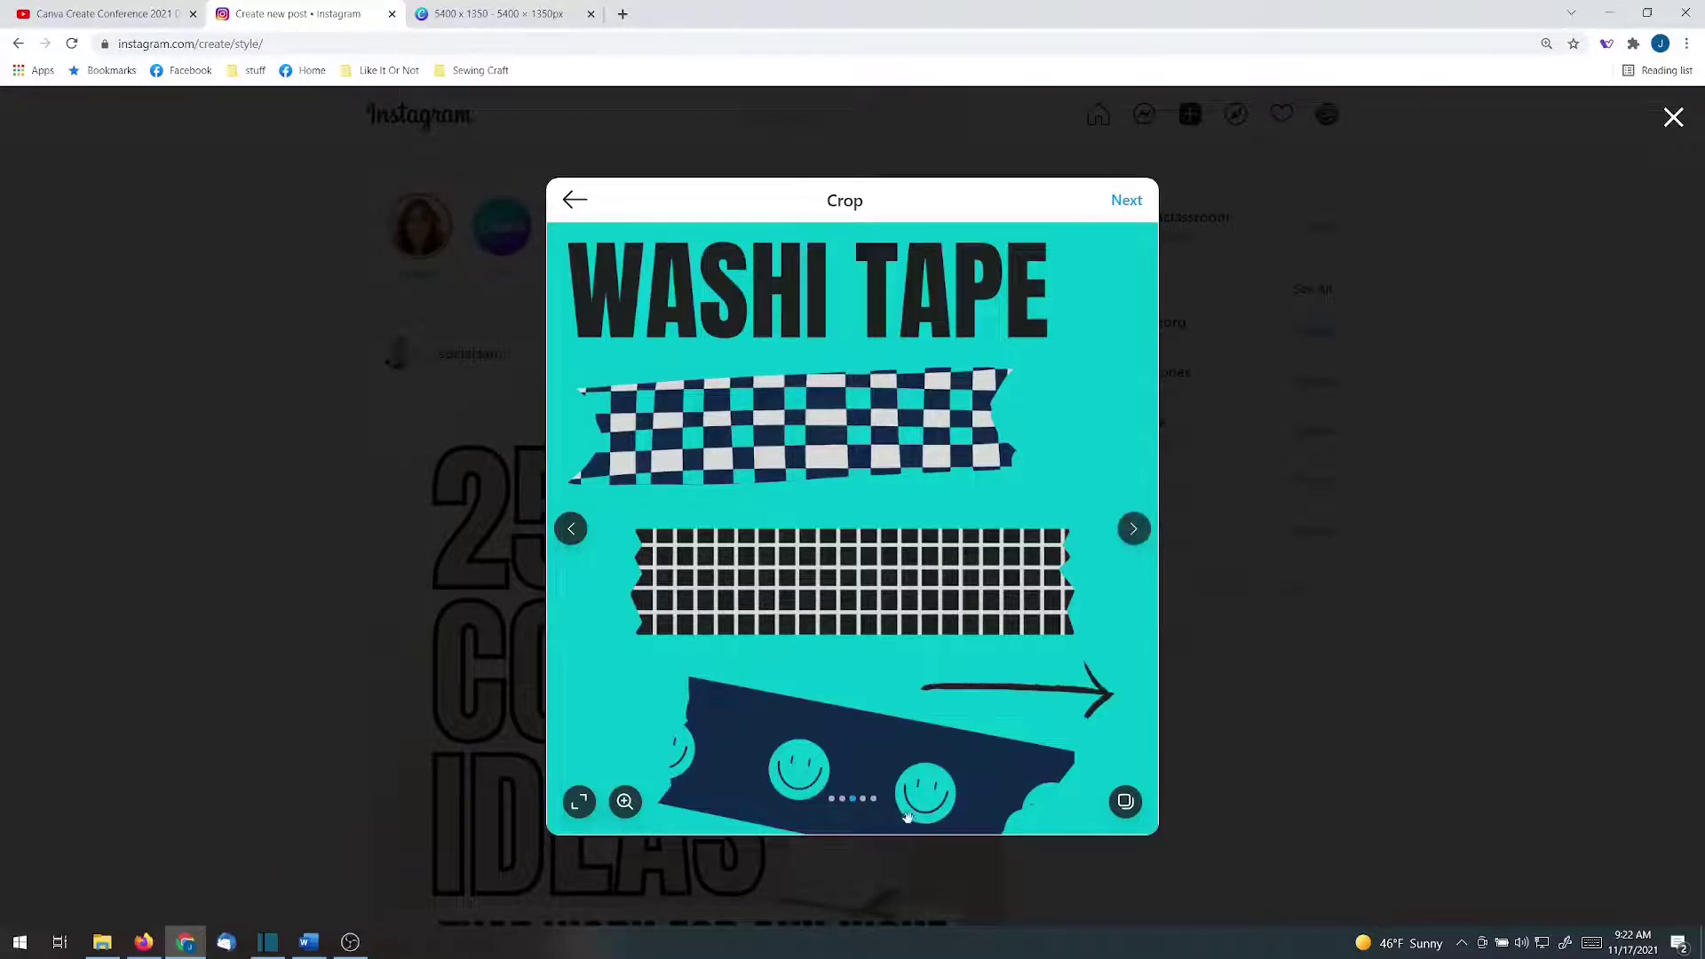
click(1133, 529)
click(1133, 529)
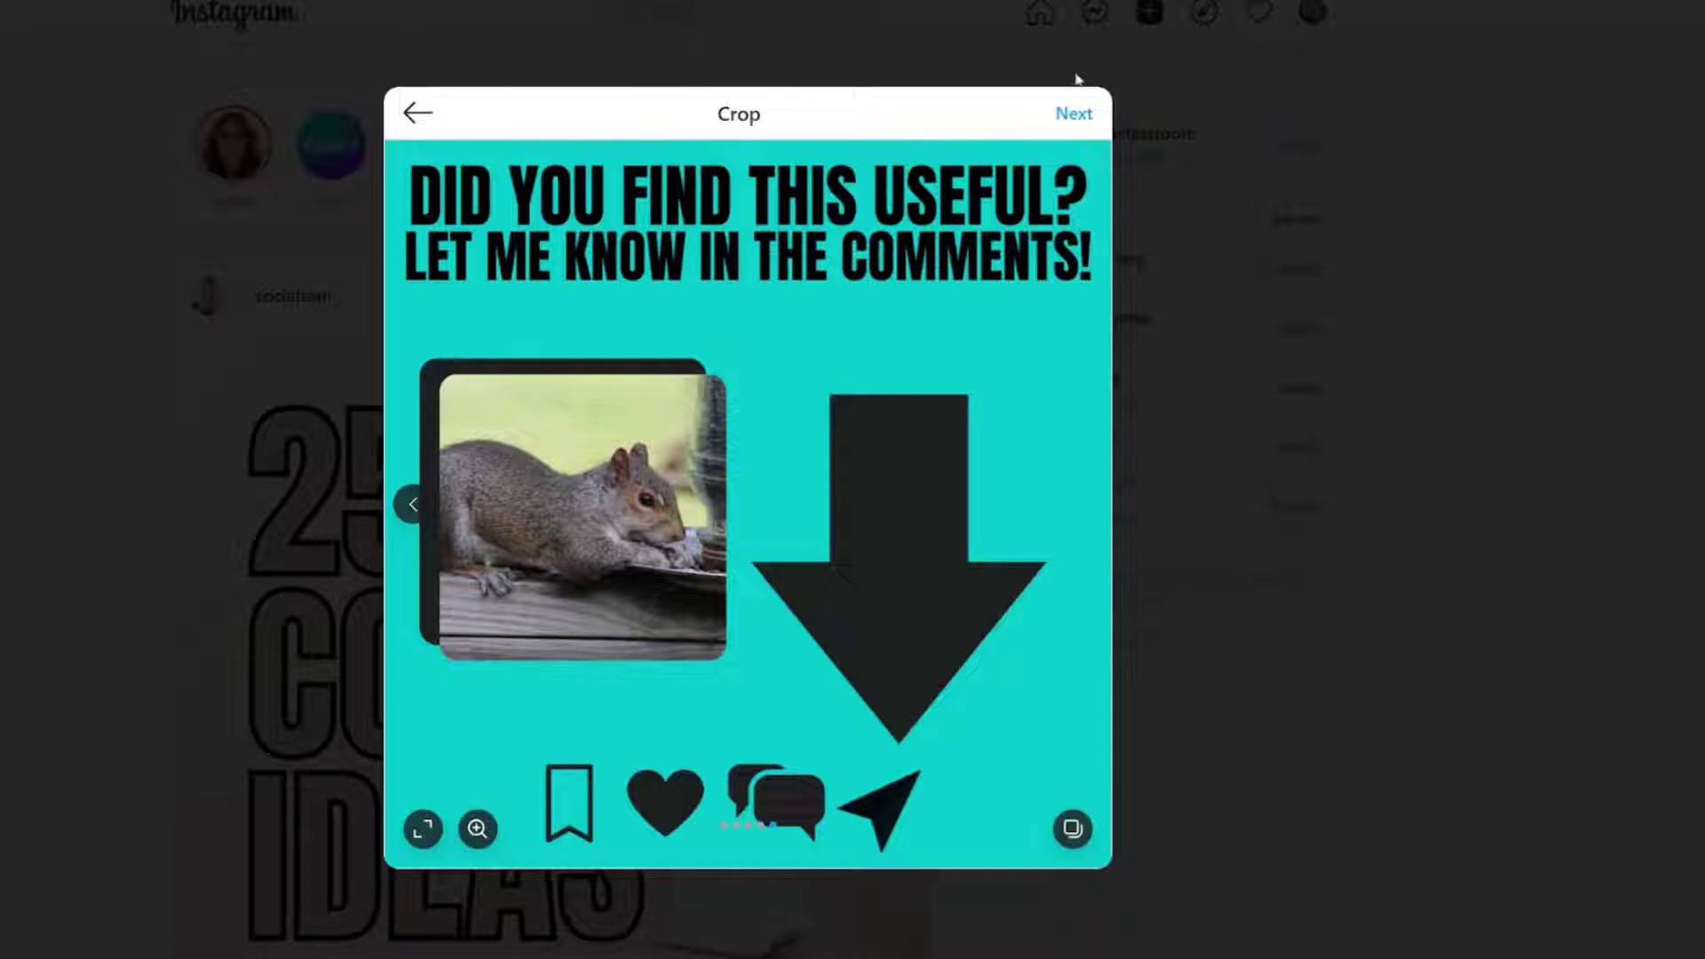
Proceed to editing the post and apply the Lark filter to the carousel slides, working from the last slide to the first
click(1073, 113)
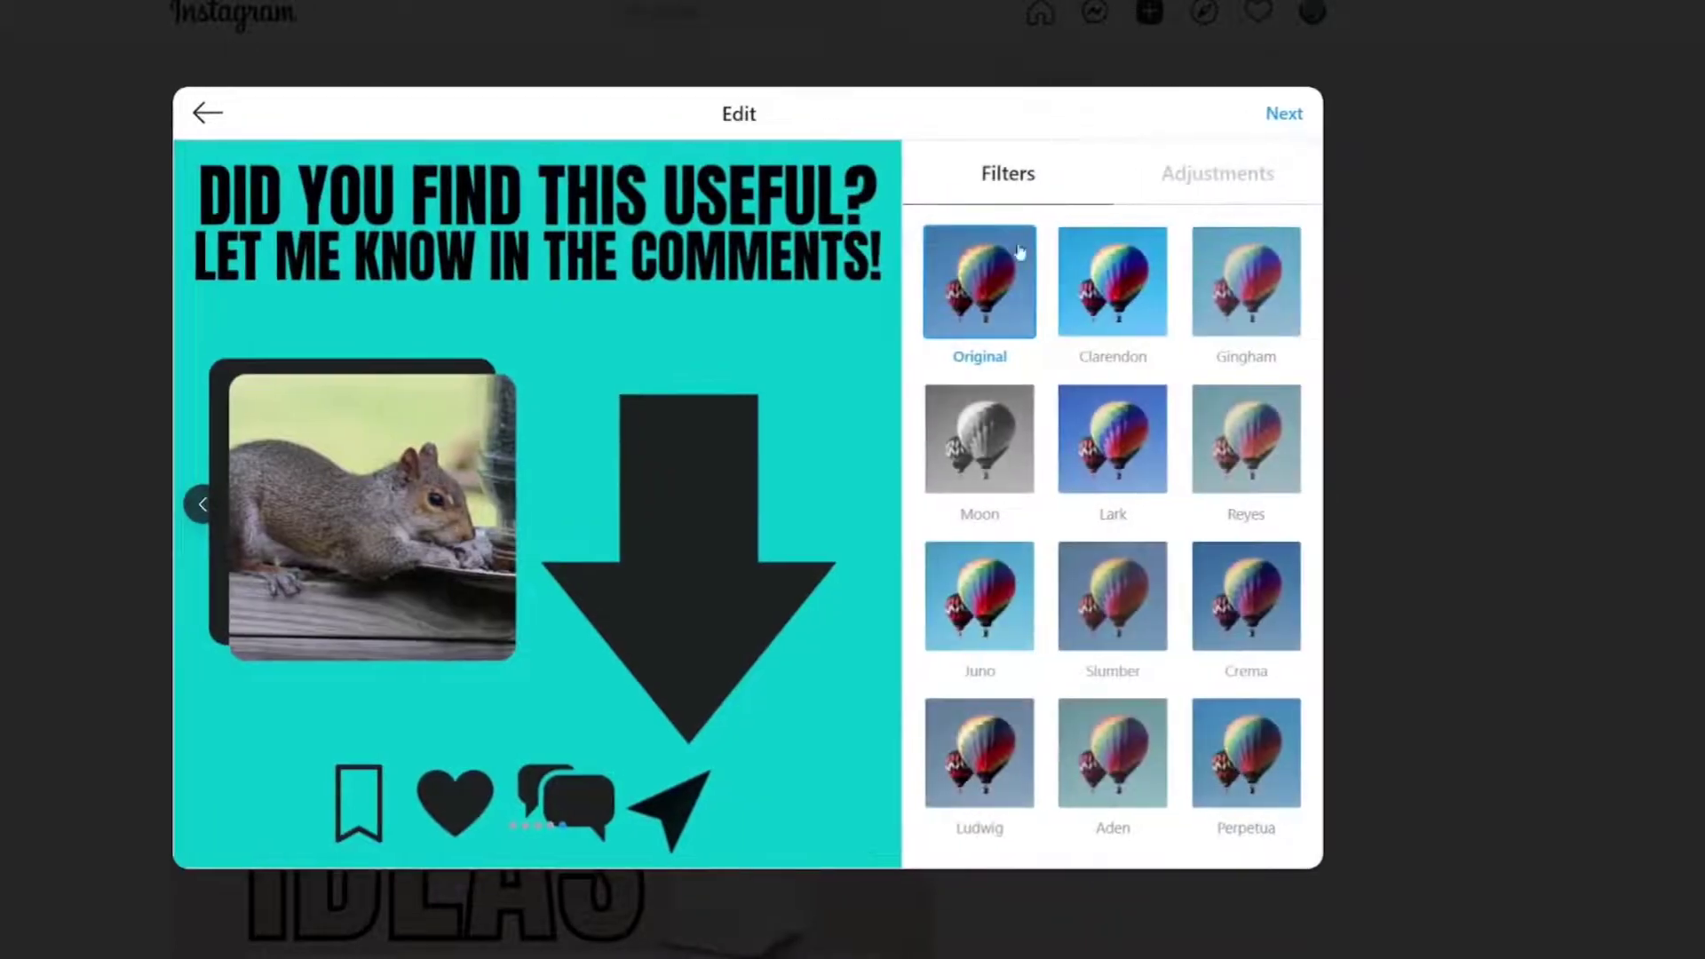
click(1132, 461)
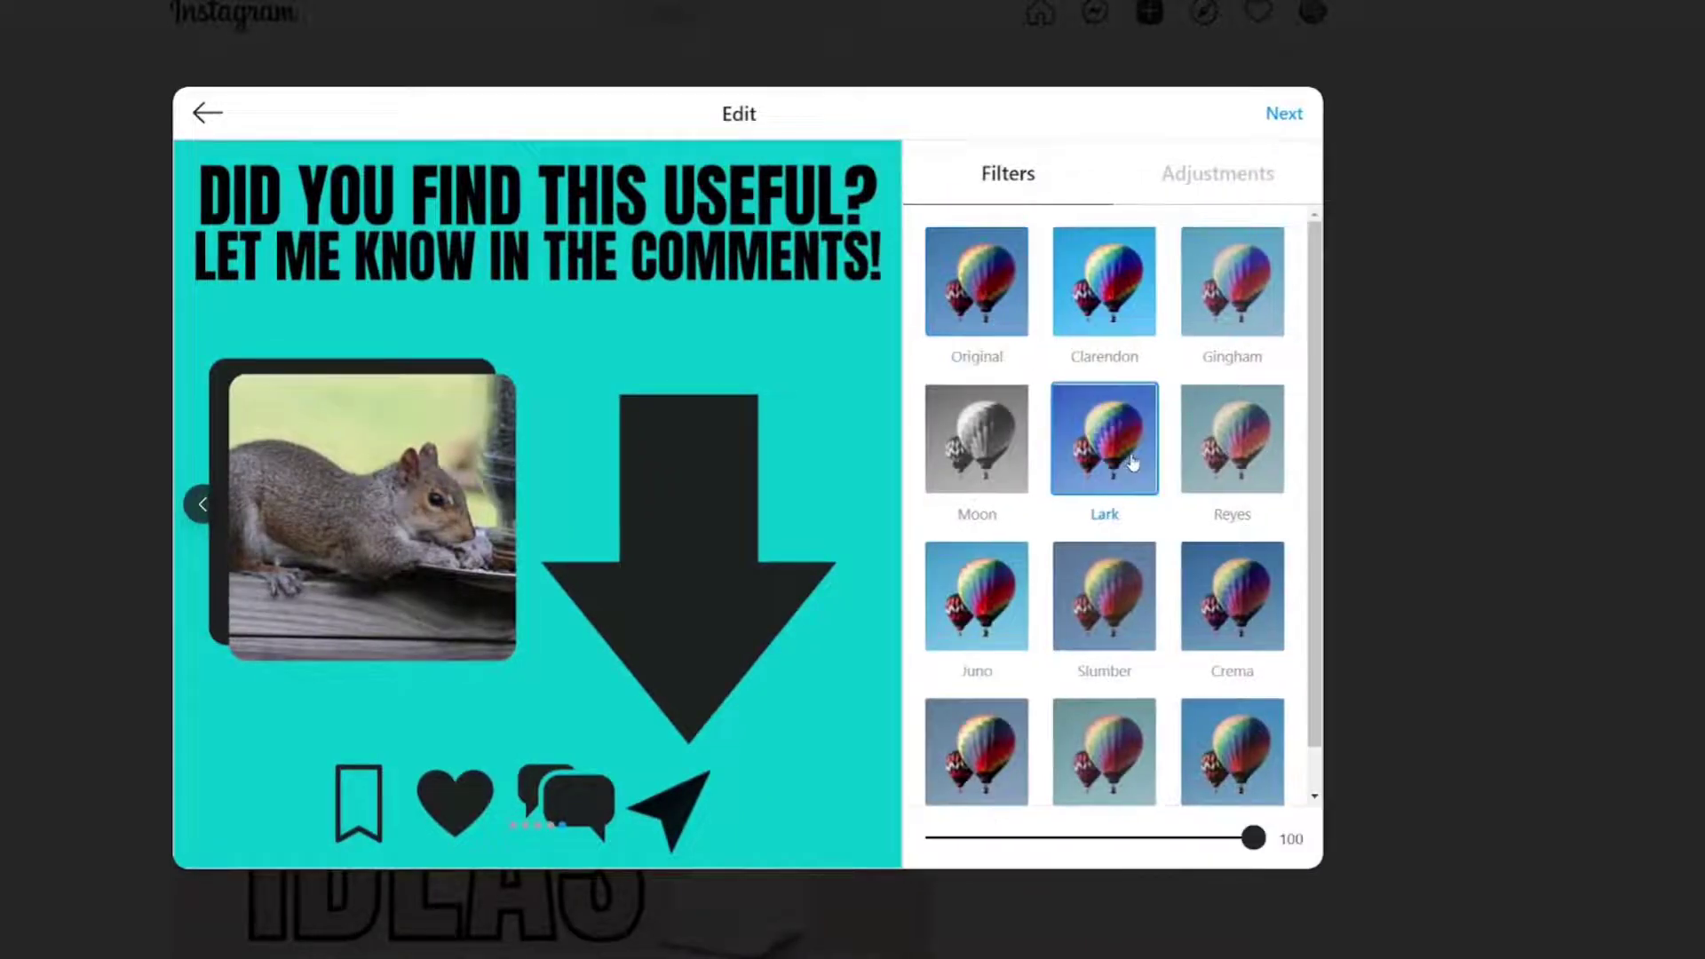
click(203, 504)
key(Left)
key(Left)
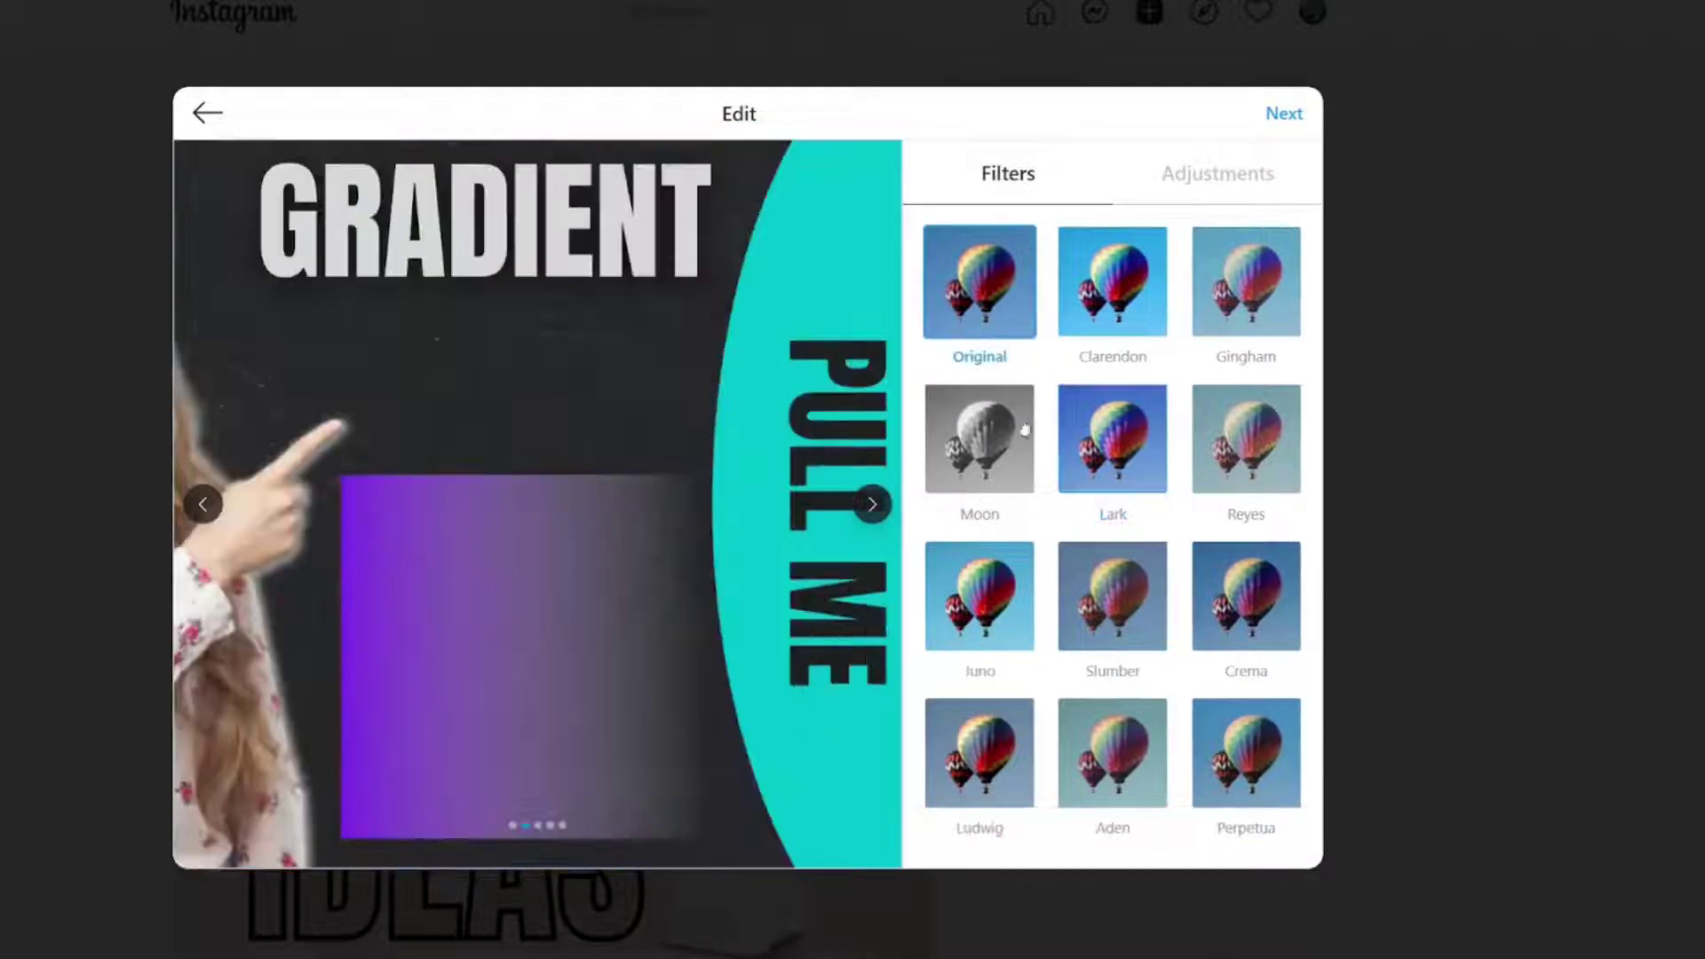
click(1074, 437)
click(202, 504)
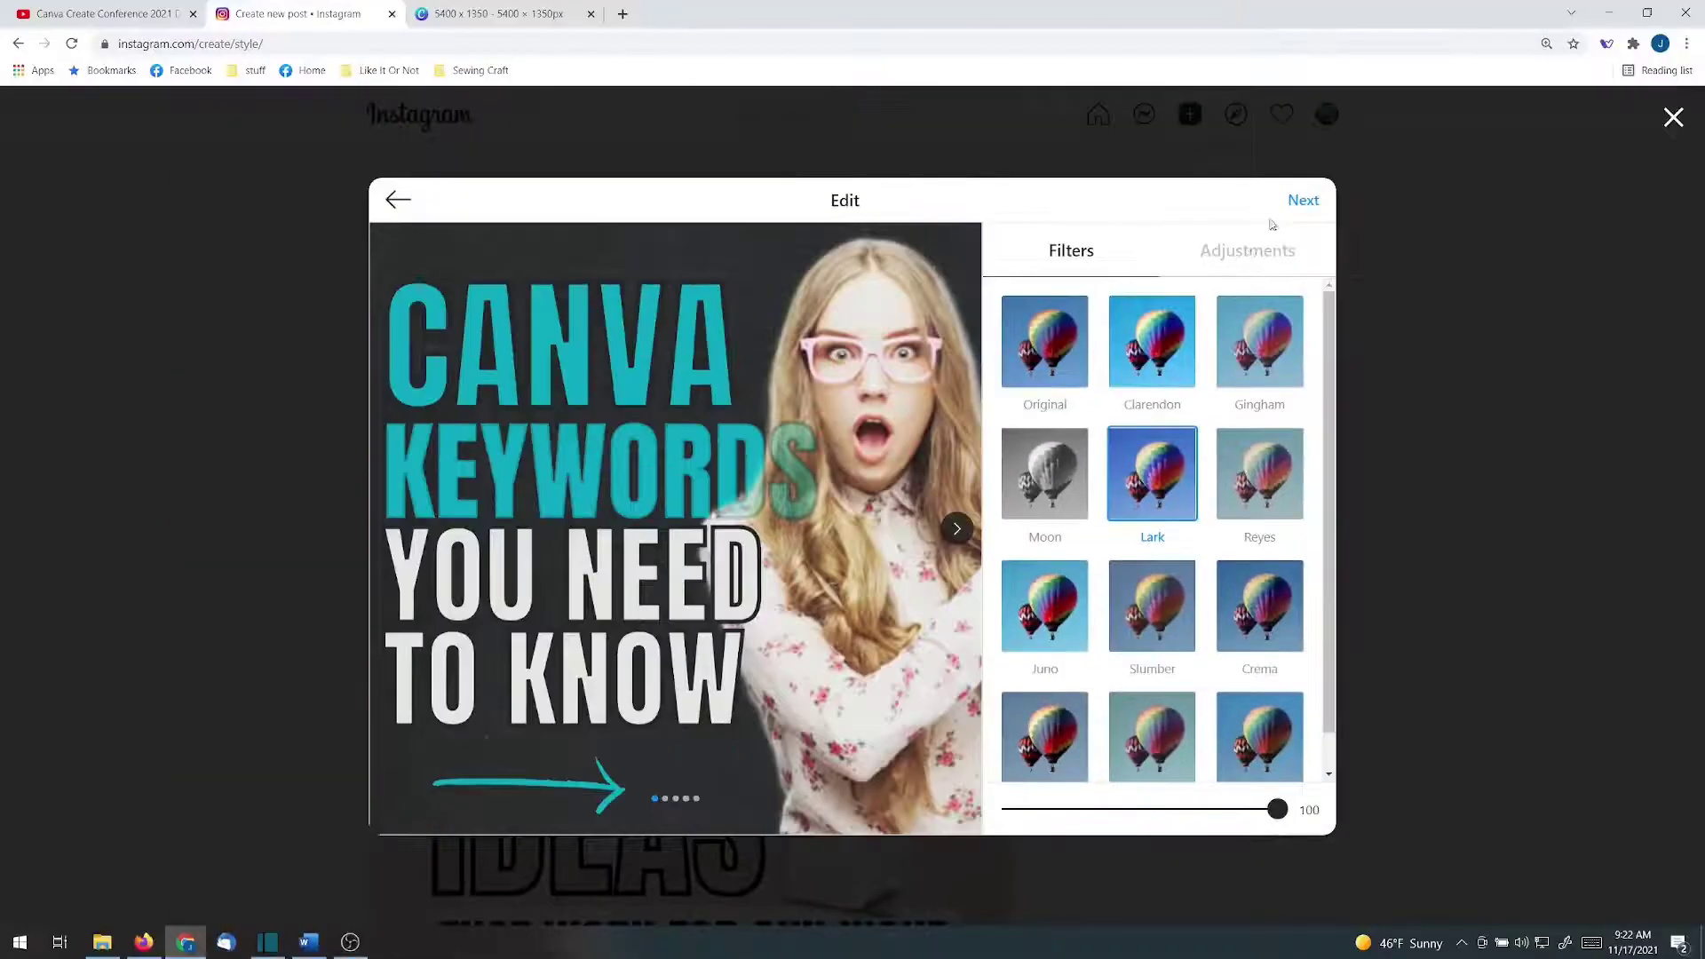
View the image adjustment options for the first slide and proceed to the post details without changing them
click(1248, 253)
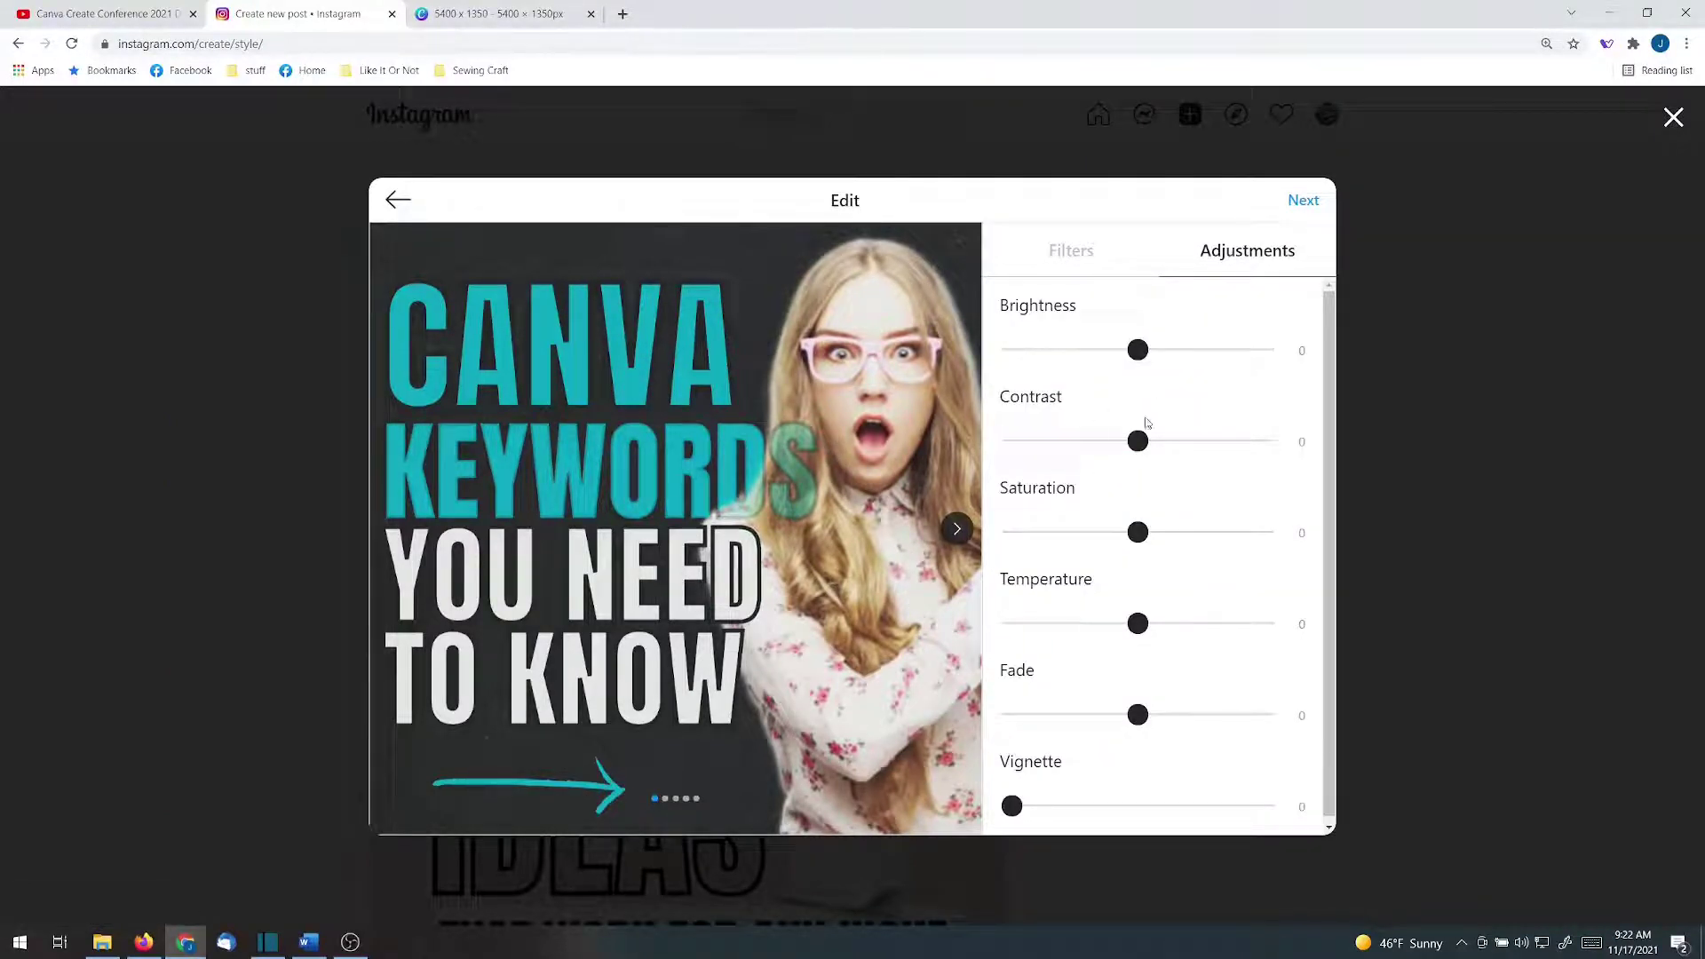
click(1301, 202)
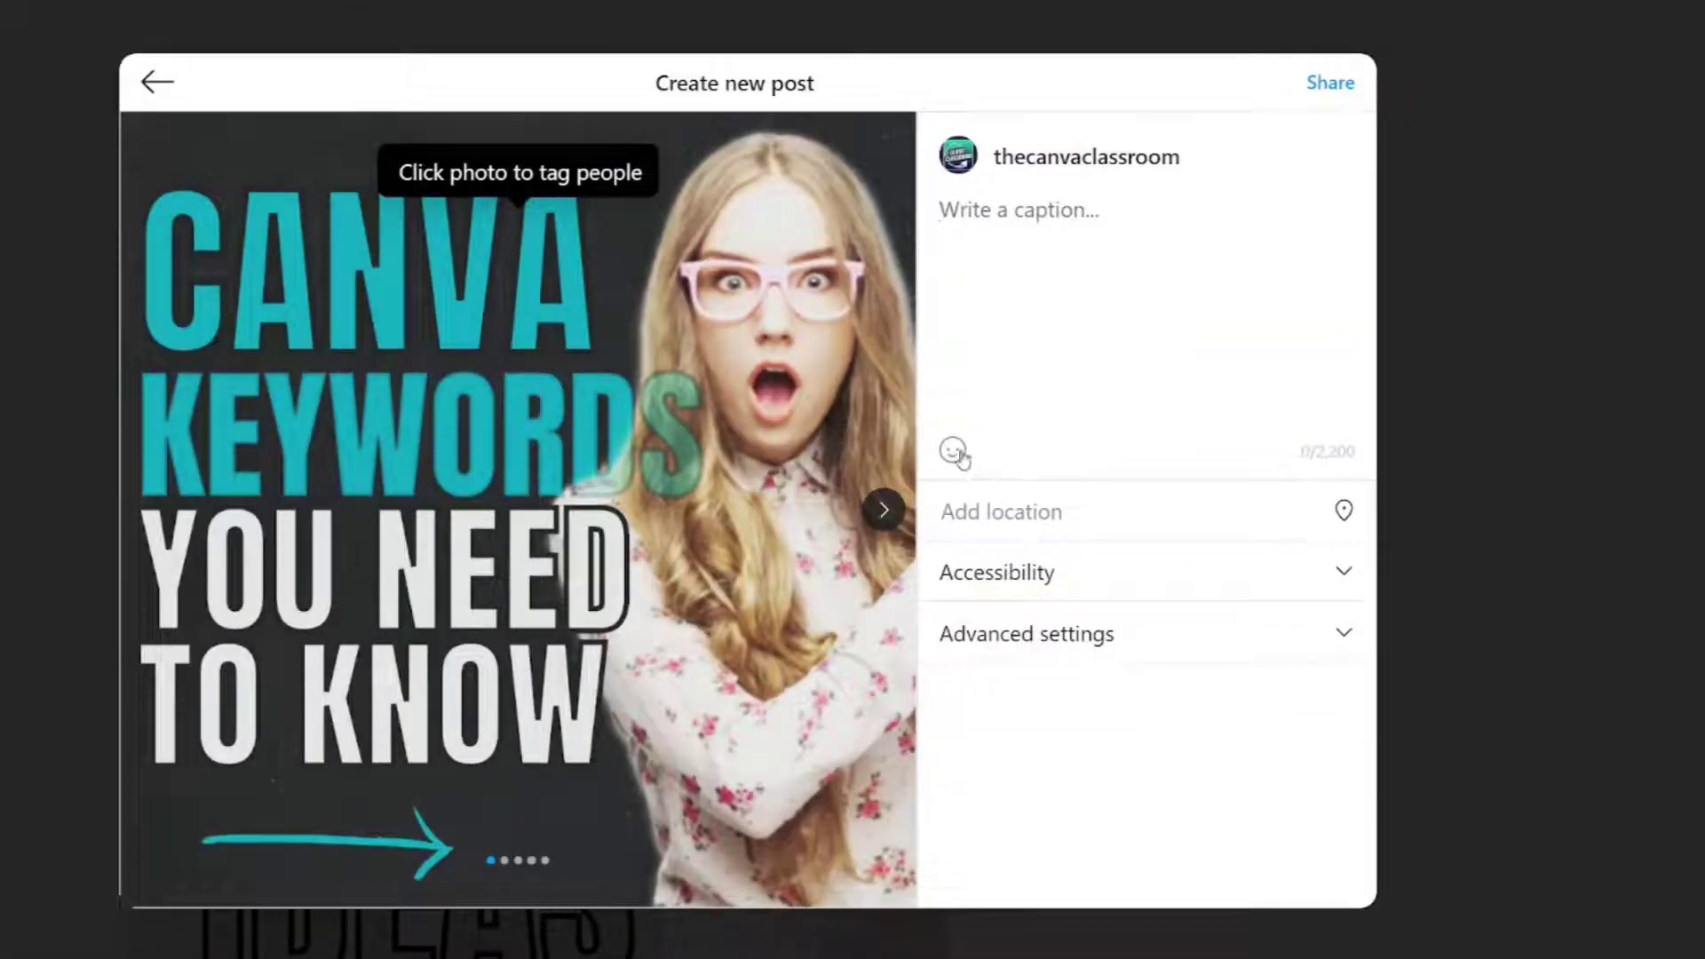
Look over the accessibility alt-text fields and the advanced commenting option, and share the carousel post without a caption
click(1309, 577)
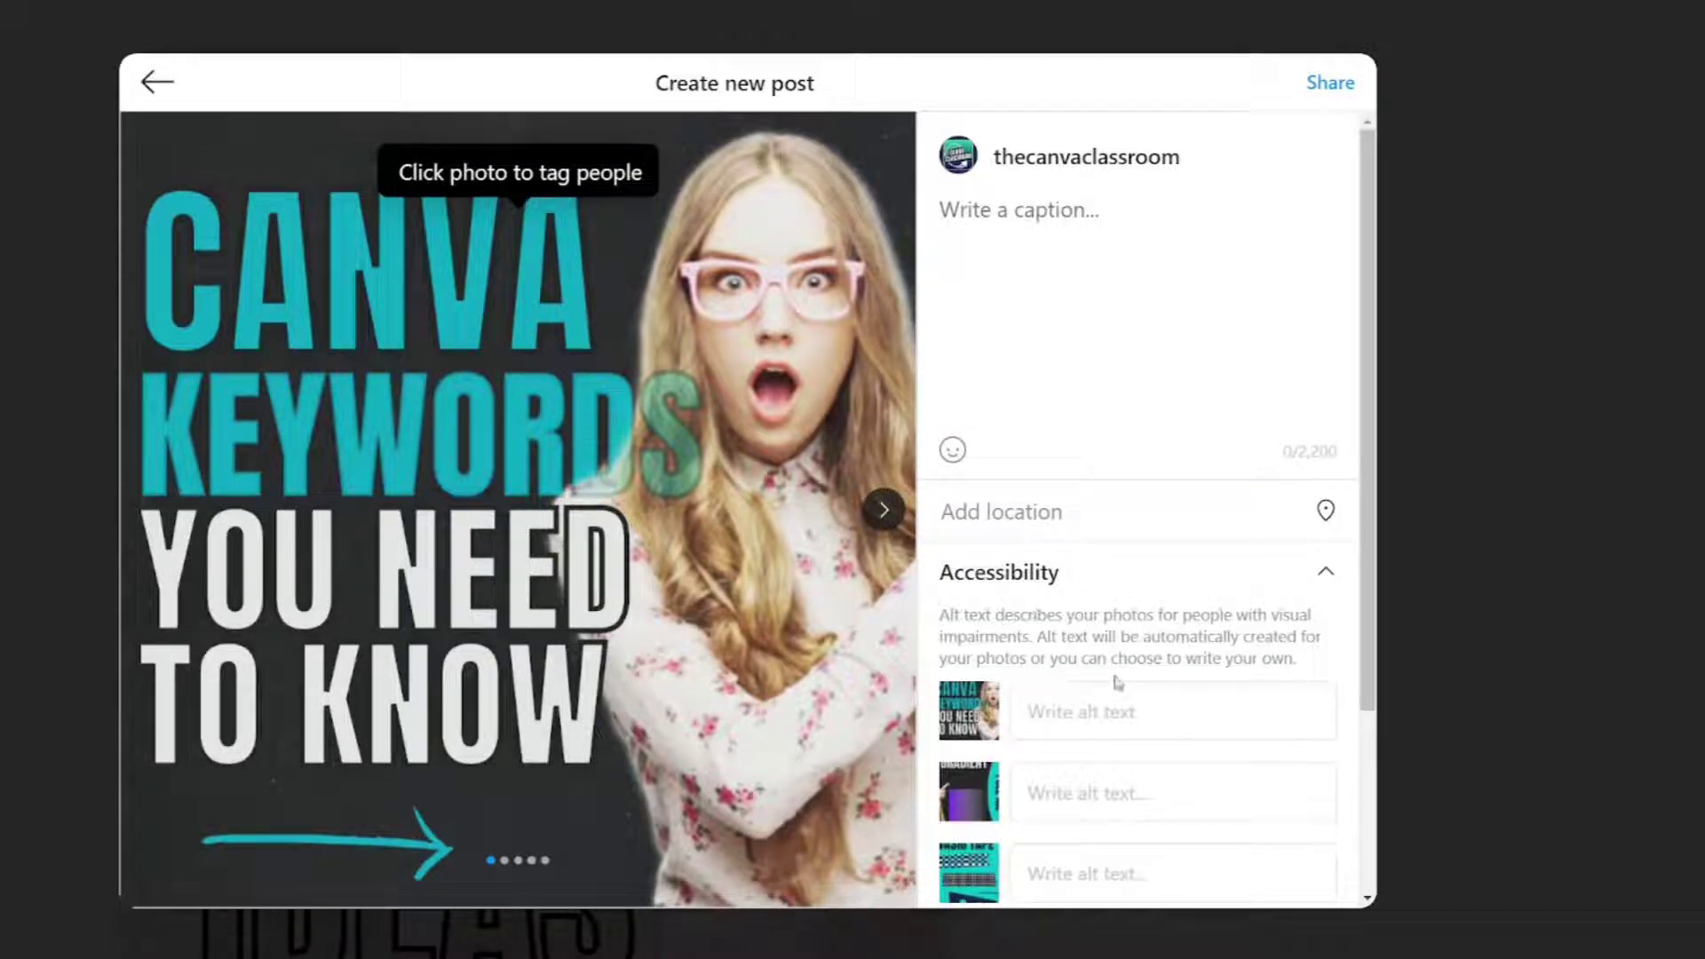
click(1154, 572)
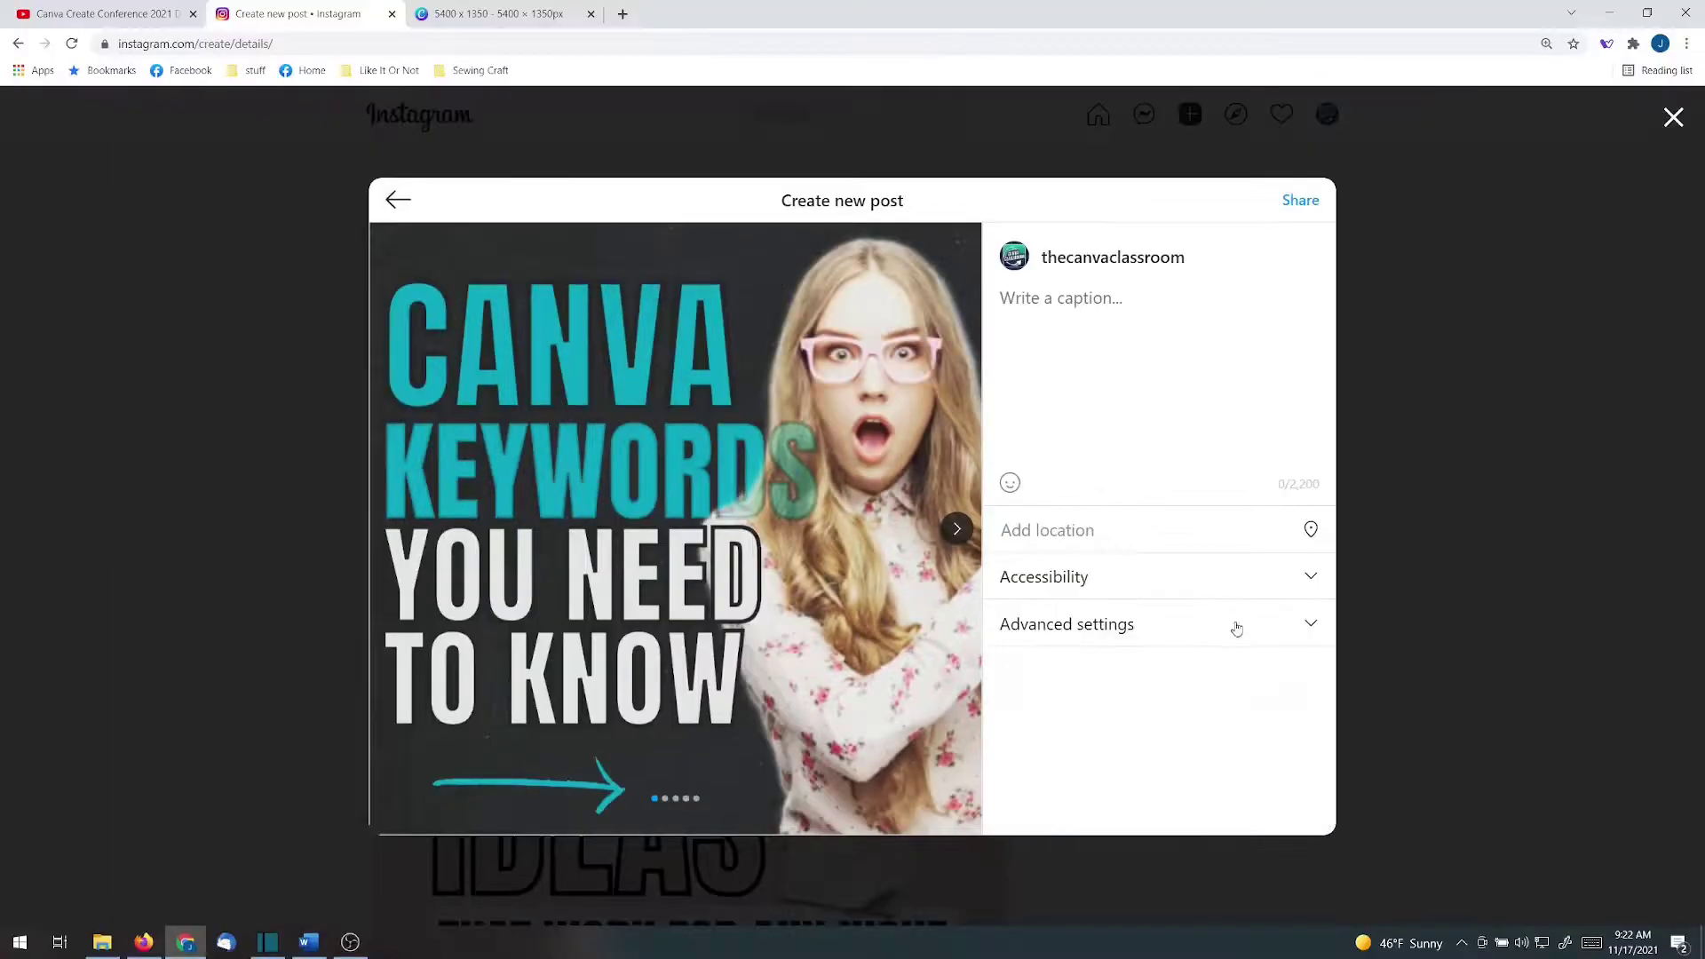
click(1301, 624)
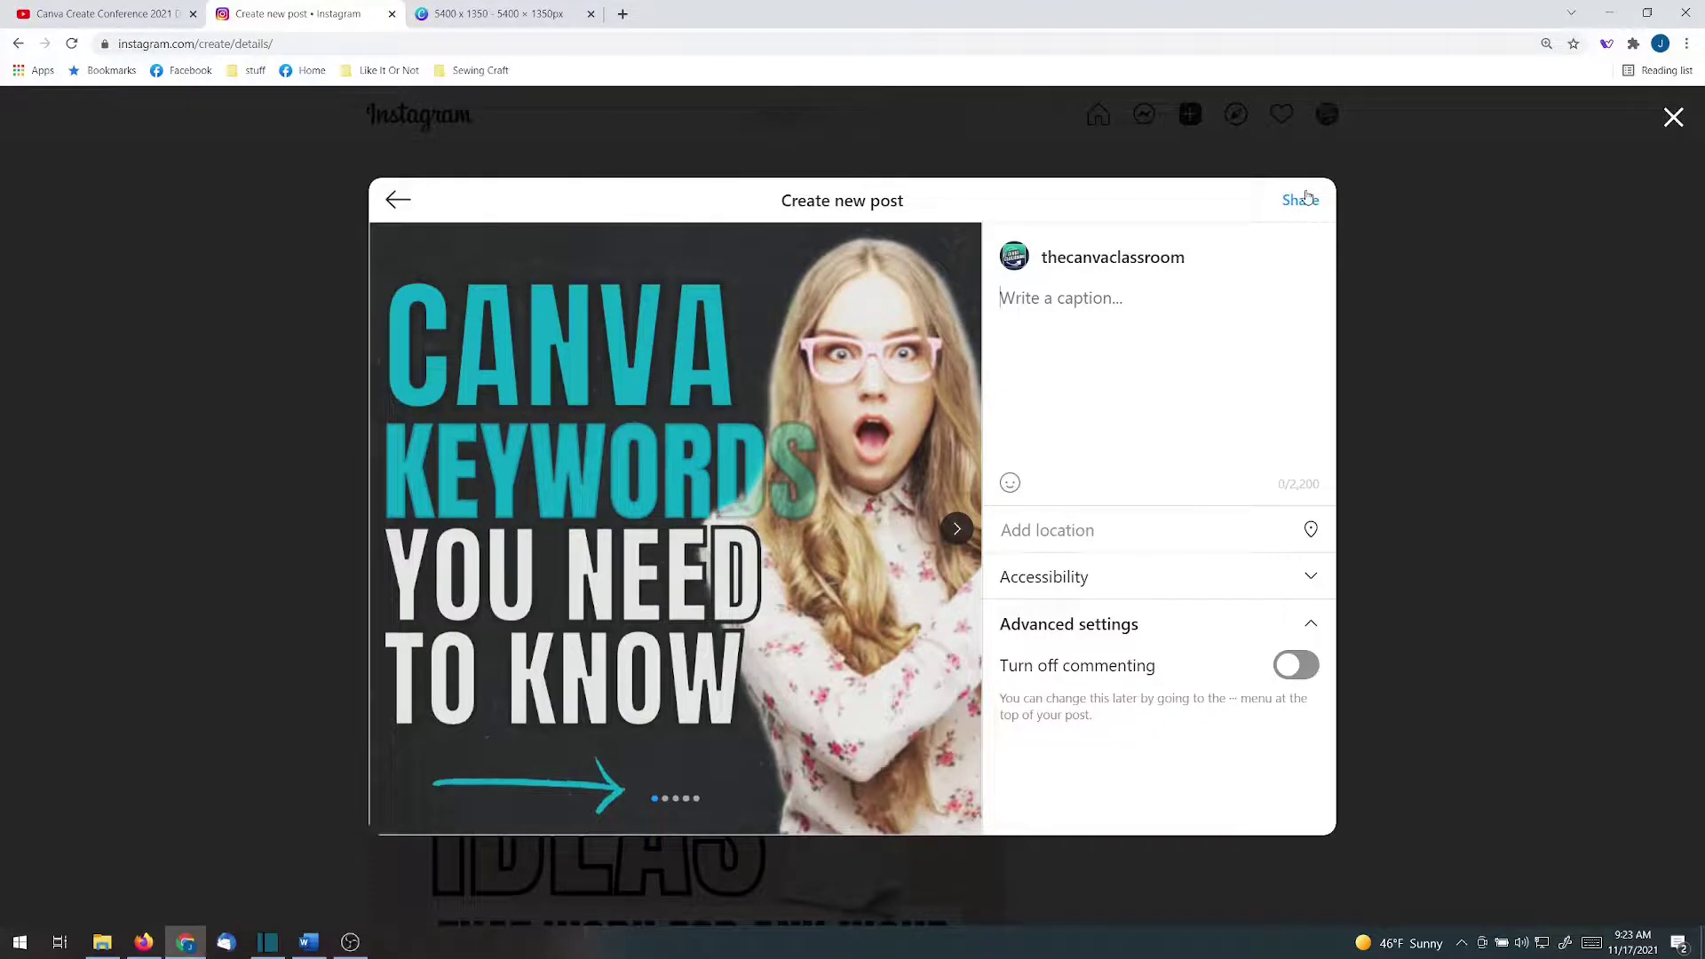
click(1300, 200)
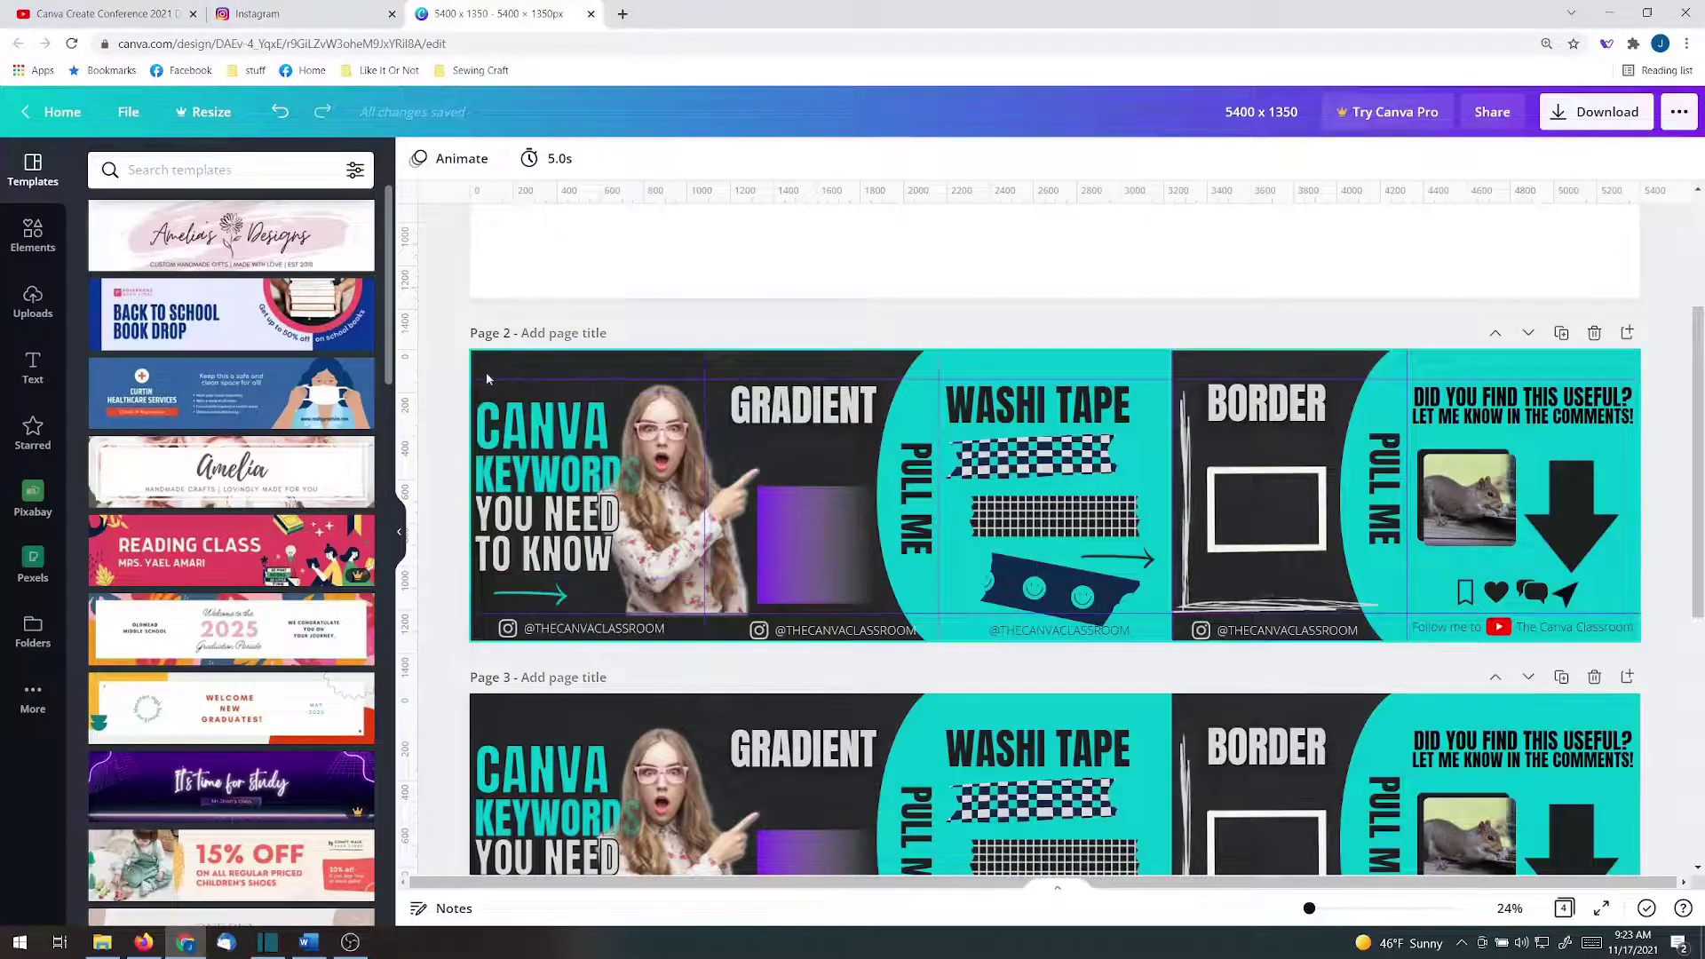